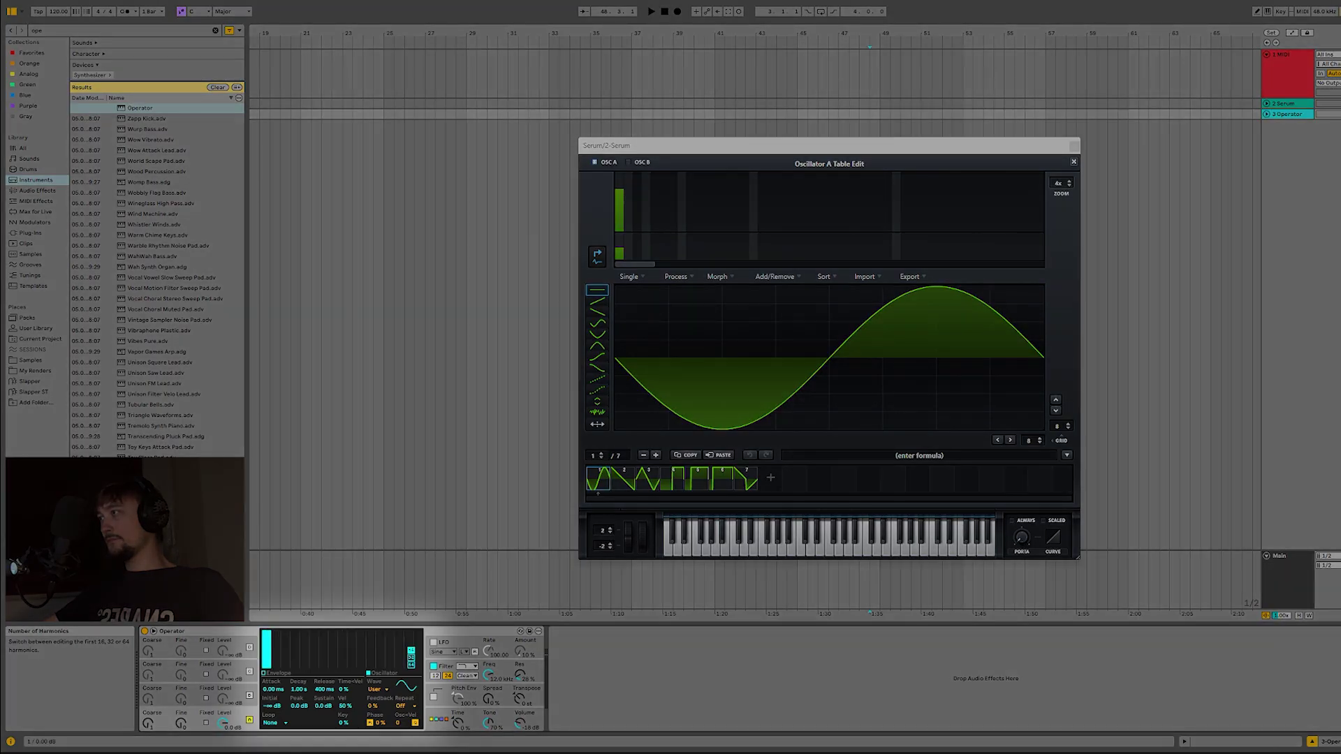
{"action": "mouse_move", "coordinate": [295, 661]}
{"action": "left_mouse_down"}
{"action": "mouse_move", "coordinate": [295, 630]}
{"action": "mouse_move", "coordinate": [333, 630]}
{"action": "left_mouse_up"}
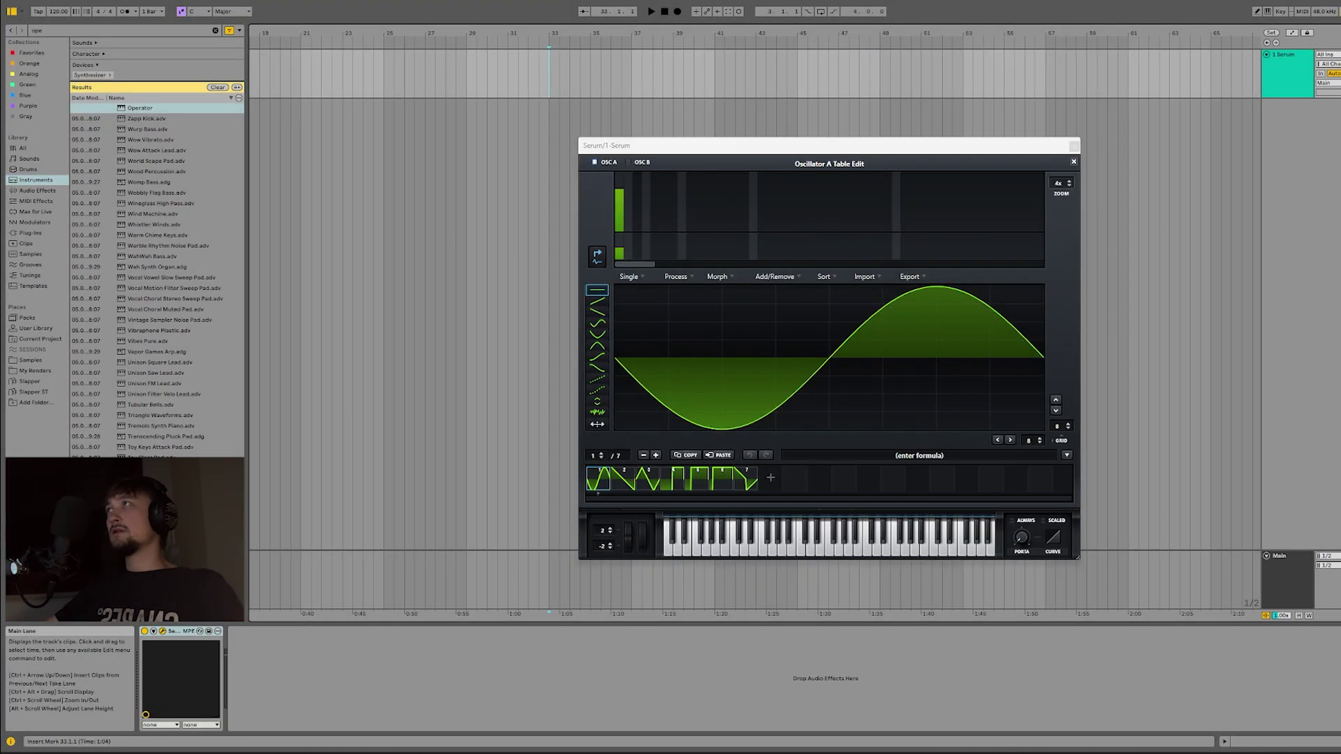
Step: Insert an empty four-bar MIDI clip on the Serum track, starting at bar 33
{"action": "left_click_drag", "start_coordinate": [550, 70], "coordinate": [632, 69]}
{"action": "right_click", "coordinate": [589, 63]}
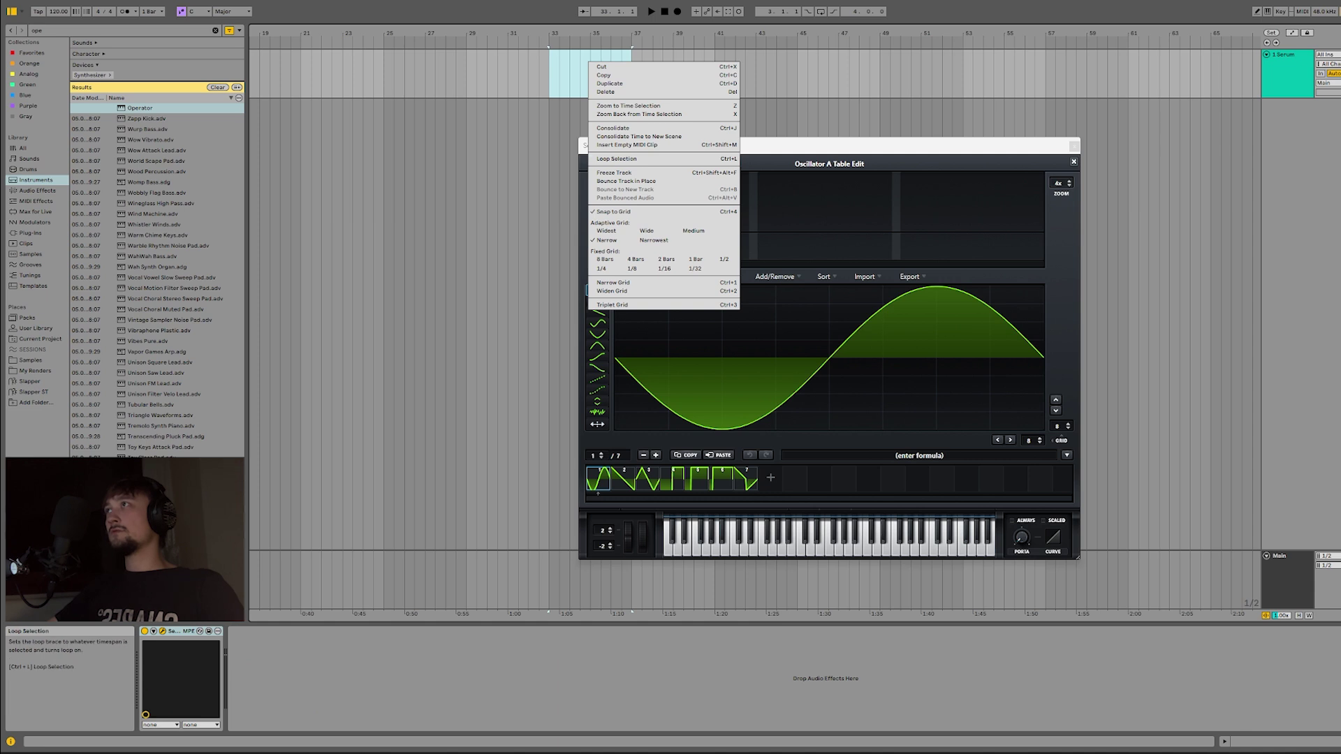
{"action": "left_click", "coordinate": [626, 145]}
Step: Place a C3 note at the start of the MIDI clip and extend it to one bar
{"action": "key", "text": "shift+Right"}
{"action": "key", "text": "shift+Right"}
{"action": "key", "text": "shift+Right"}
{"action": "key", "text": "shift+Right"}
{"action": "key", "text": "shift+Right"}
{"action": "key", "text": "shift+Right"}
{"action": "key", "text": "shift+Right"}
{"action": "key", "text": "shift+Right"}
{"action": "key", "text": "shift+Right"}
{"action": "key", "text": "shift+Right"}
{"action": "key", "text": "shift+Right"}
{"action": "key", "text": "shift+Right"}
{"action": "key", "text": "shift+Right"}
{"action": "key", "text": "shift+Right"}
{"action": "key", "text": "shift+Right"}
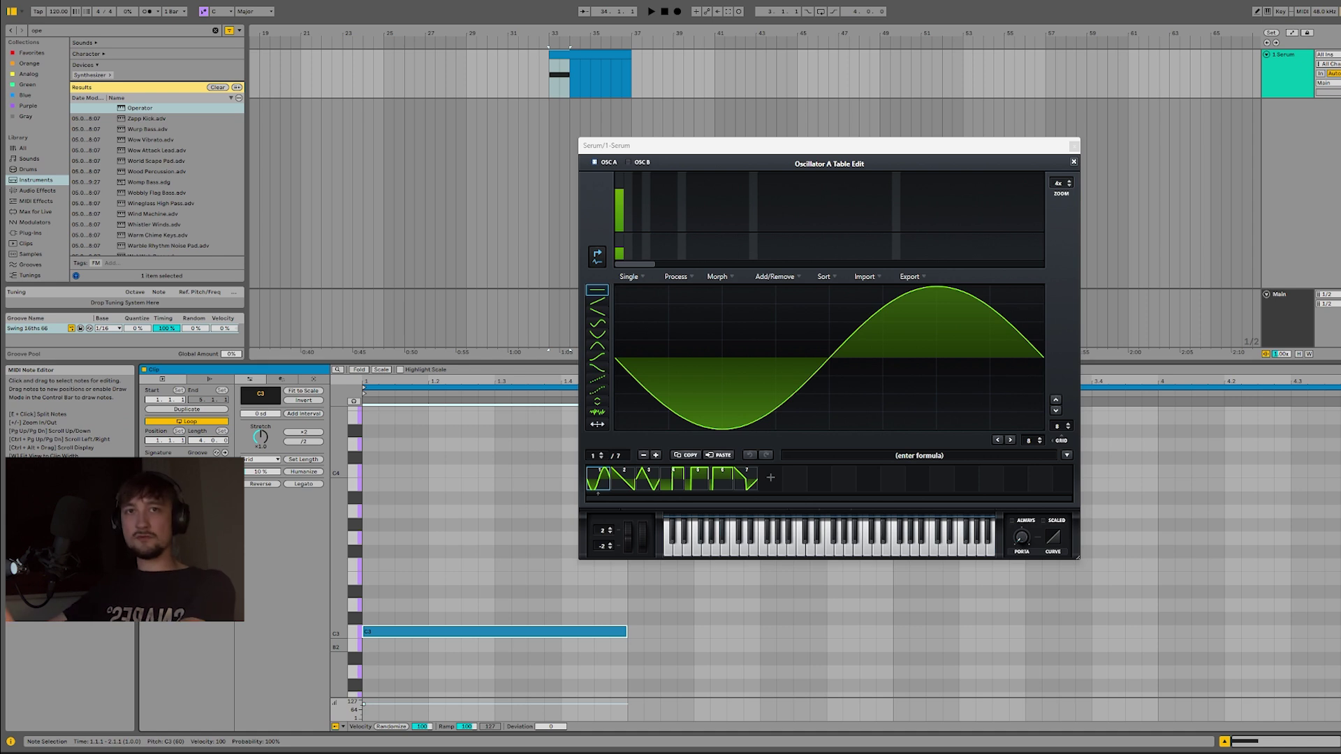
Step: Transpose the clip's MIDI note down to D#2 and lengthen it to two bars
{"action": "key", "text": "Up"}
{"action": "key", "text": "Up"}
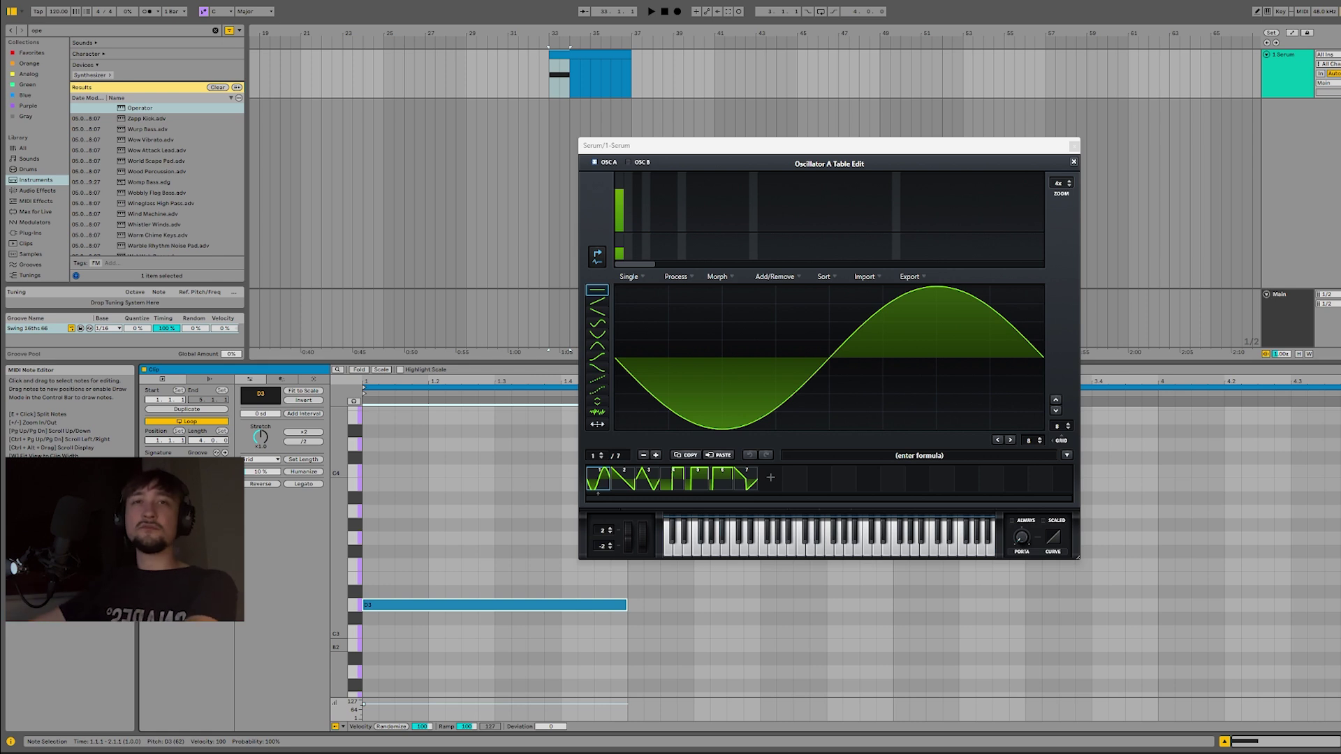
{"action": "key", "text": "shift+Down"}
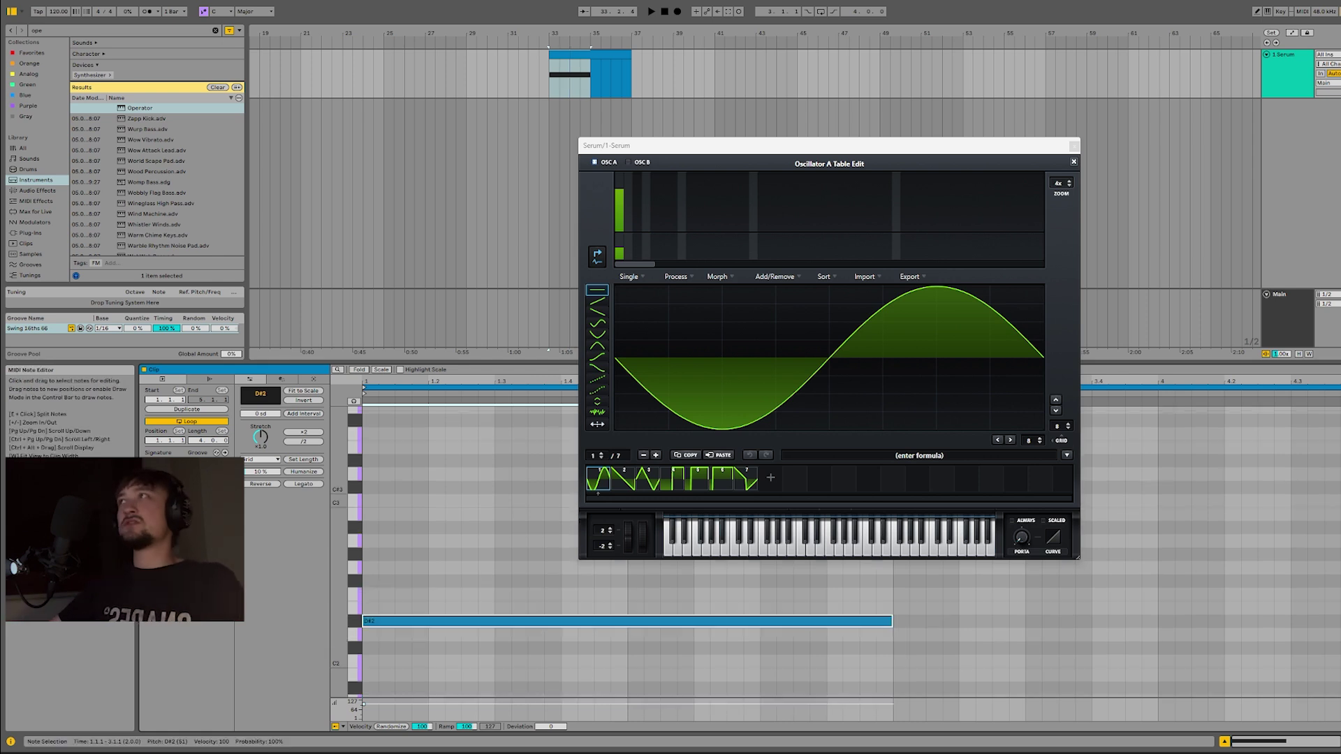
Step: Draw the first three harmonics at equal level in the Oscillator A wavetable and close the table editor
{"action": "scroll", "coordinate": [552, 74], "scroll_direction": "up", "scroll_amount": 5}
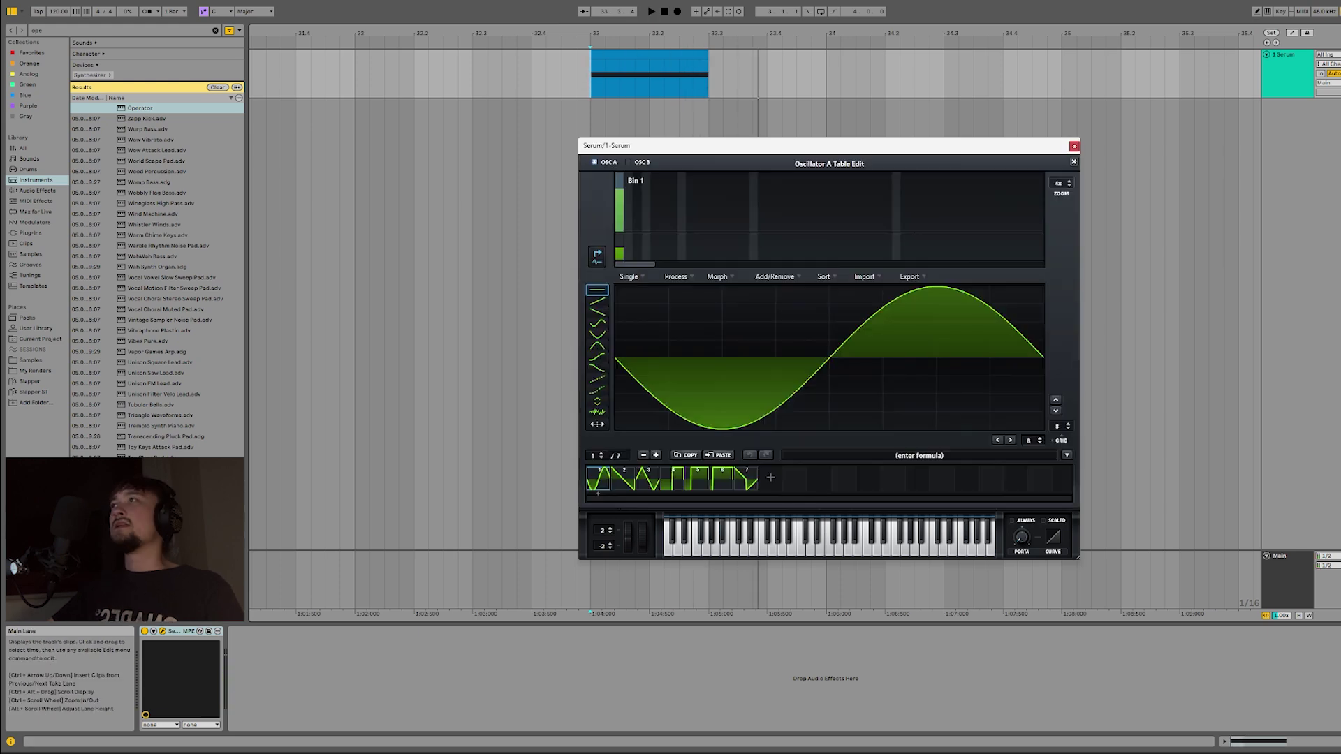
{"action": "mouse_move", "coordinate": [619, 175]}
{"action": "left_mouse_down"}
{"action": "mouse_move", "coordinate": [637, 174]}
{"action": "mouse_move", "coordinate": [637, 203]}
{"action": "left_mouse_up"}
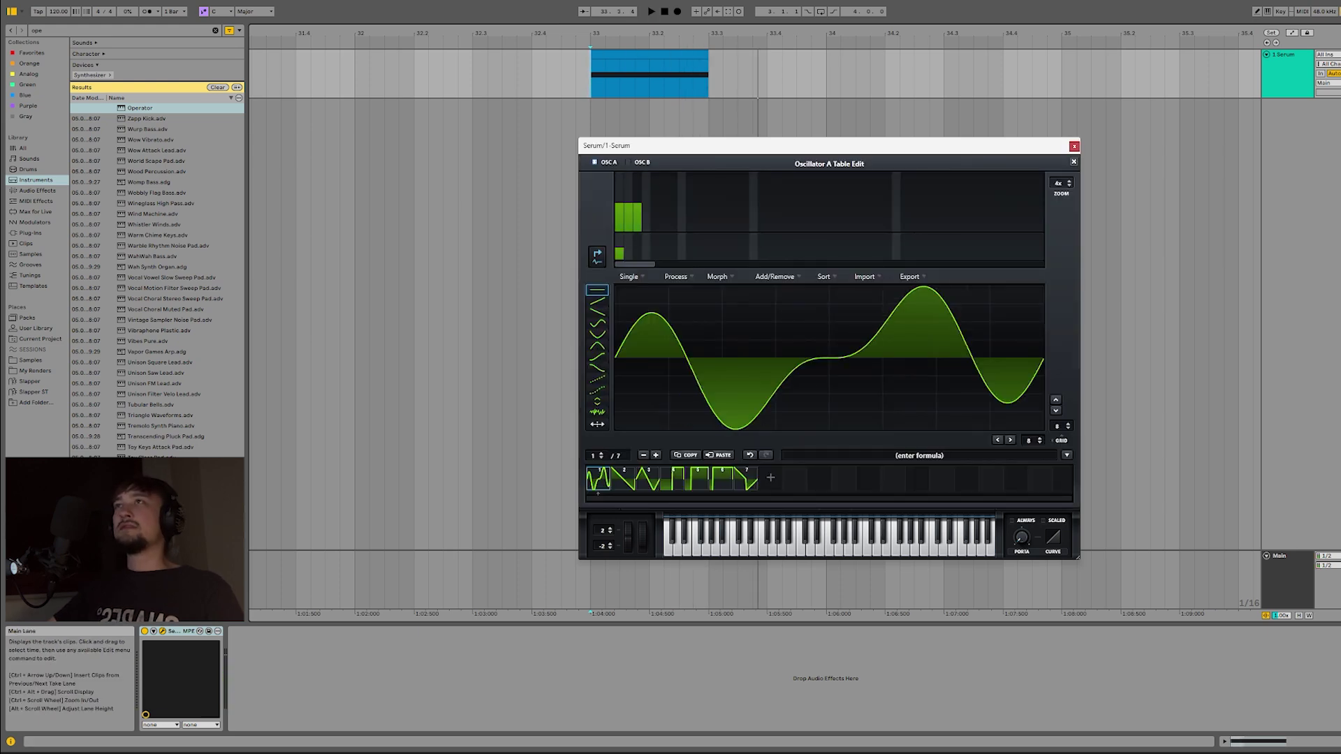
{"action": "left_click", "coordinate": [1074, 162]}
Step: Play the clip to audition the waveform, and set the Env 1 attack to 1.1 ms
{"action": "key", "text": "space"}
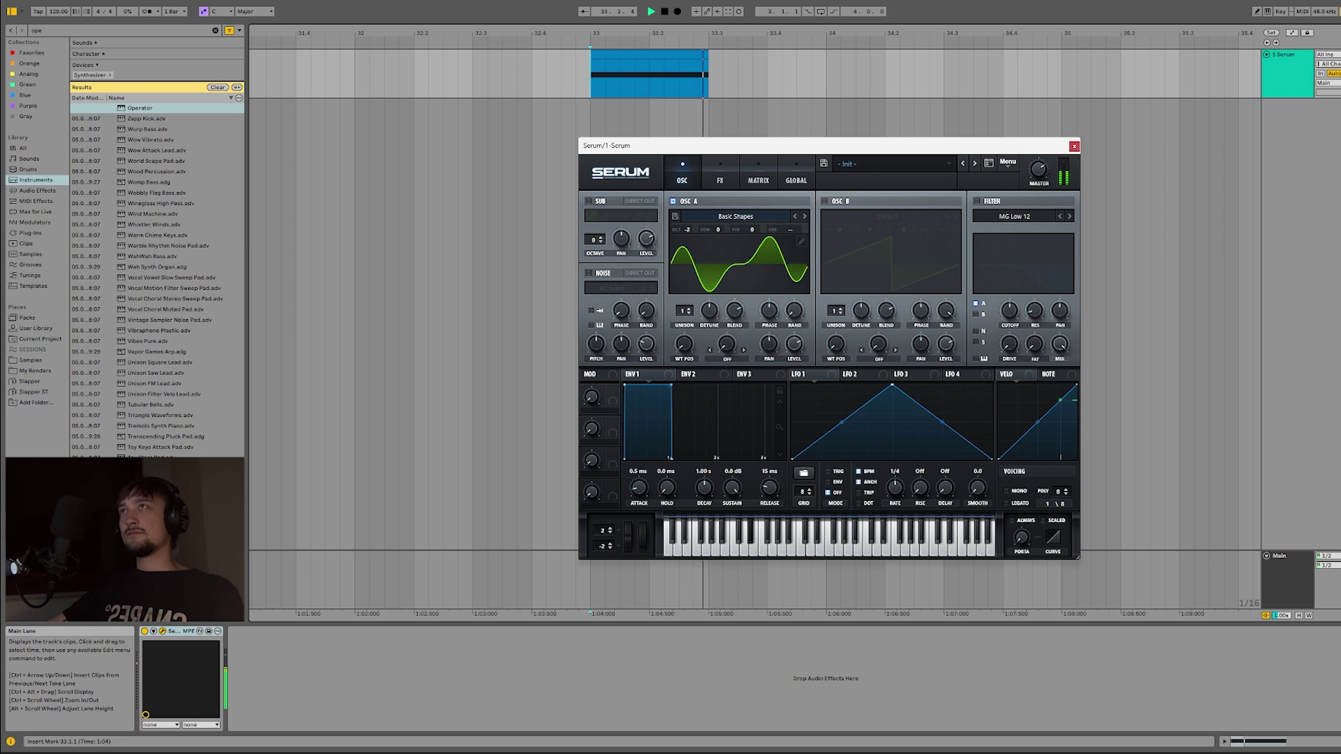
{"action": "key", "text": "space"}
{"action": "left_click_drag", "start_coordinate": [638, 487], "coordinate": [638, 482]}
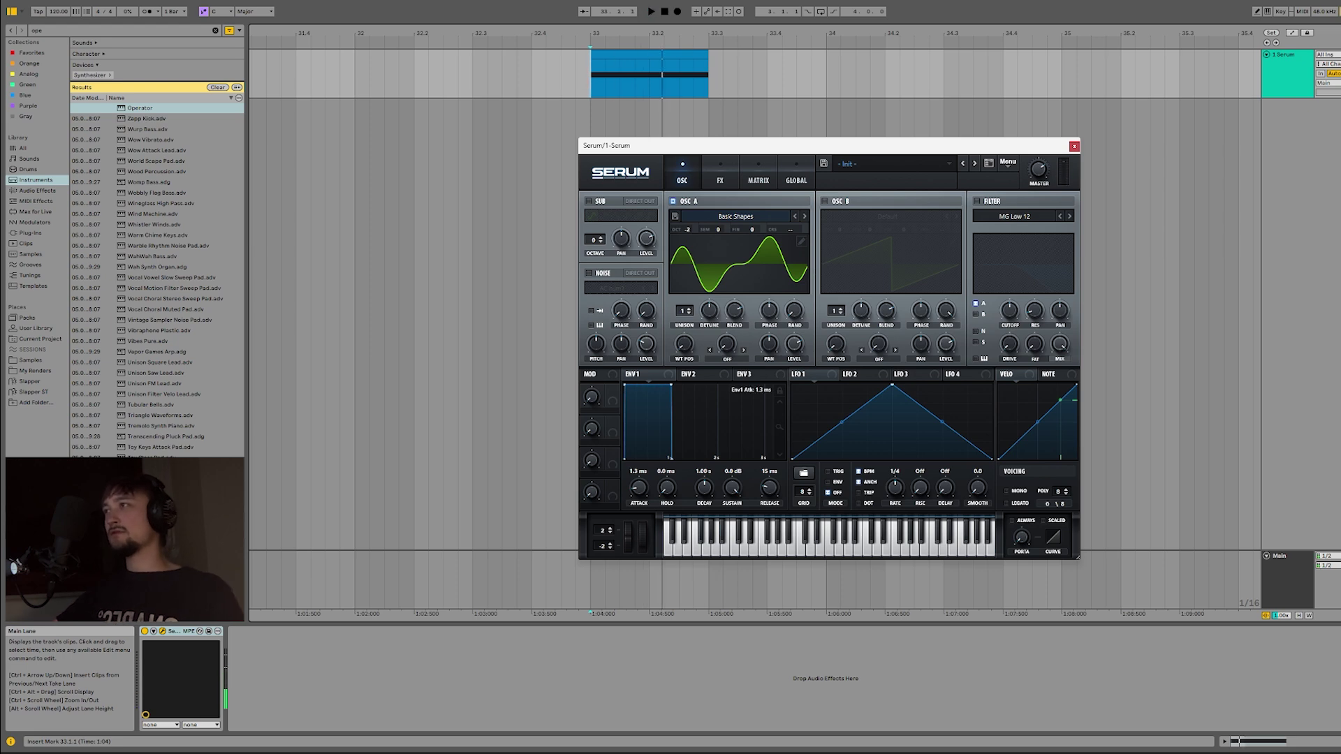
Step: Route LFO 1 to the master tuning in the modulation matrix with an amount of 12 semitones (12st)
{"action": "left_click", "coordinate": [758, 175]}
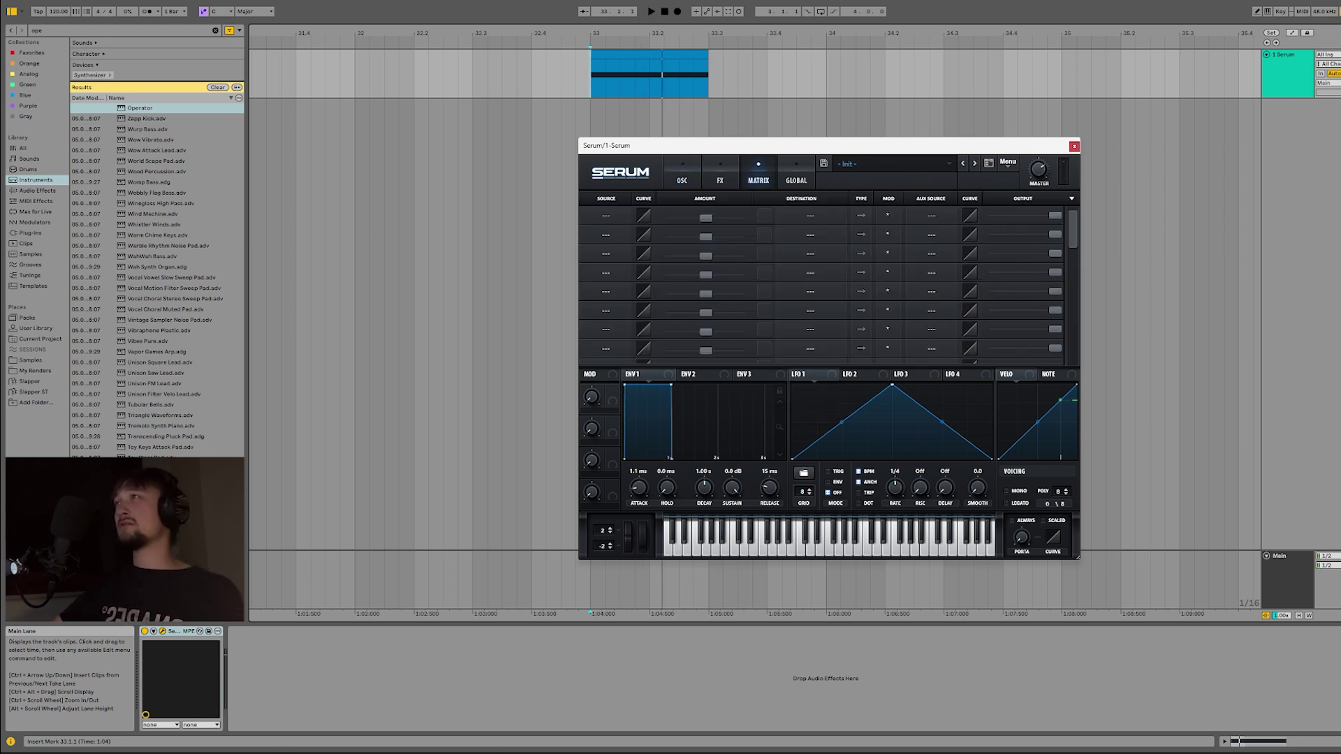
{"action": "left_click", "coordinate": [605, 216]}
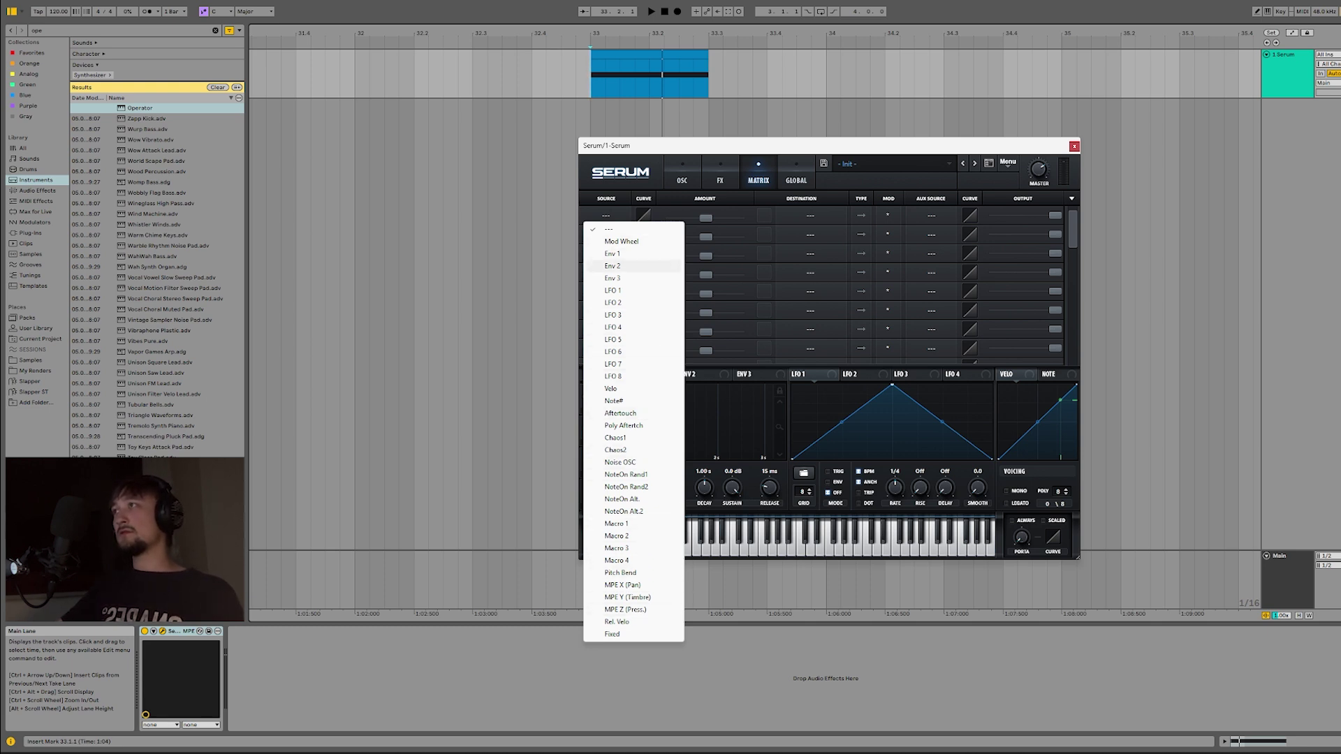
{"action": "left_click", "coordinate": [612, 290]}
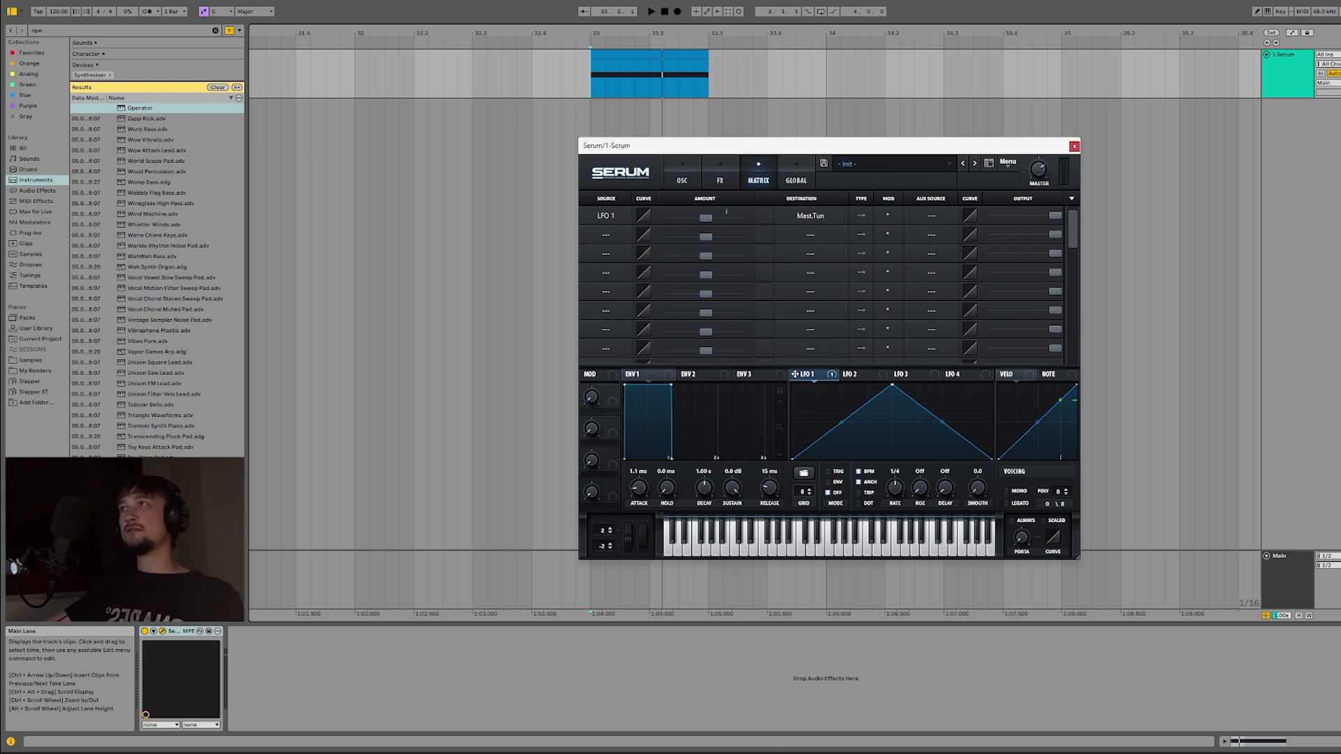
{"action": "type", "text": "12st"}
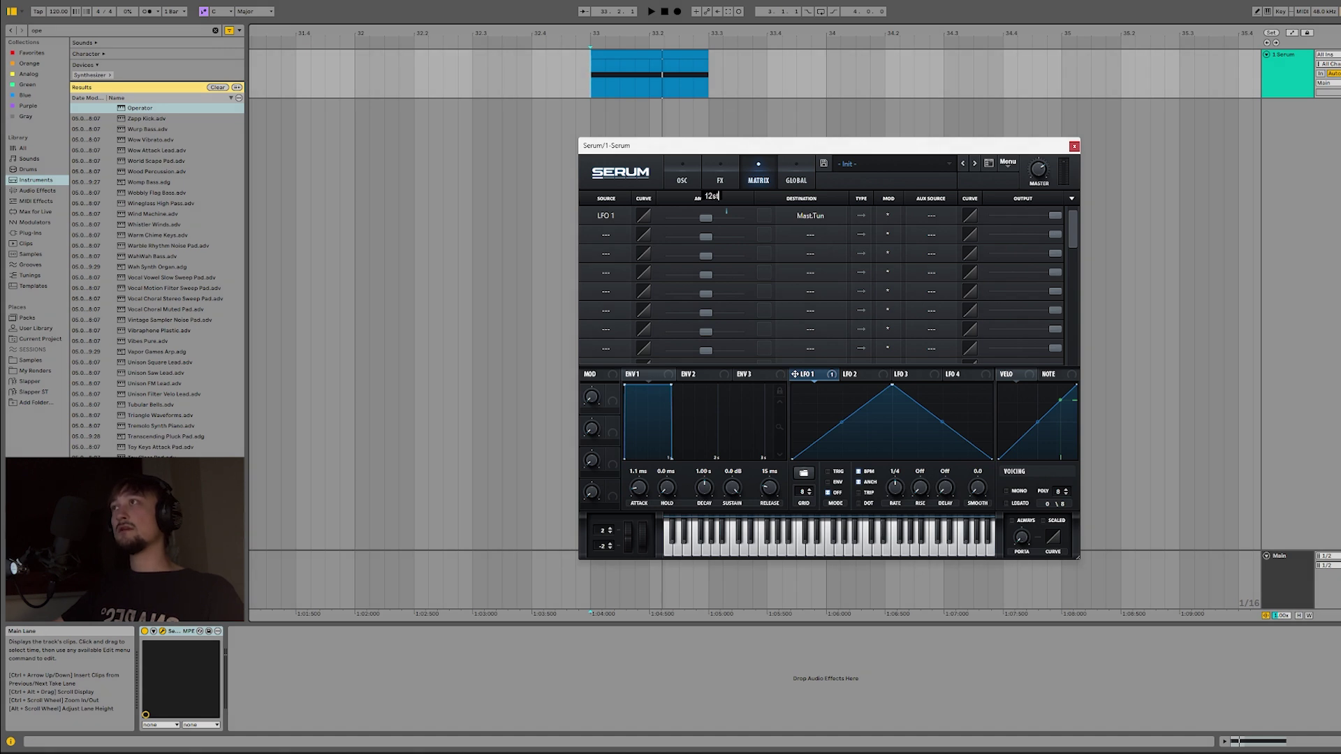
{"action": "key", "text": "Return"}
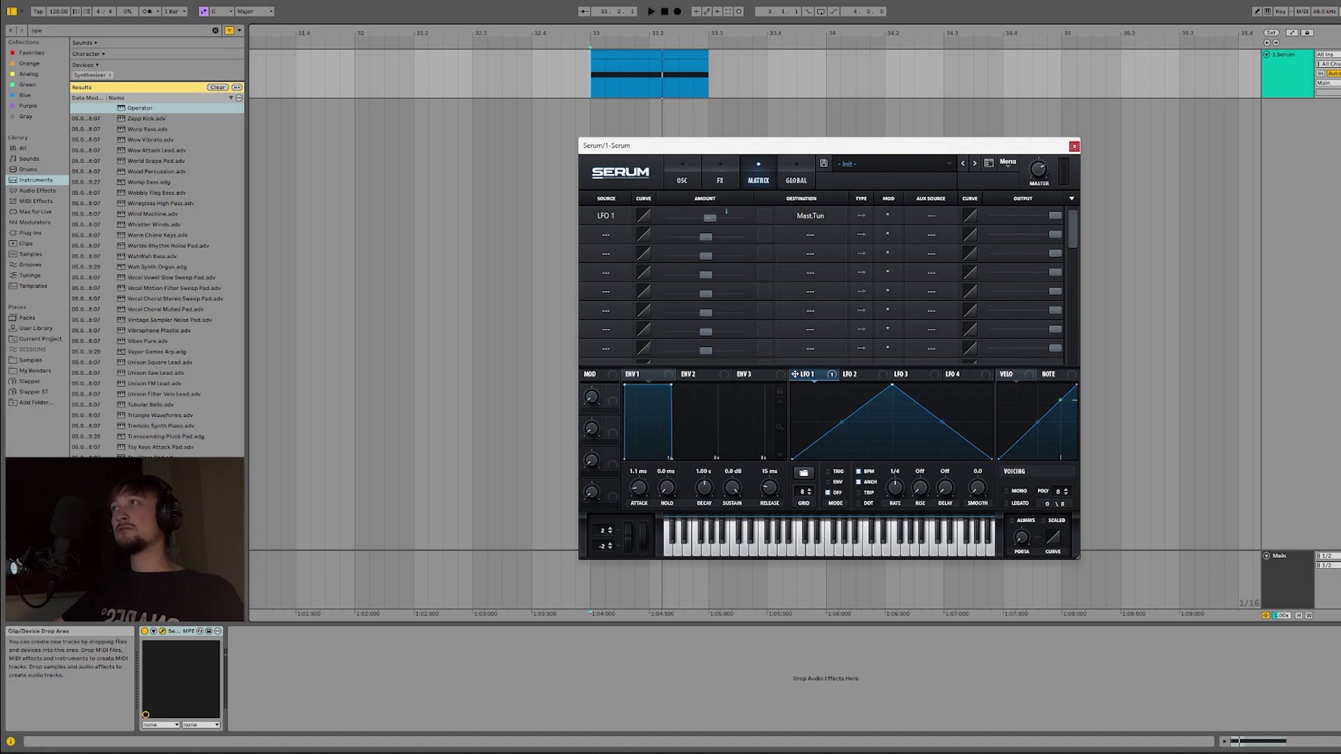
Step: Audition the pitch modulation, and reshape LFO 1 into a descending ramp in Trig mode
{"action": "key", "text": "space"}
{"action": "key", "text": "space"}
{"action": "left_click_drag", "start_coordinate": [892, 385], "coordinate": [792, 385]}
{"action": "left_click", "coordinate": [827, 472]}
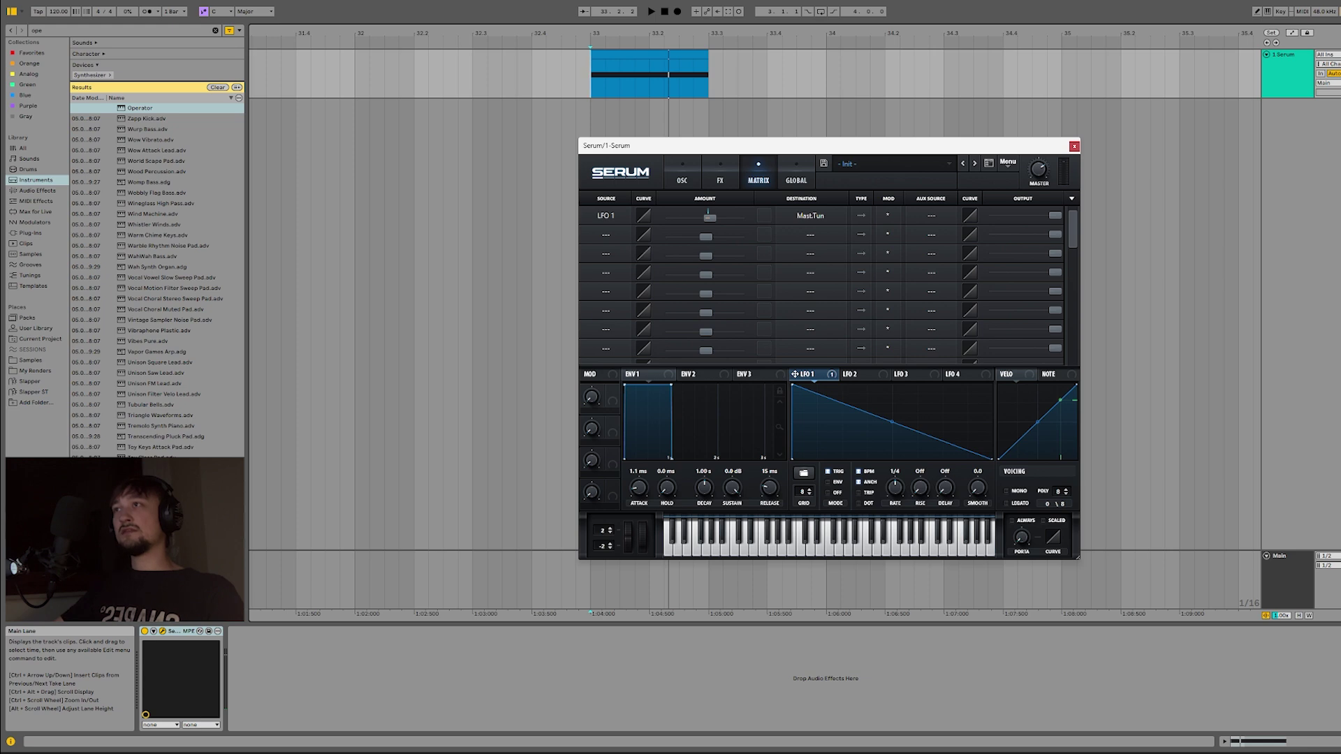
Step: Bend LFO 1's ramp into a steep decay curve and play the clip from the oscillator page
{"action": "left_click_drag", "start_coordinate": [892, 421], "coordinate": [817, 450]}
{"action": "left_click", "coordinate": [682, 175]}
{"action": "key", "text": "space"}
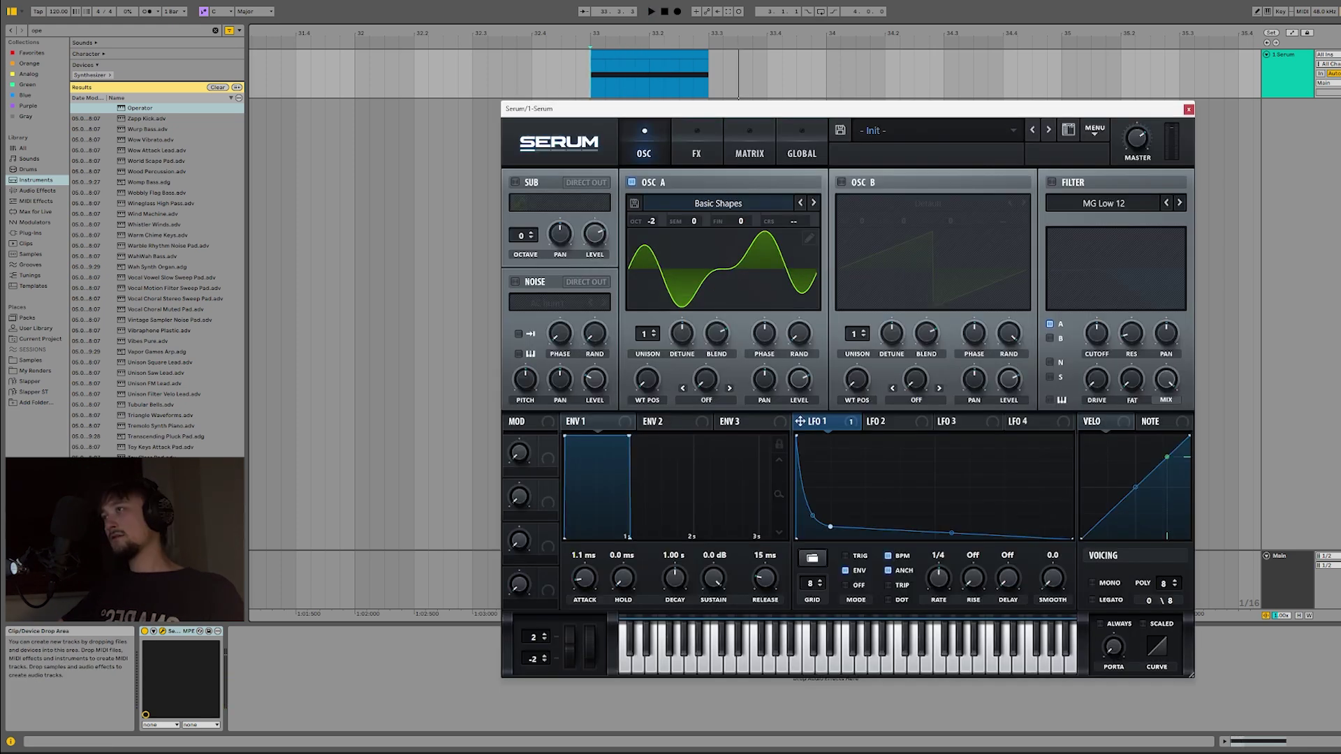
Step: Shape Env 1 with a 343 ms release, 34 ms hold and -5.8 dB sustain
{"action": "left_click_drag", "start_coordinate": [764, 578], "coordinate": [765, 559]}
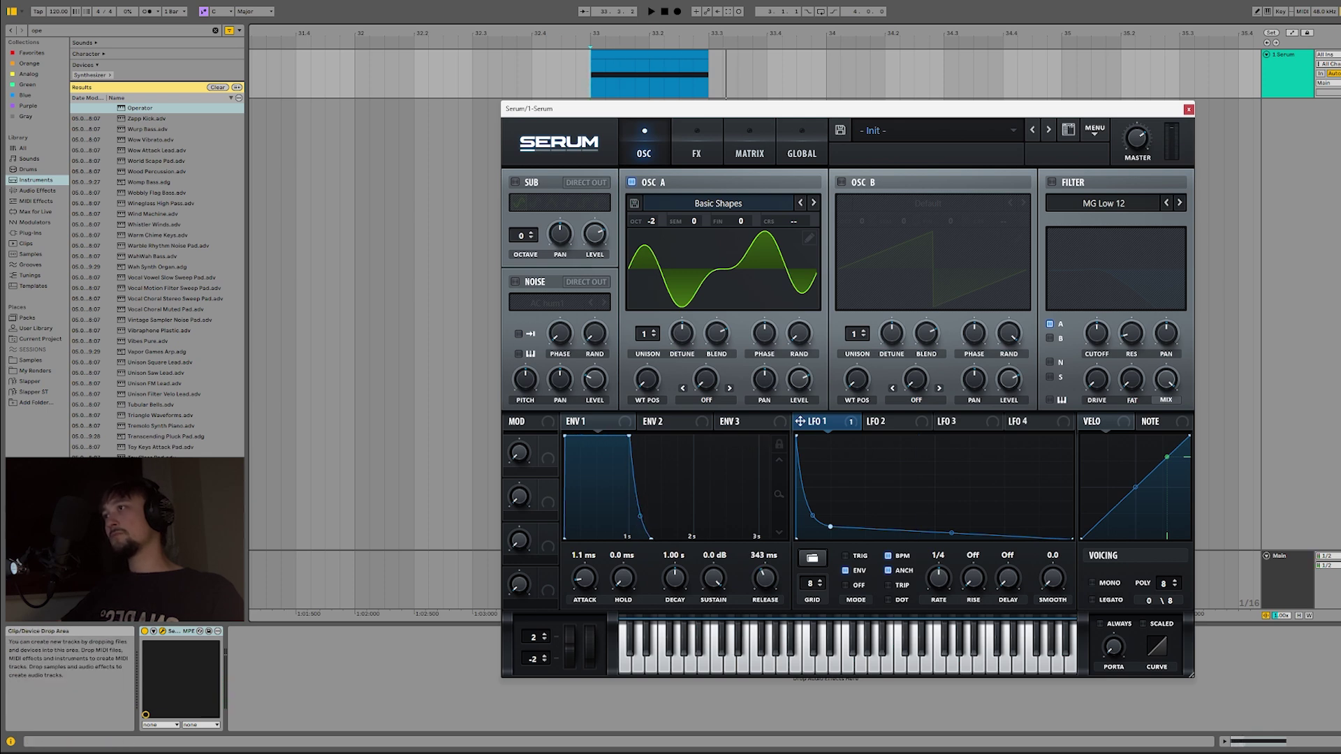
{"action": "left_click_drag", "start_coordinate": [623, 577], "coordinate": [623, 572]}
{"action": "left_click_drag", "start_coordinate": [714, 577], "coordinate": [714, 590]}
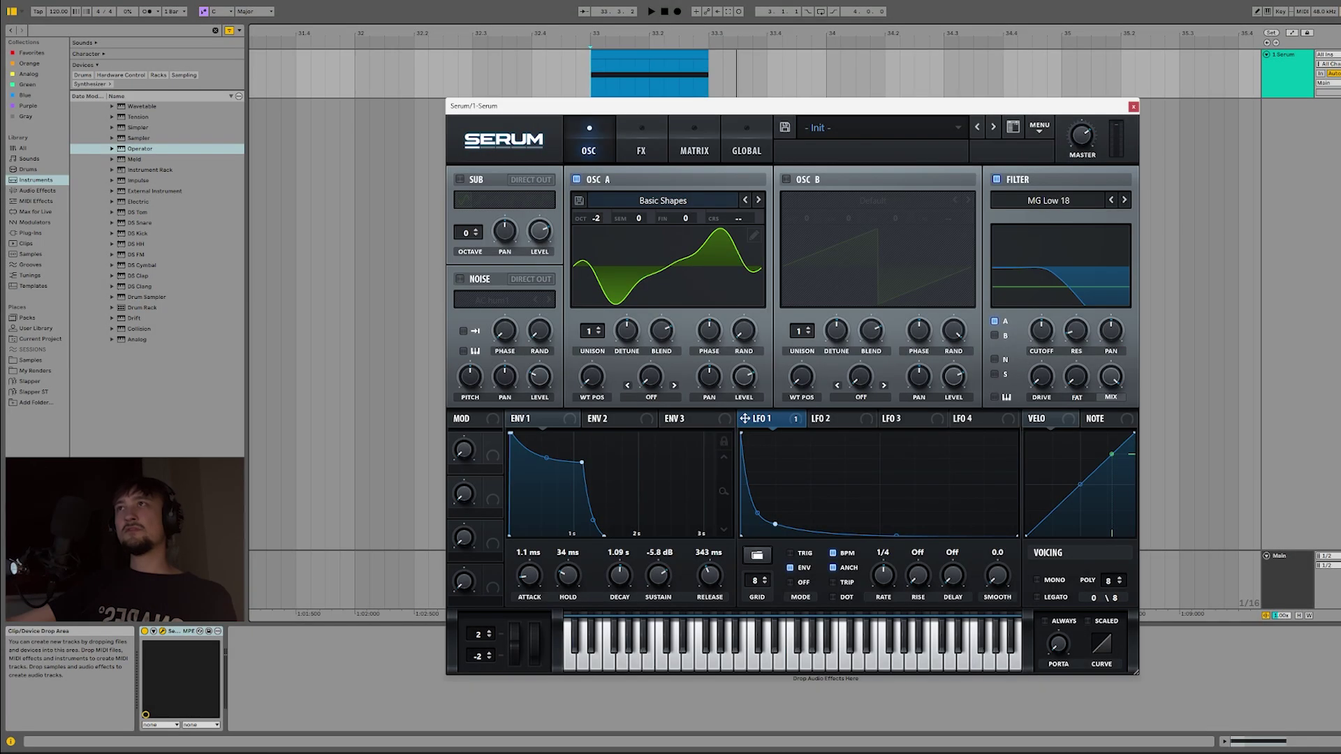
Step: Switch the filter to MG Low 24 and modulate its lowered cutoff with LFO 2
{"action": "left_click", "coordinate": [1124, 201]}
{"action": "left_click", "coordinate": [1061, 266]}
{"action": "left_click", "coordinate": [1061, 266]}
{"action": "left_click", "coordinate": [1060, 266]}
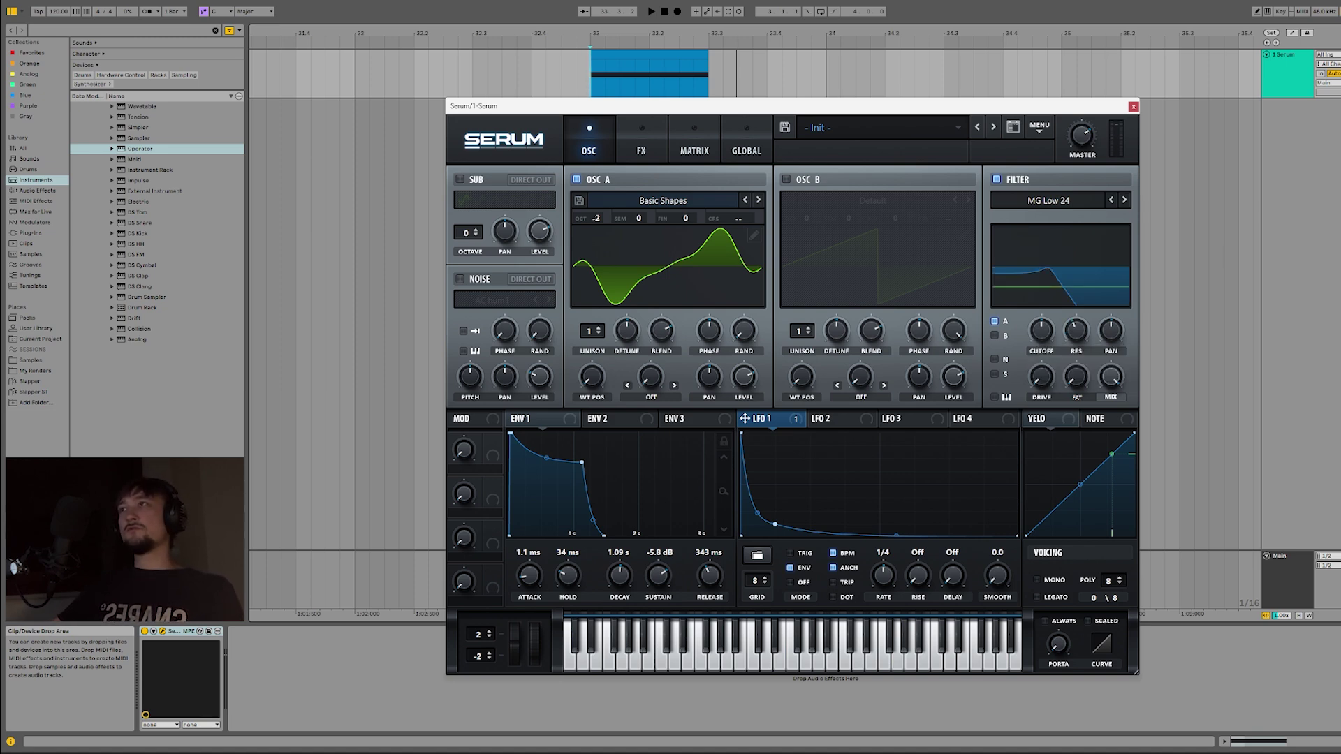
{"action": "left_click", "coordinate": [831, 419]}
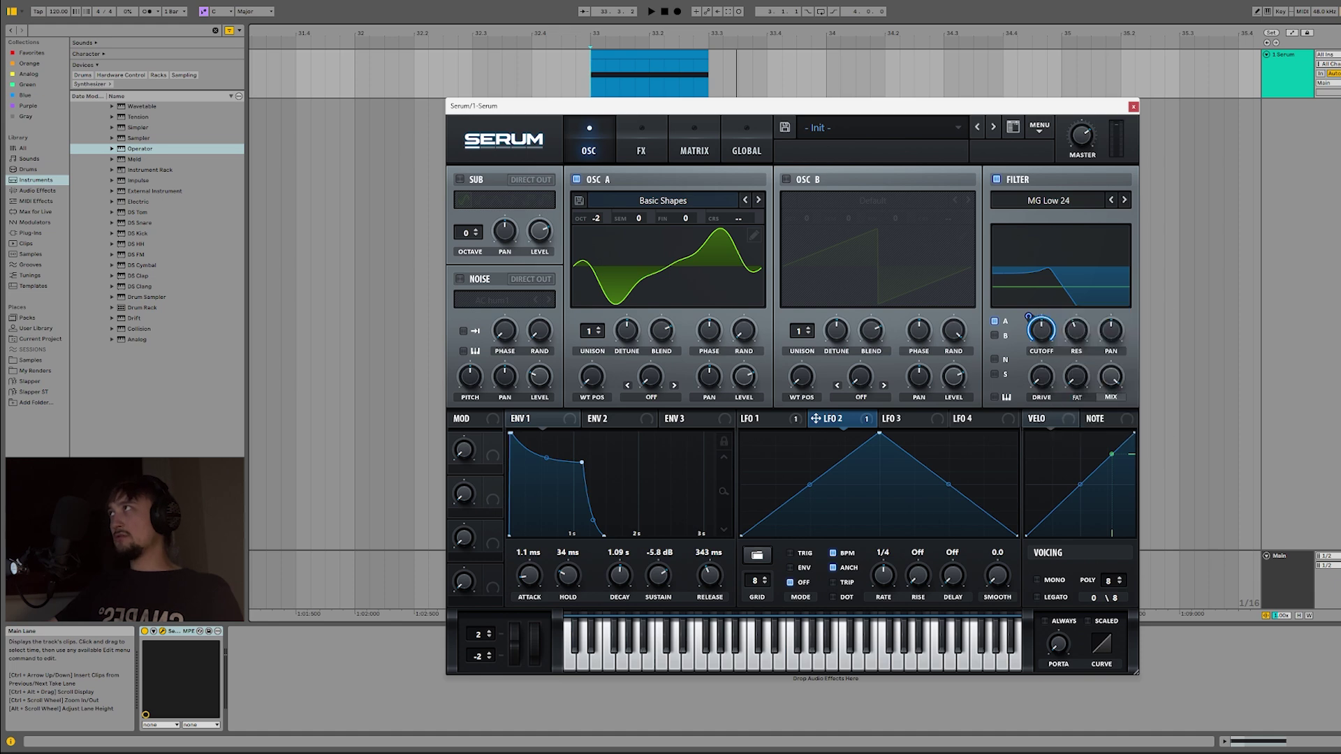
{"action": "left_click_drag", "start_coordinate": [1040, 331], "coordinate": [1041, 381]}
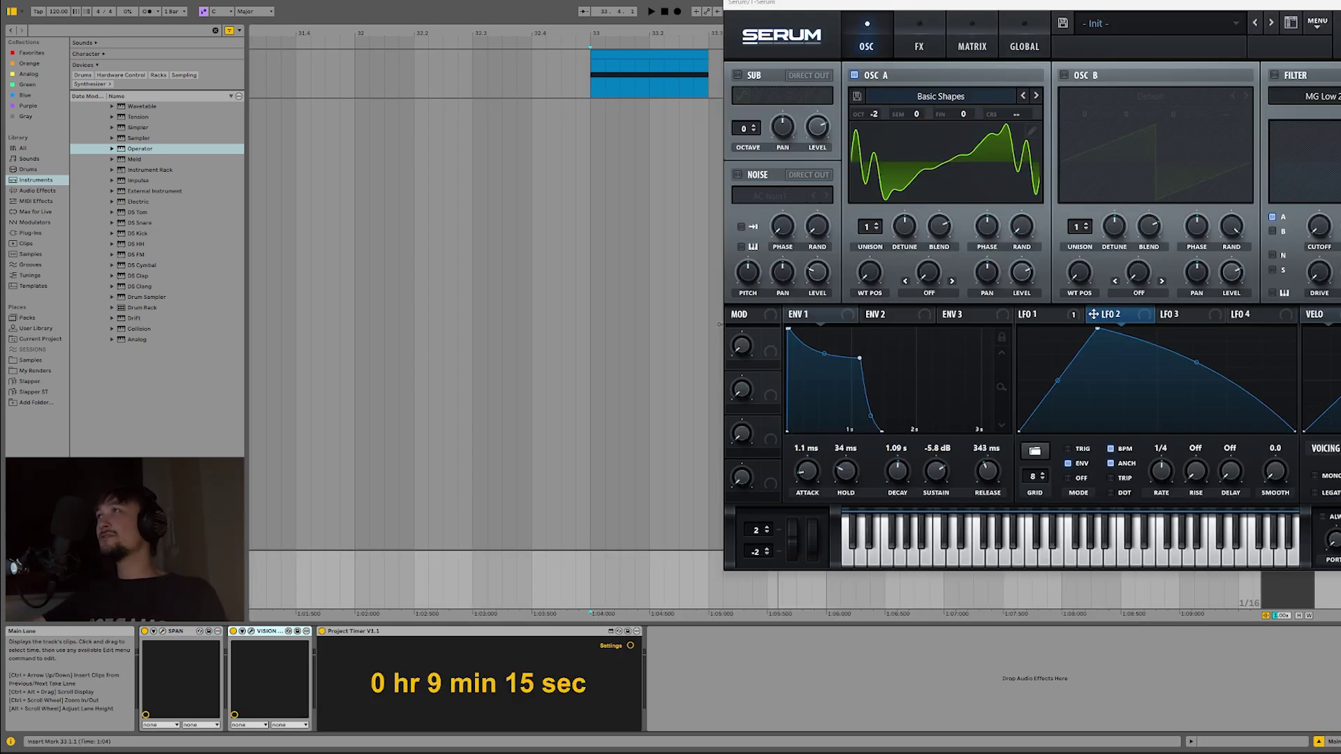
Step: Add an Auto Filter to the Serum track and lower its low-pass cutoff to about 530 Hz with some resonance
{"action": "type", "text": "auto"}
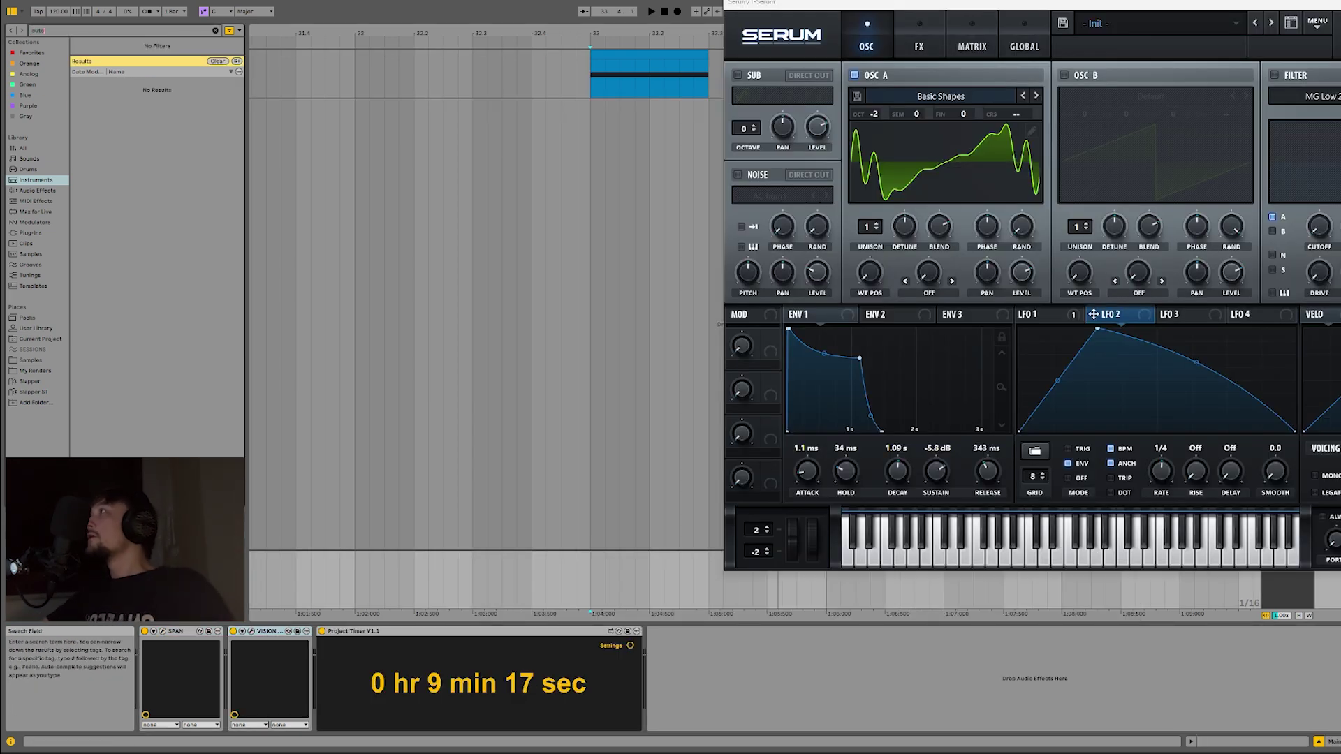
{"action": "left_click", "coordinate": [37, 191]}
{"action": "left_click_drag", "start_coordinate": [105, 63], "coordinate": [335, 74]}
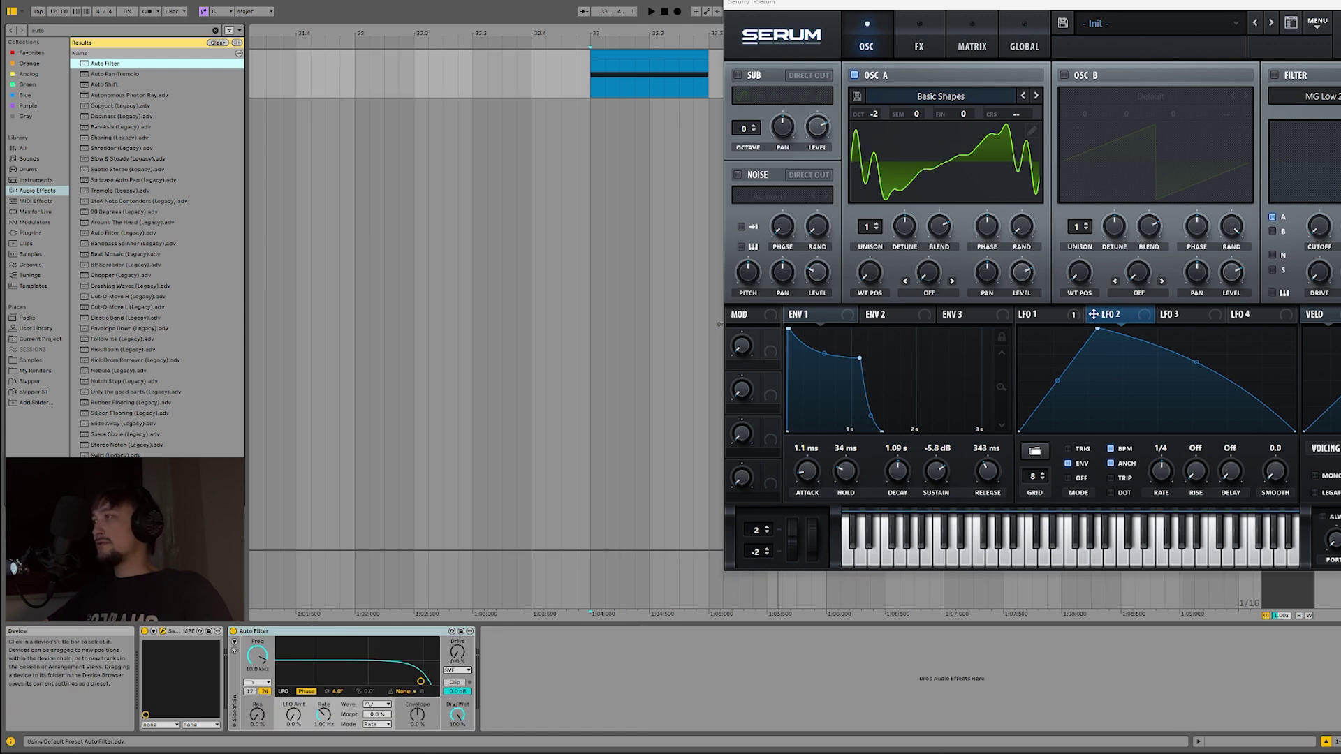
{"action": "left_click_drag", "start_coordinate": [421, 681], "coordinate": [353, 667]}
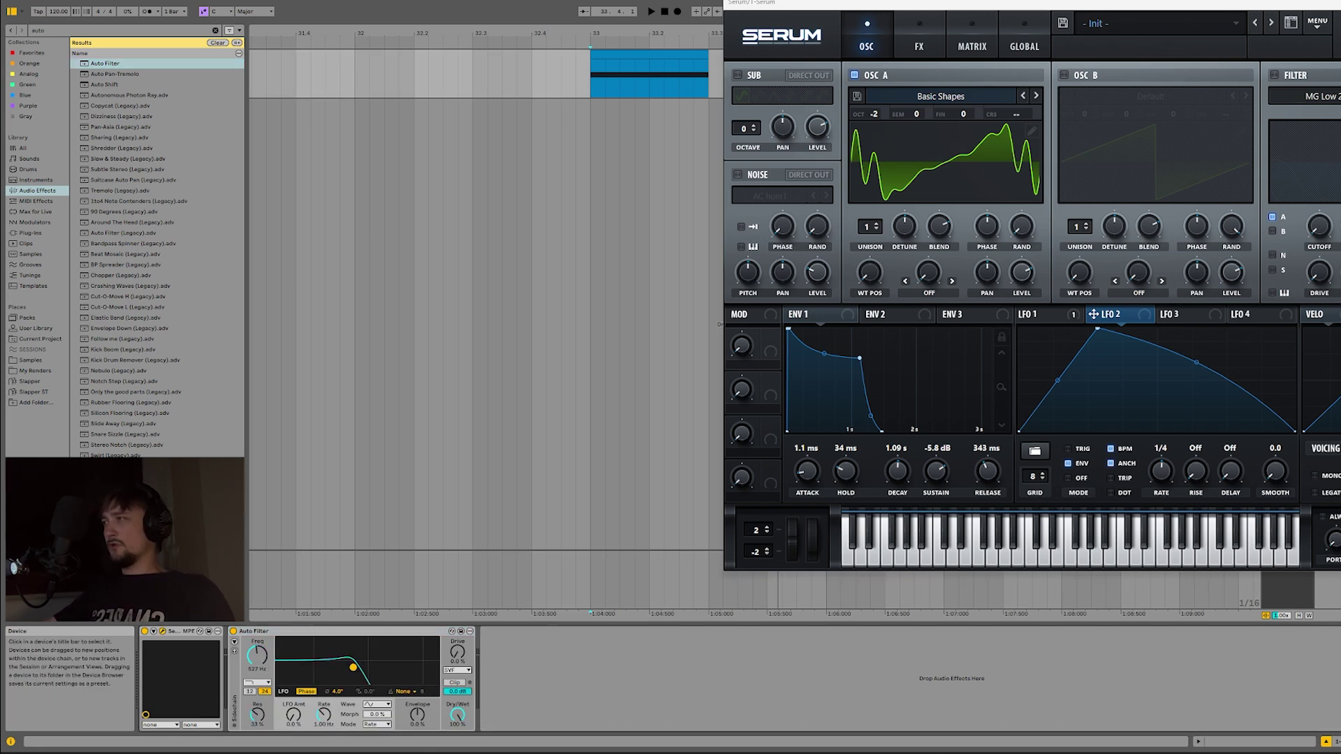
Step: Group the Auto Filter into an Audio Effect Rack and duplicate the filter eight times in series
{"action": "key", "text": "ctrl+g"}
{"action": "key", "text": "ctrl+d"}
{"action": "key", "text": "ctrl+d"}
{"action": "key", "text": "ctrl+d"}
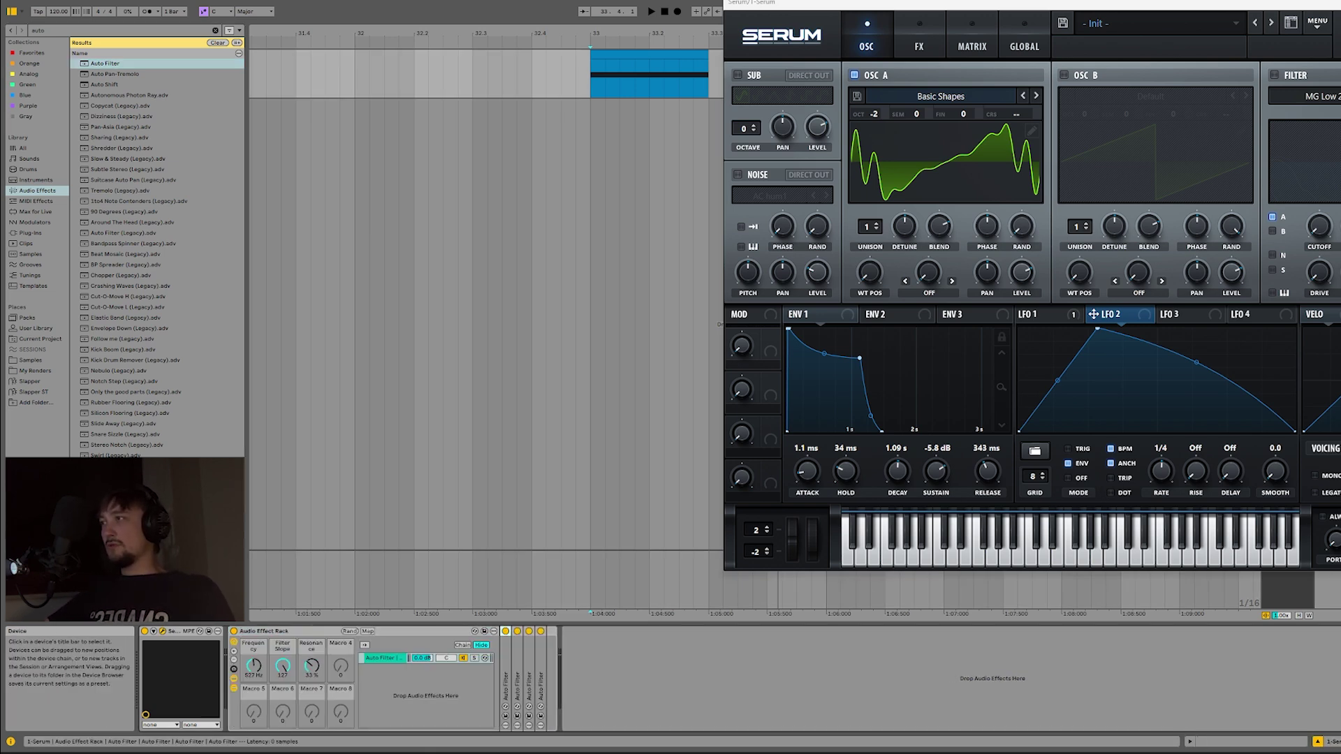
{"action": "key", "text": "ctrl+d"}
{"action": "key", "text": "ctrl+d"}
{"action": "key", "text": "ctrl+d"}
{"action": "key", "text": "ctrl+d"}
{"action": "key", "text": "ctrl+d"}
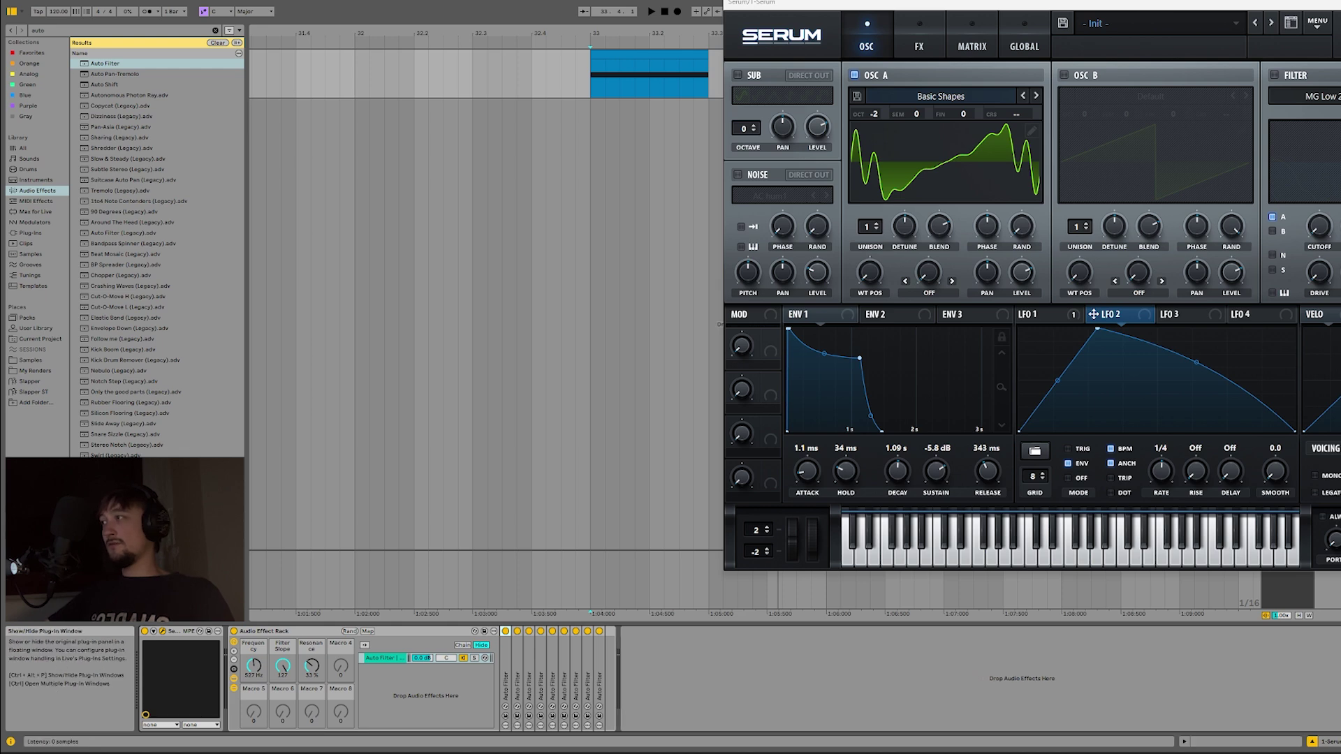
Step: Sweep the rack's frequency macro up and back down to examine the stacked filters' effect in the spectrogram
{"action": "left_click", "coordinate": [163, 631]}
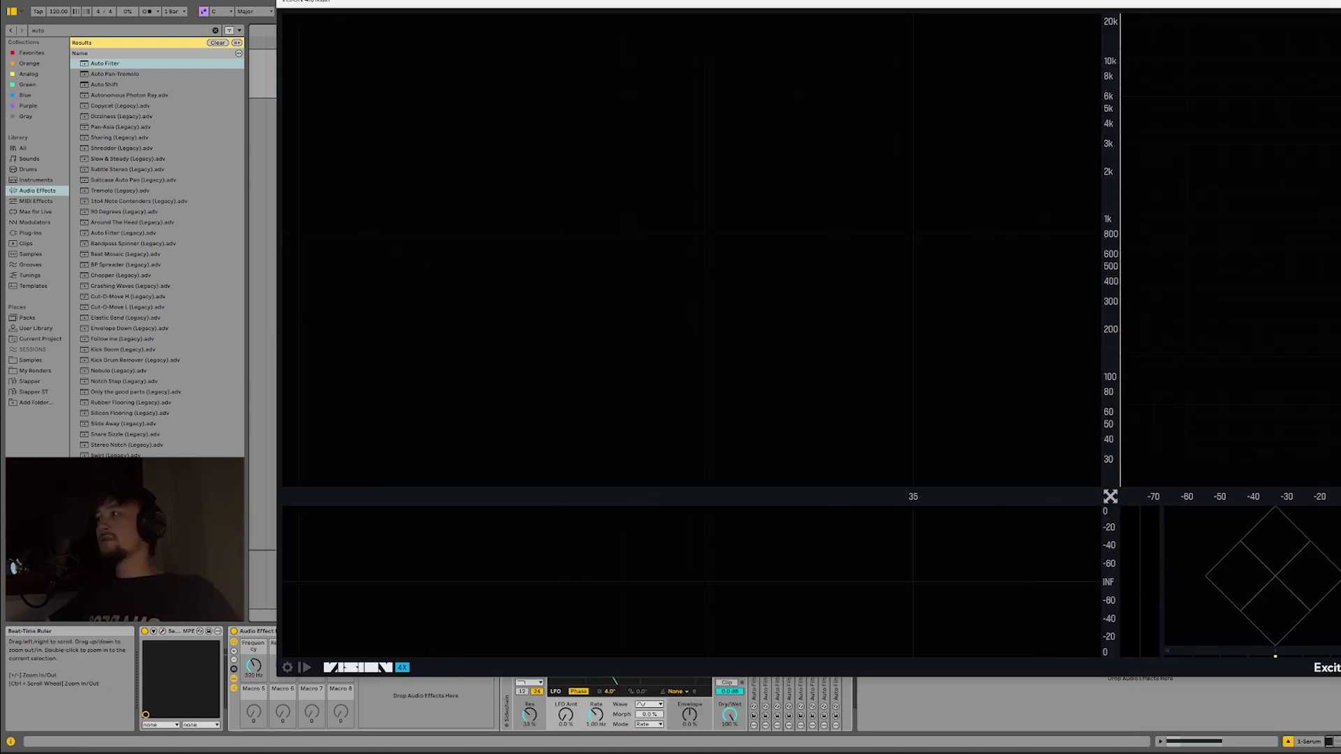
{"action": "mouse_move", "coordinate": [253, 665]}
{"action": "left_mouse_down"}
{"action": "mouse_move", "coordinate": [253, 692]}
{"action": "mouse_move", "coordinate": [253, 643]}
{"action": "mouse_move", "coordinate": [253, 656]}
{"action": "left_mouse_up"}
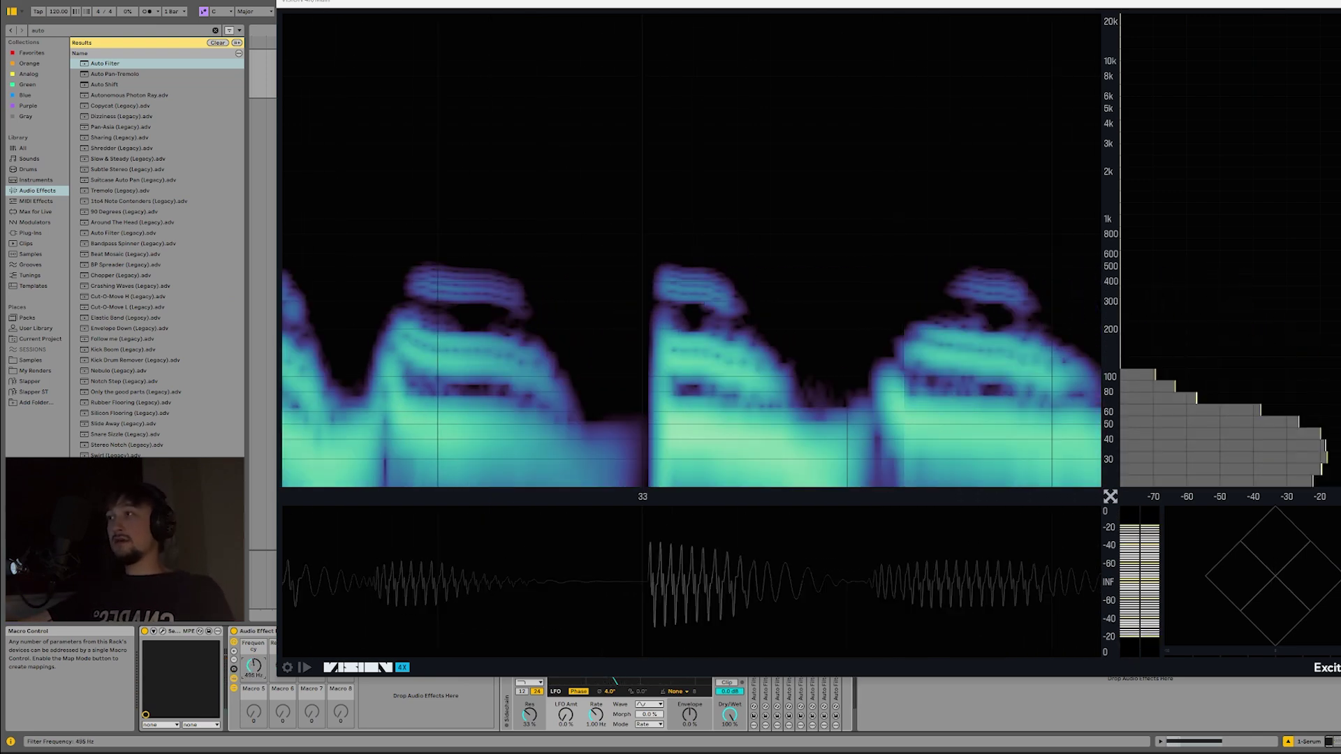
{"action": "mouse_move", "coordinate": [254, 657]}
{"action": "left_mouse_down"}
{"action": "mouse_move", "coordinate": [253, 639]}
{"action": "mouse_move", "coordinate": [253, 668]}
{"action": "left_mouse_up"}
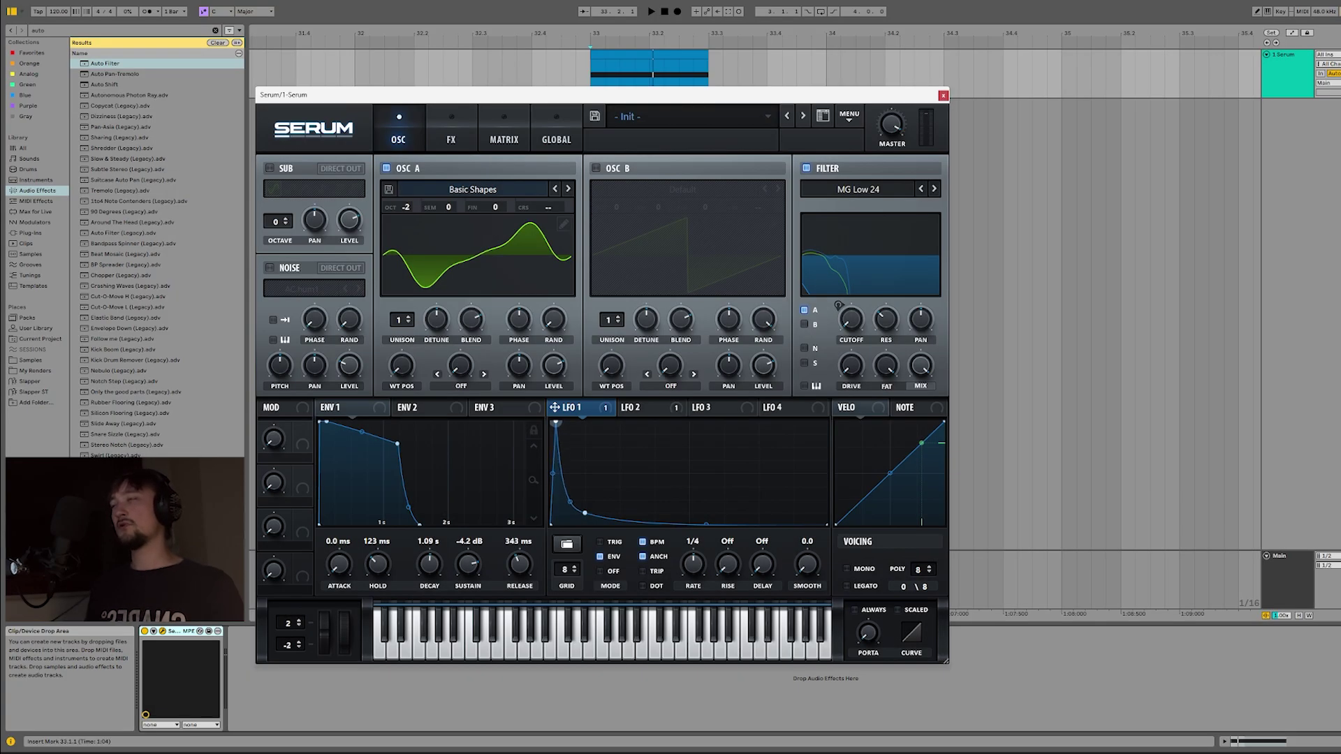
Step: Shift LFO 1's opening peak slightly later and play the clip
{"action": "left_click_drag", "start_coordinate": [555, 422], "coordinate": [558, 422]}
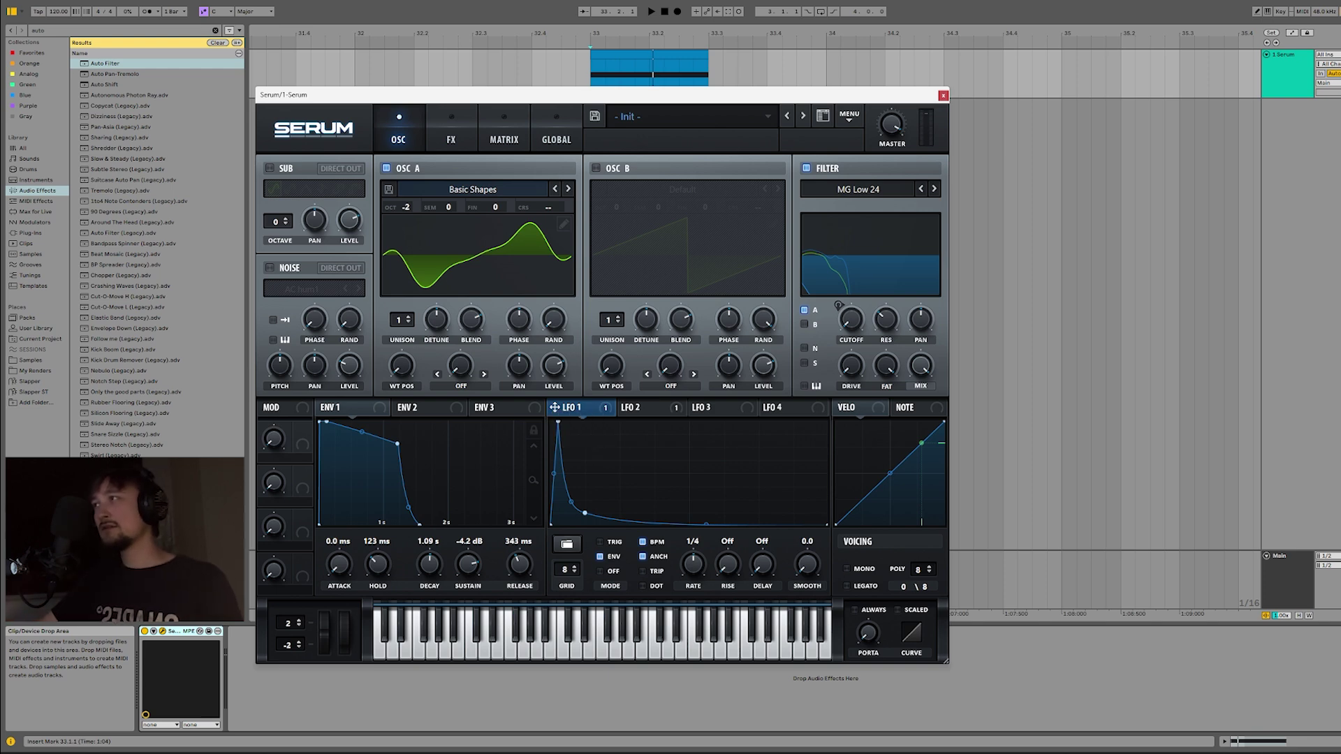
{"action": "key", "text": "space"}
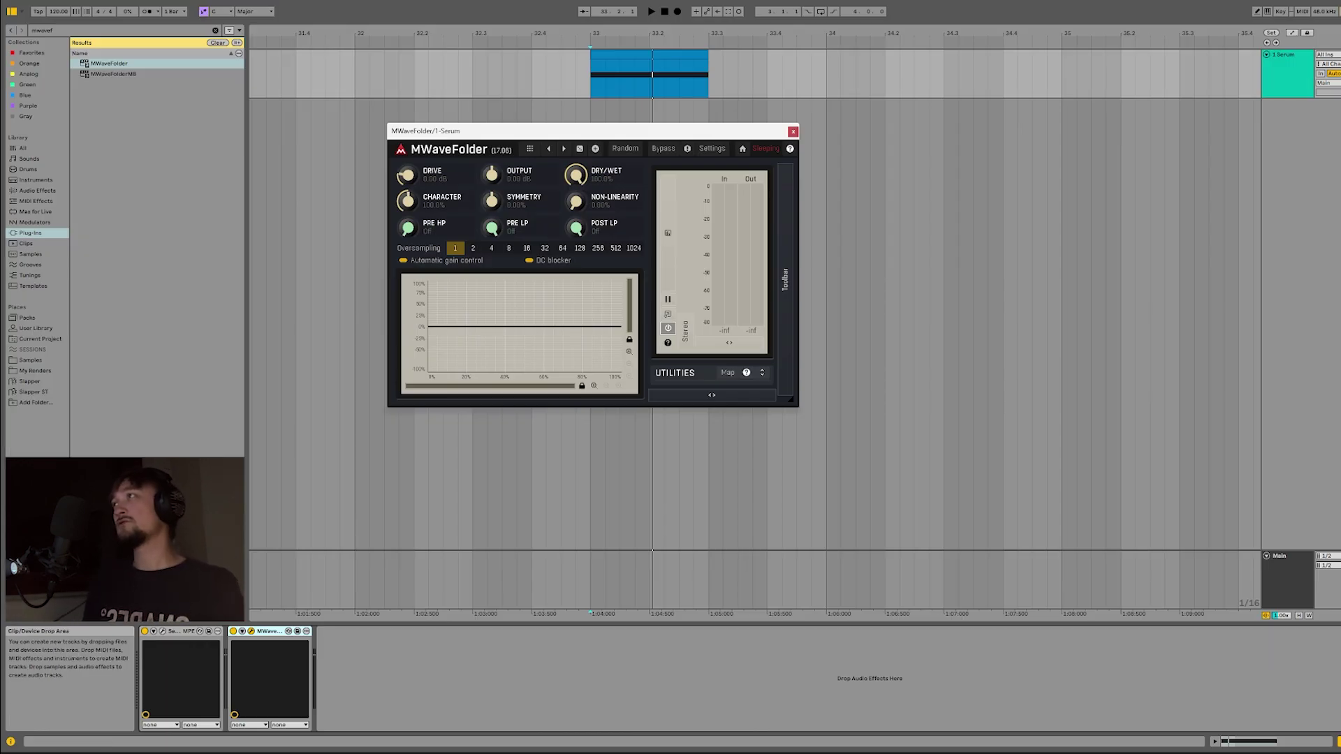
Step: Raise MWaveFolder's drive, reposition its window and play the clip to hear the wavefolding
{"action": "left_click_drag", "start_coordinate": [407, 174], "coordinate": [406, 167]}
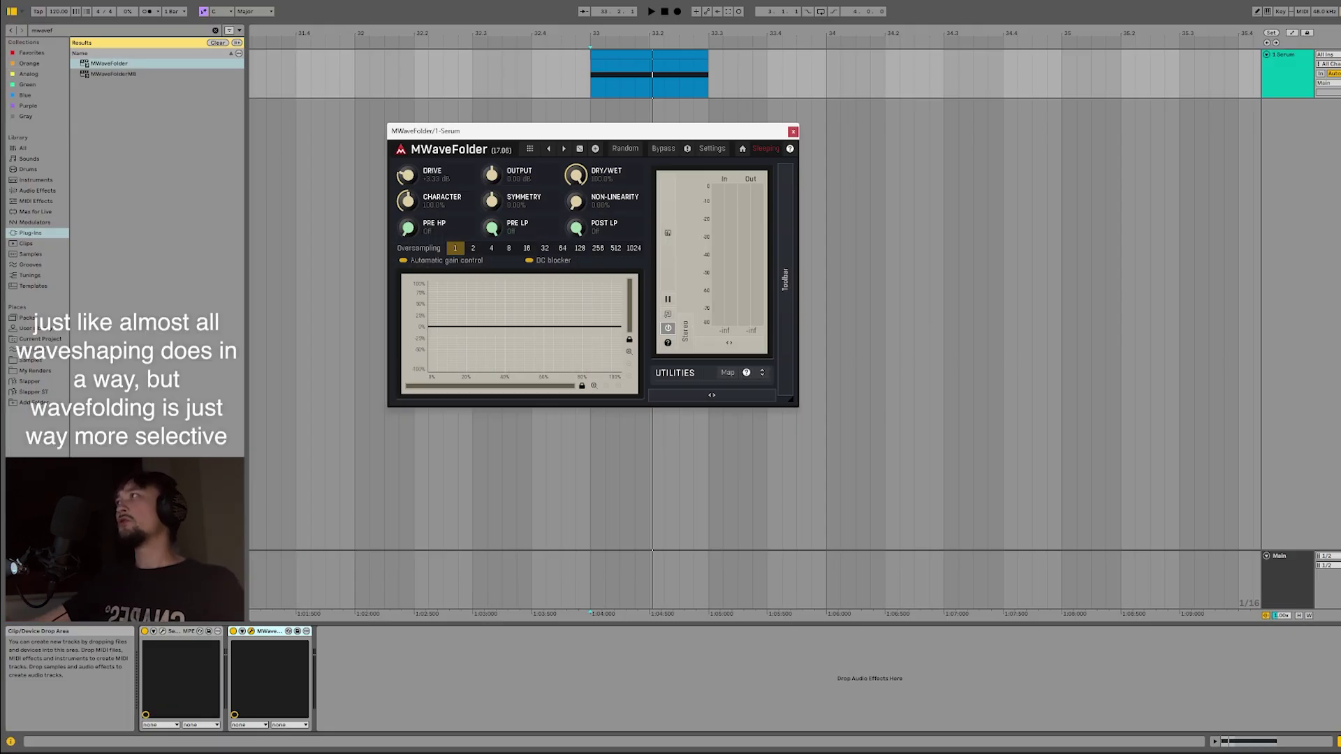
{"action": "left_click_drag", "start_coordinate": [455, 132], "coordinate": [576, 202]}
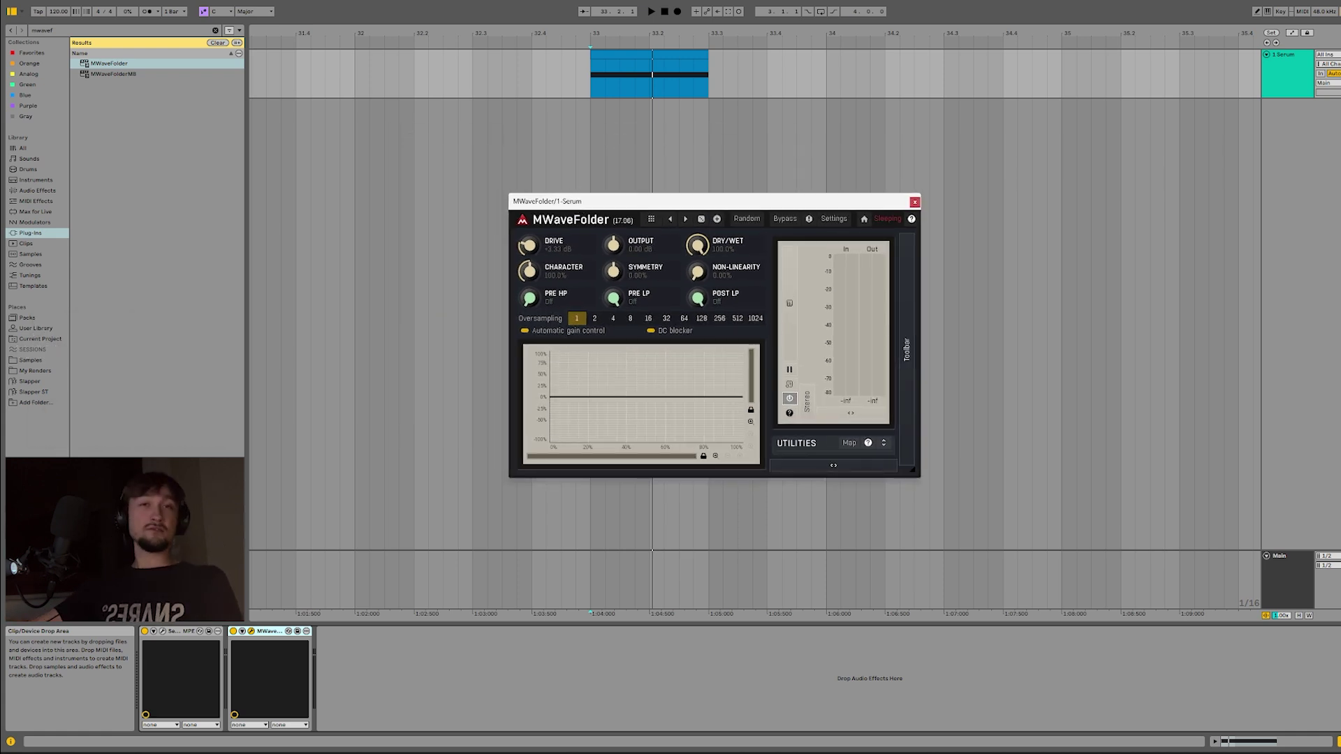
{"action": "key", "text": "space"}
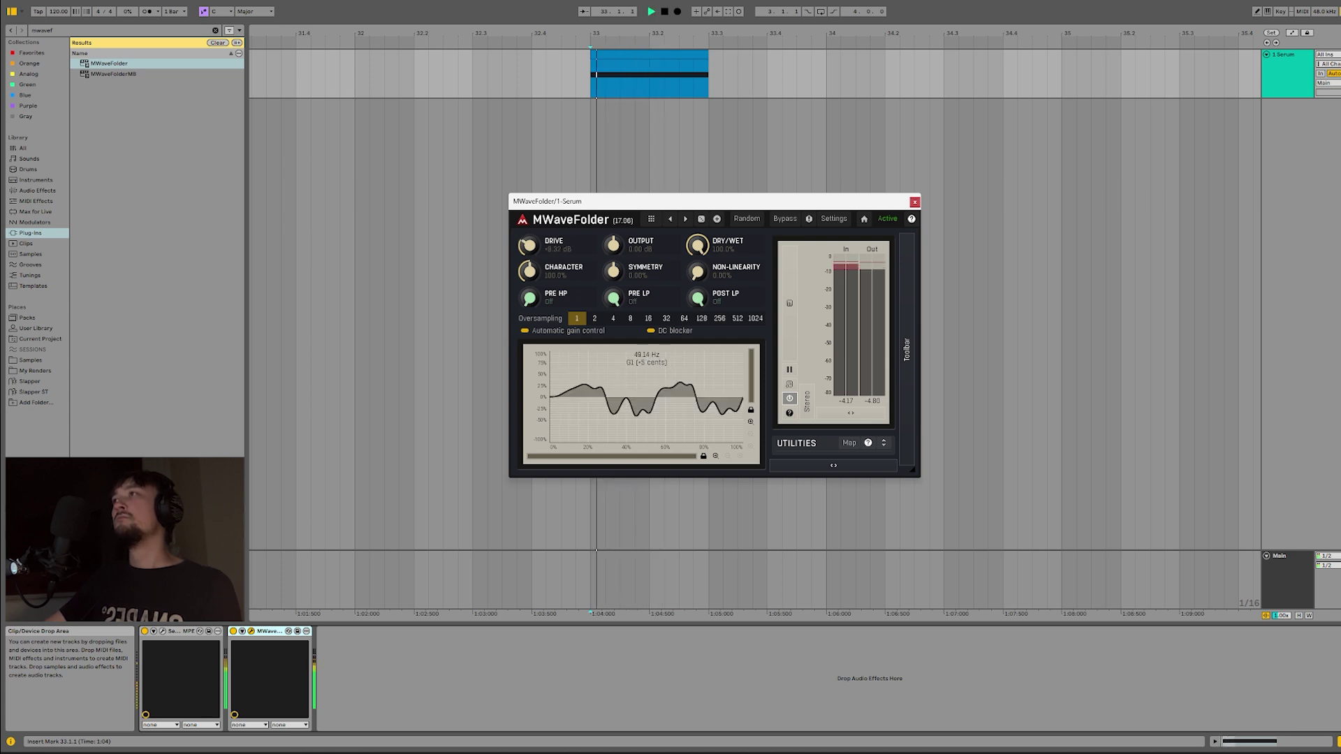
{"action": "key", "text": "space"}
{"action": "key", "text": "ctrl+alt+p"}
{"action": "key", "text": "Return"}
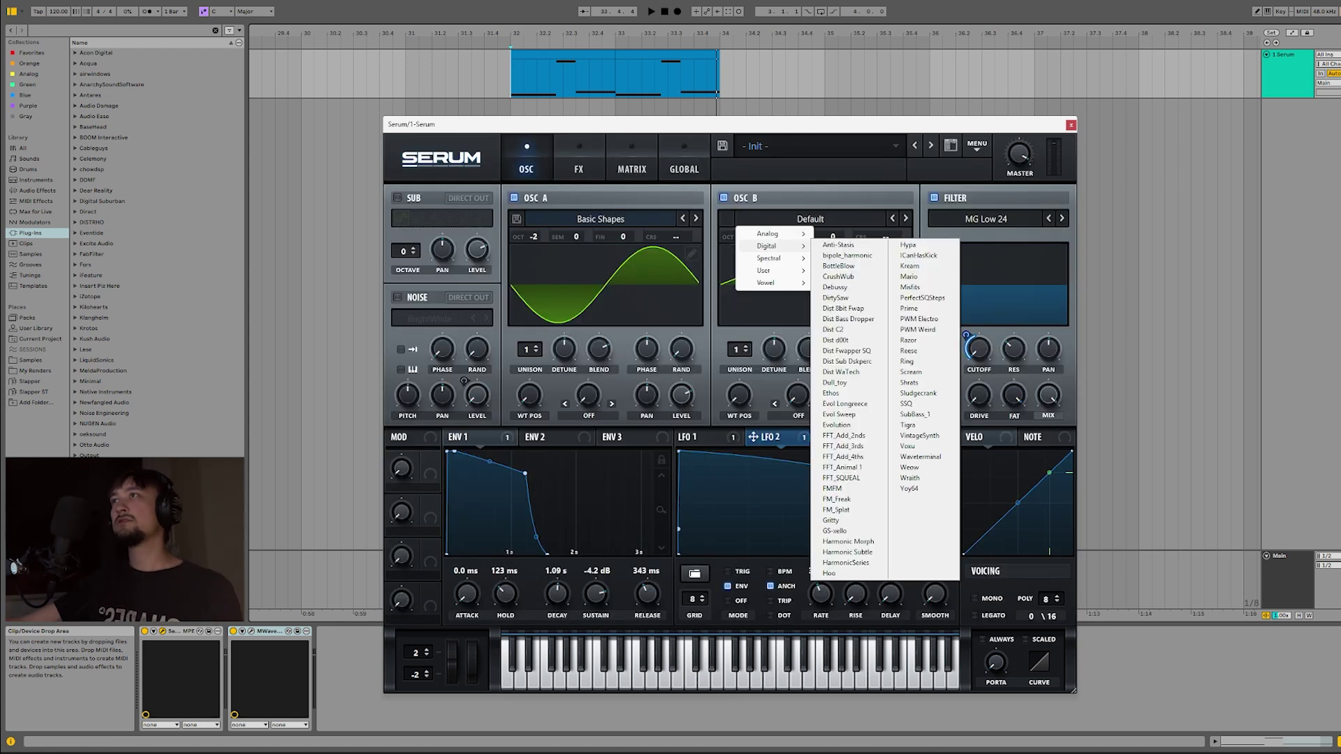
Step: Load the HarmonicSeries wavetable into oscillators A and B, and set oscillator B's wavetable position to the second harmonic
{"action": "left_click", "coordinate": [846, 562]}
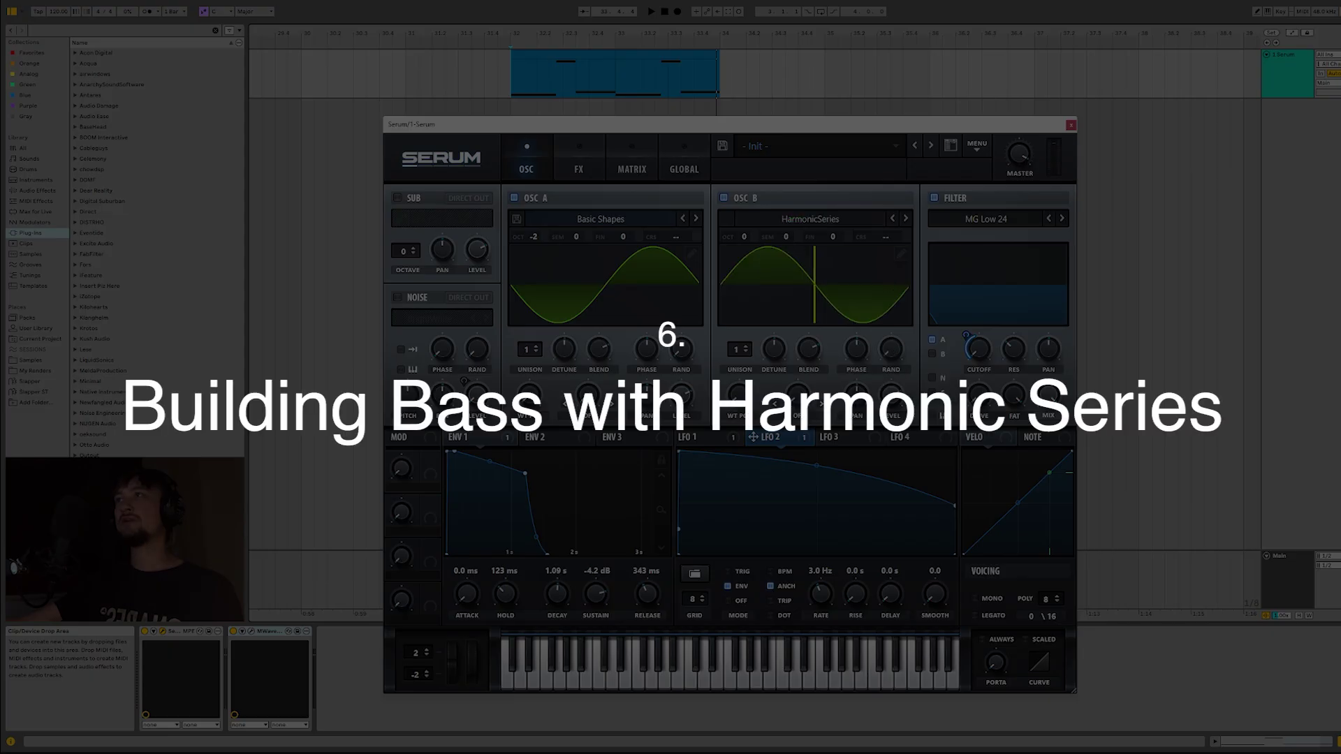
{"action": "left_click", "coordinate": [601, 219]}
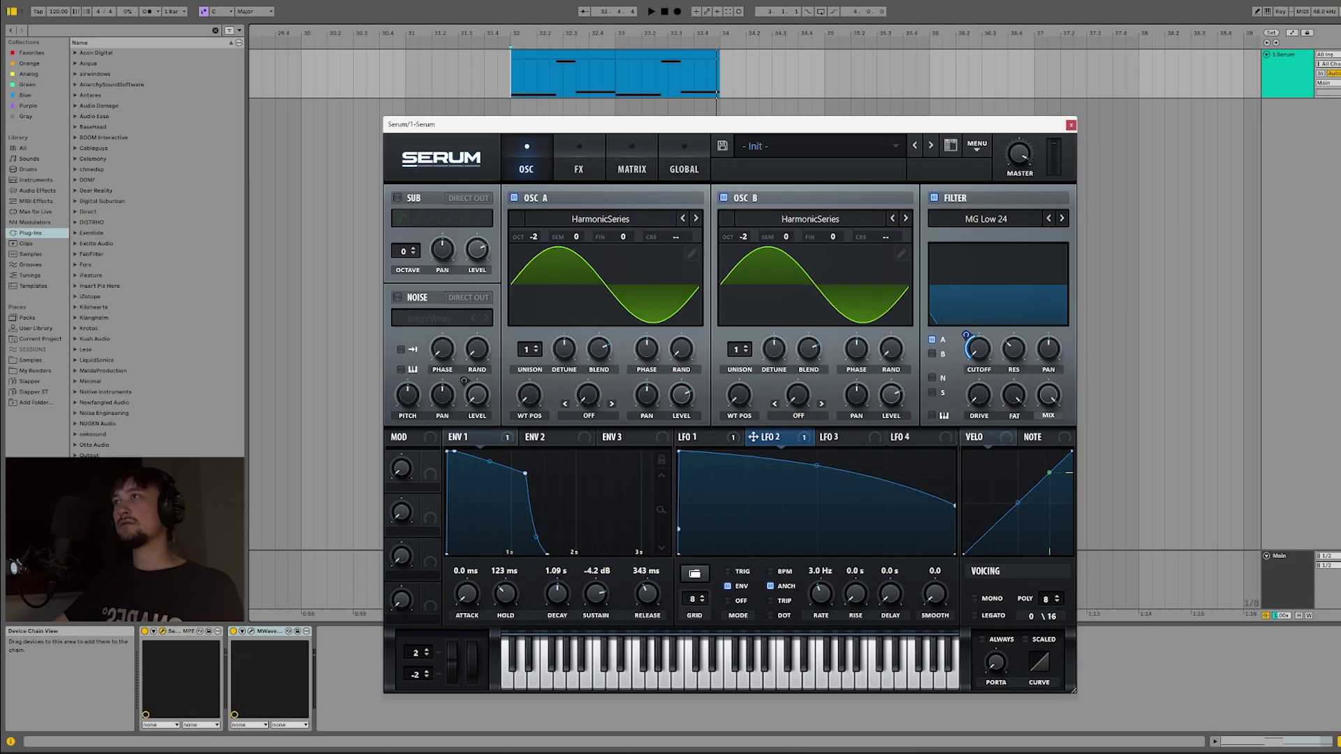
{"action": "key", "text": "space"}
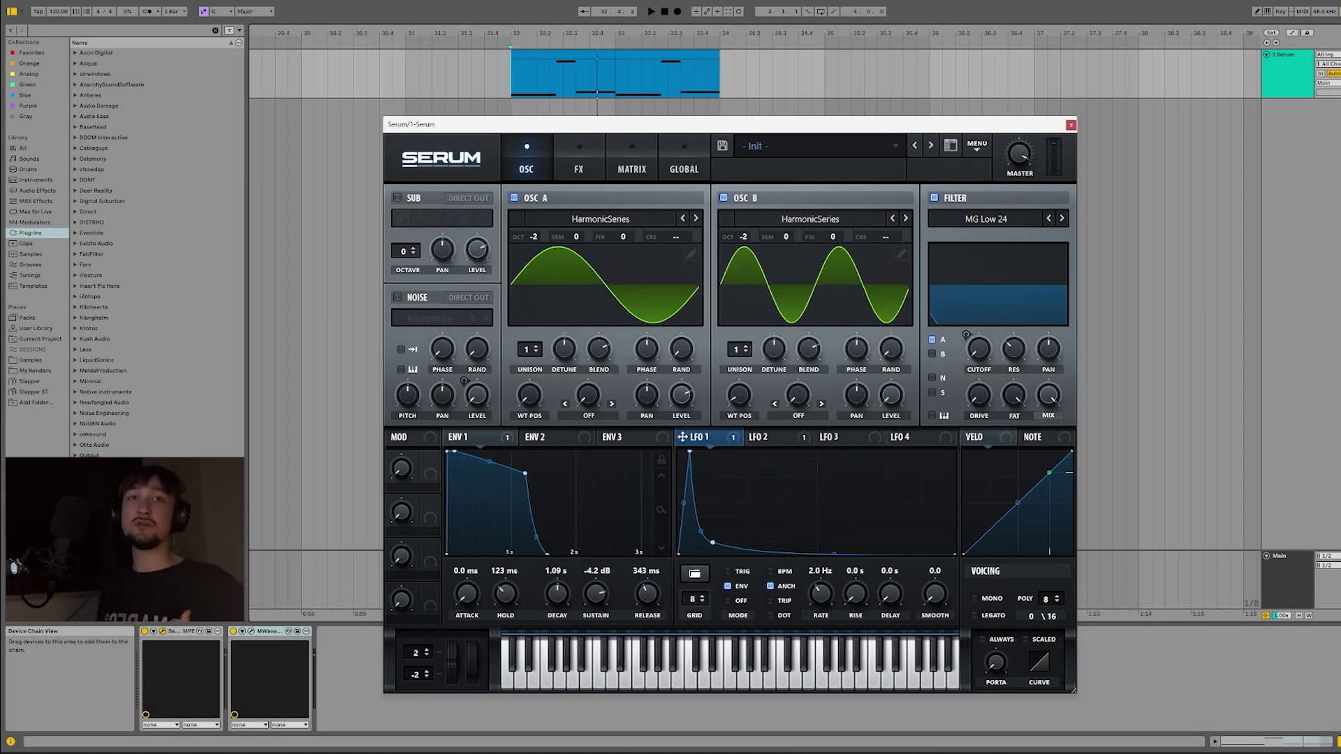
{"action": "left_click_drag", "start_coordinate": [738, 396], "coordinate": [739, 392]}
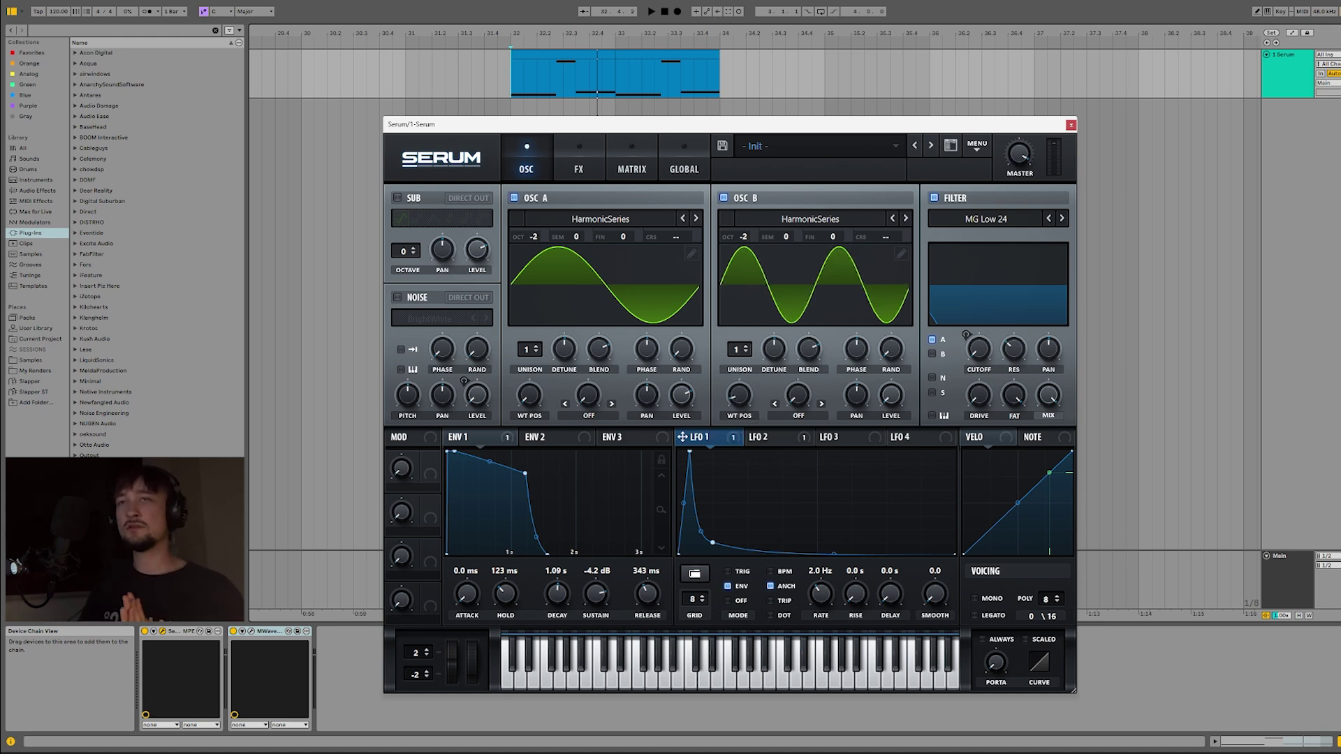
{"action": "left_click_drag", "start_coordinate": [739, 392], "coordinate": [739, 392]}
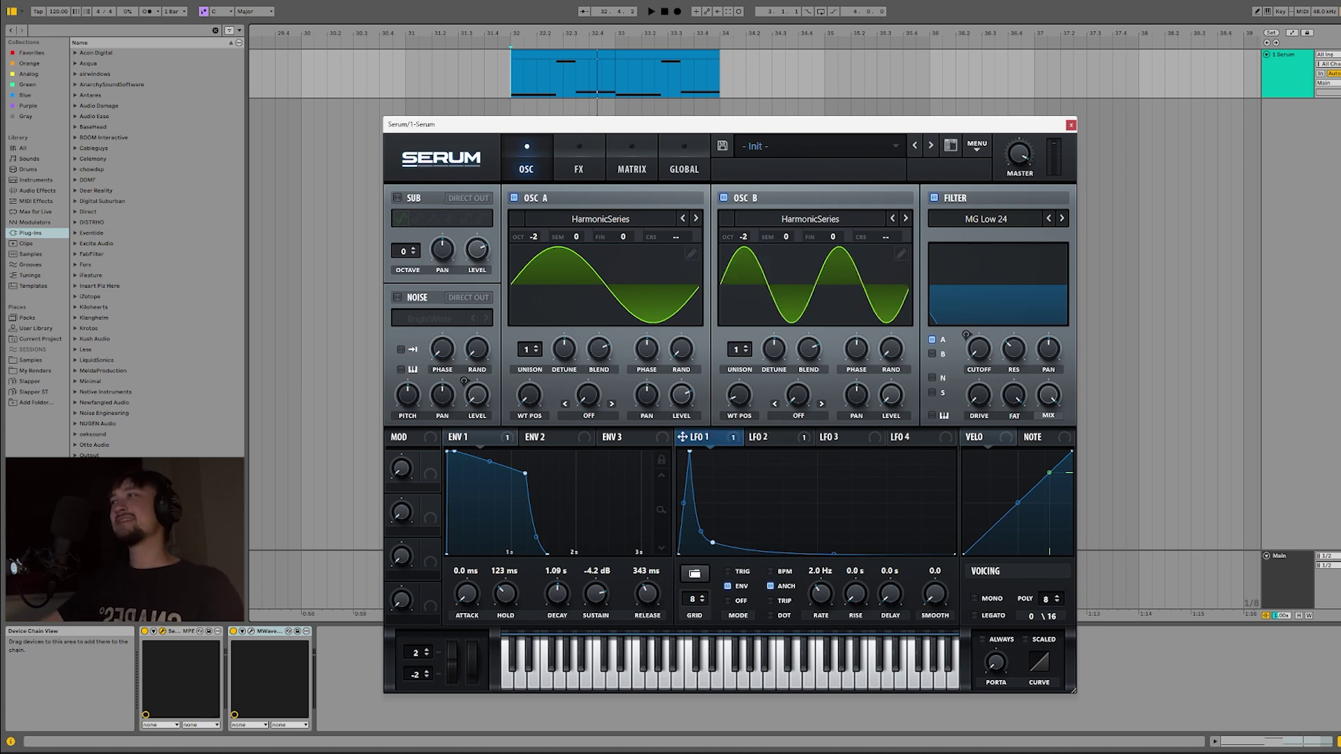
Step: Set oscillator A's warp mode to FM (From B), modulate its amount with envelope 1, and play the clip
{"action": "left_click", "coordinate": [588, 416]}
{"action": "left_click", "coordinate": [615, 652]}
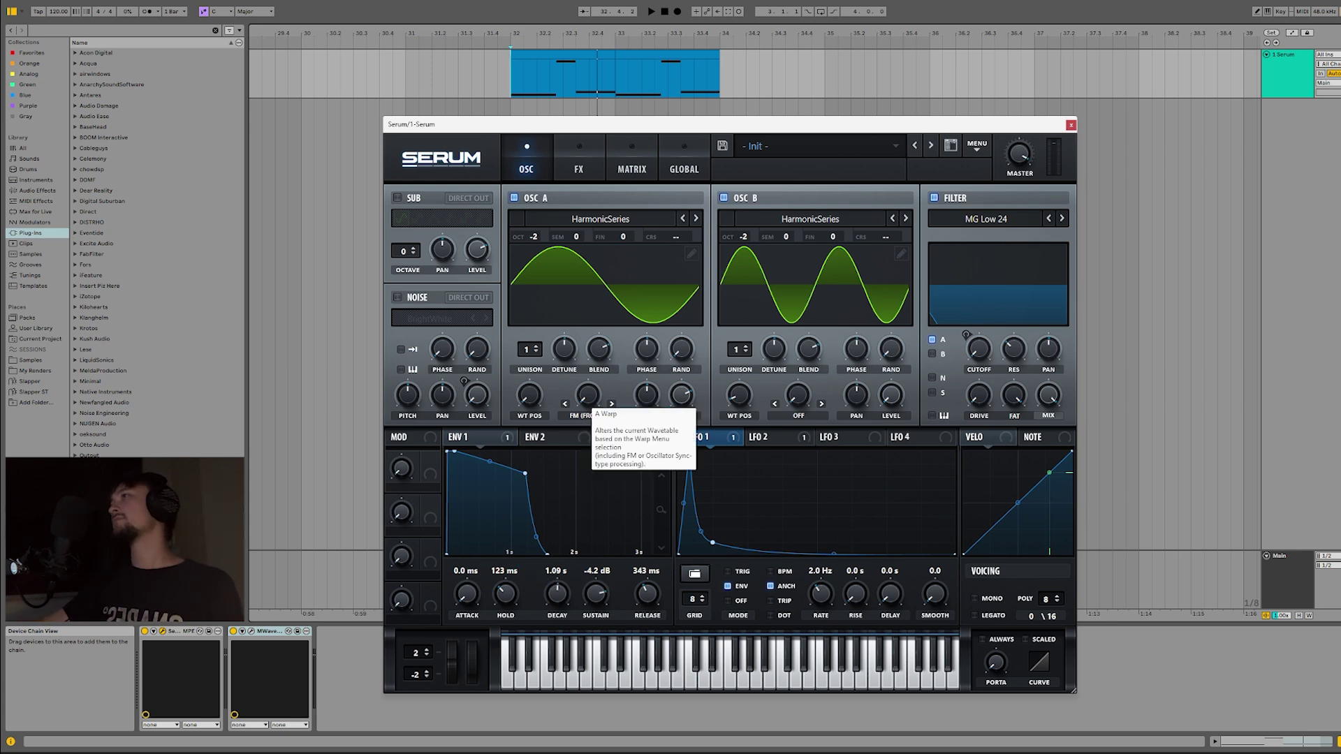
{"action": "left_click_drag", "start_coordinate": [464, 436], "coordinate": [588, 409]}
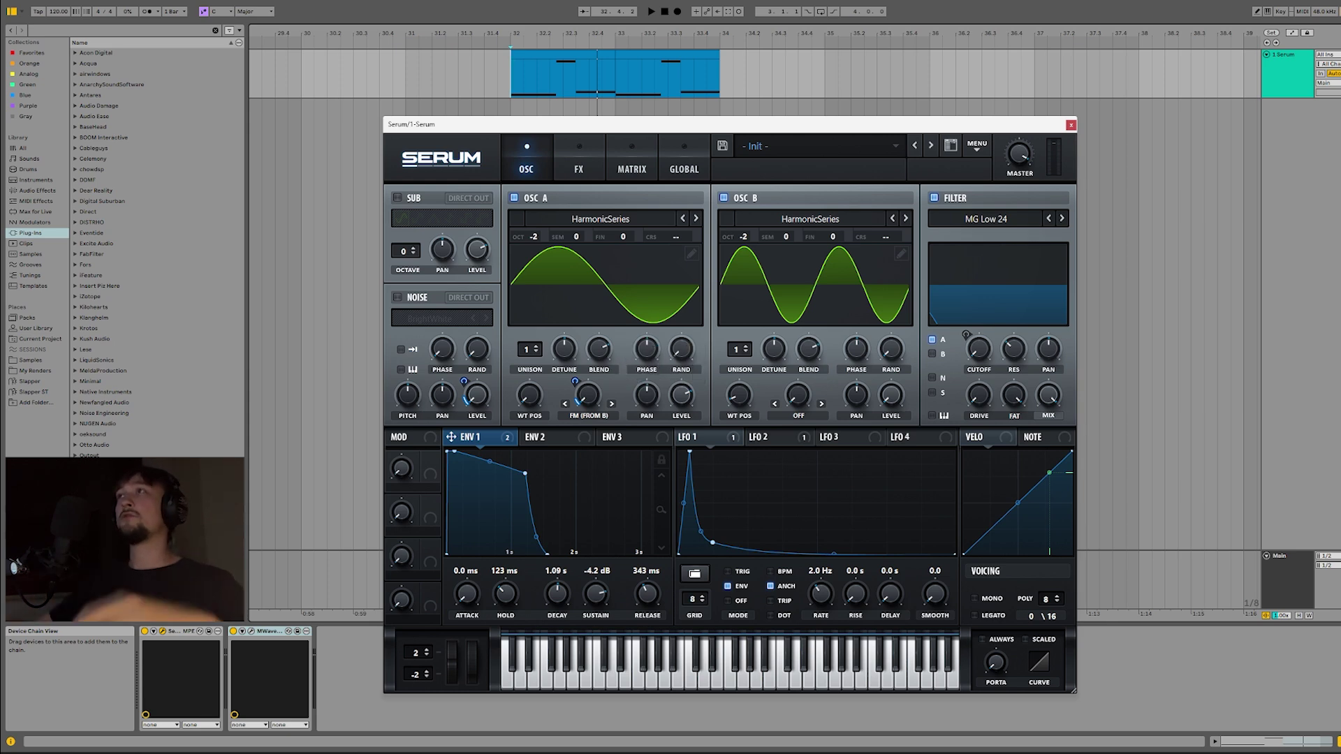
{"action": "key", "text": "space"}
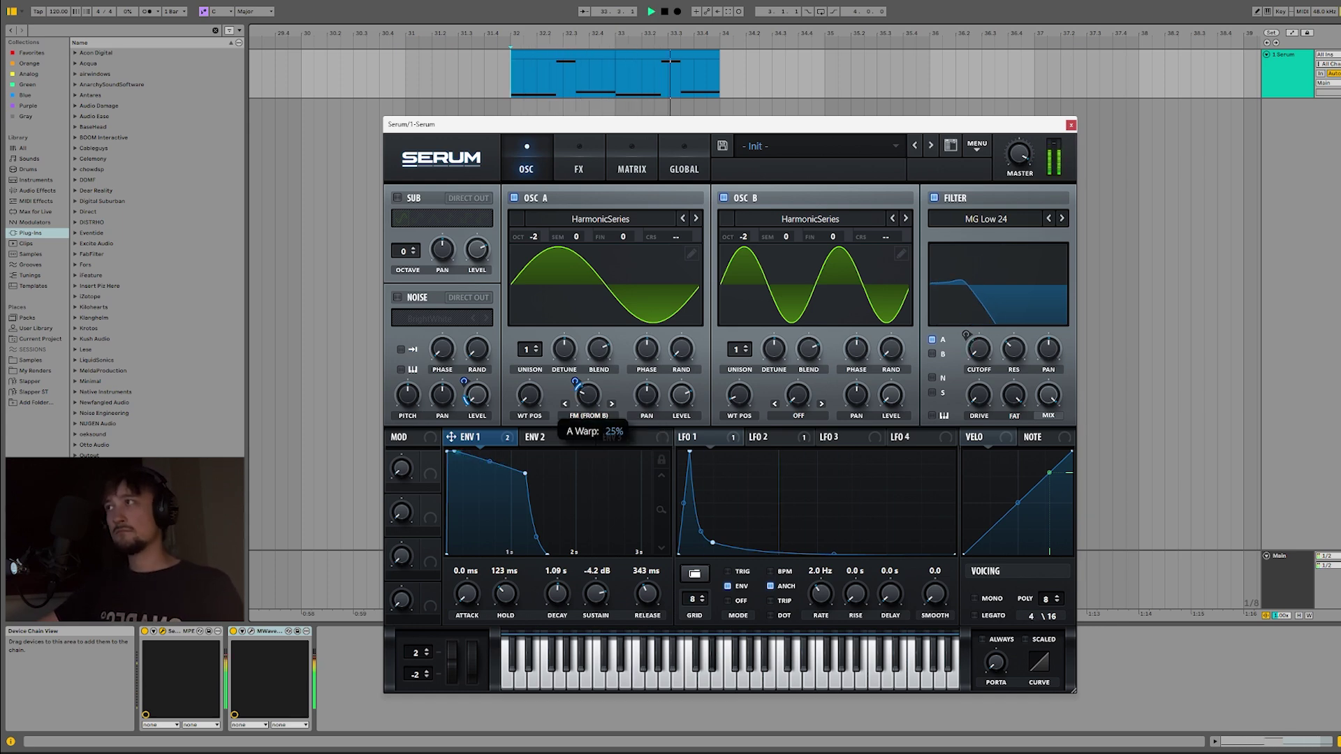
{"action": "key", "text": "space"}
Step: Set oscillator B's warp mode to Bend -, try out its amount during playback, and bring up LFO 3
{"action": "left_click", "coordinate": [798, 416]}
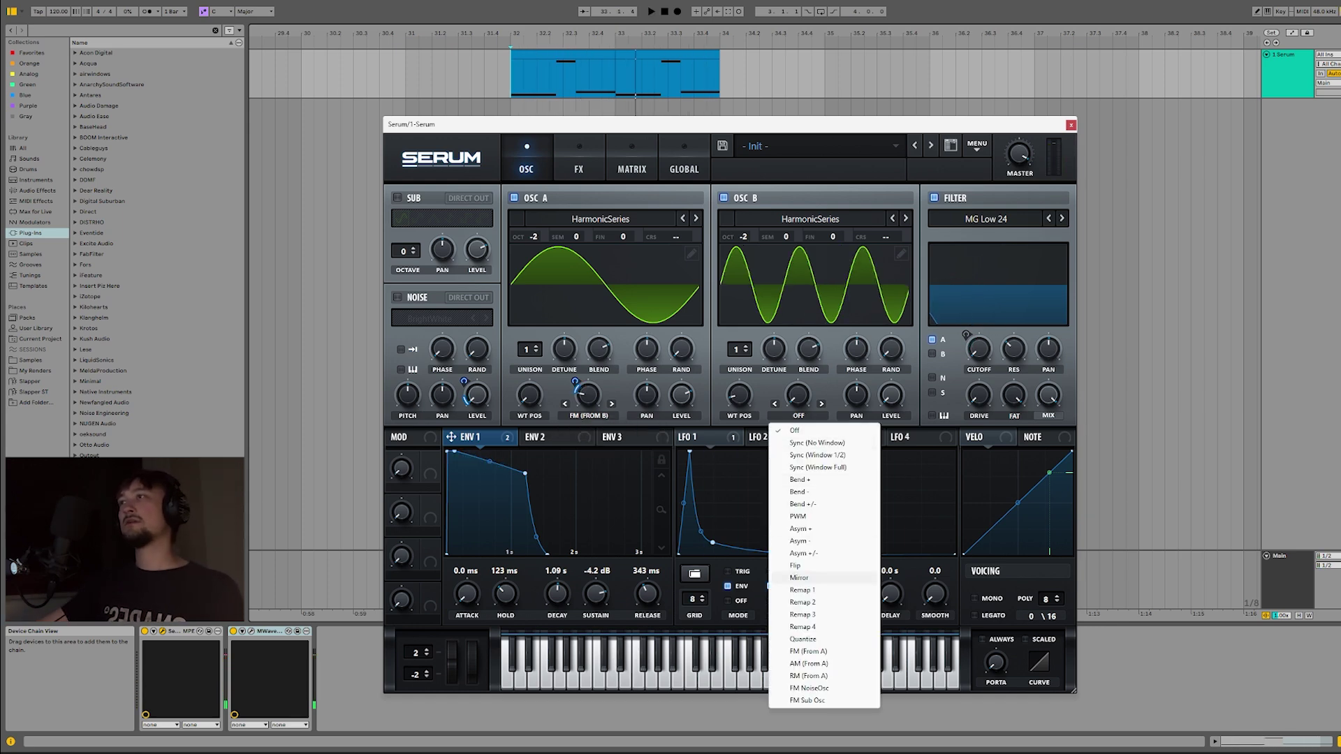
{"action": "left_click", "coordinate": [798, 492]}
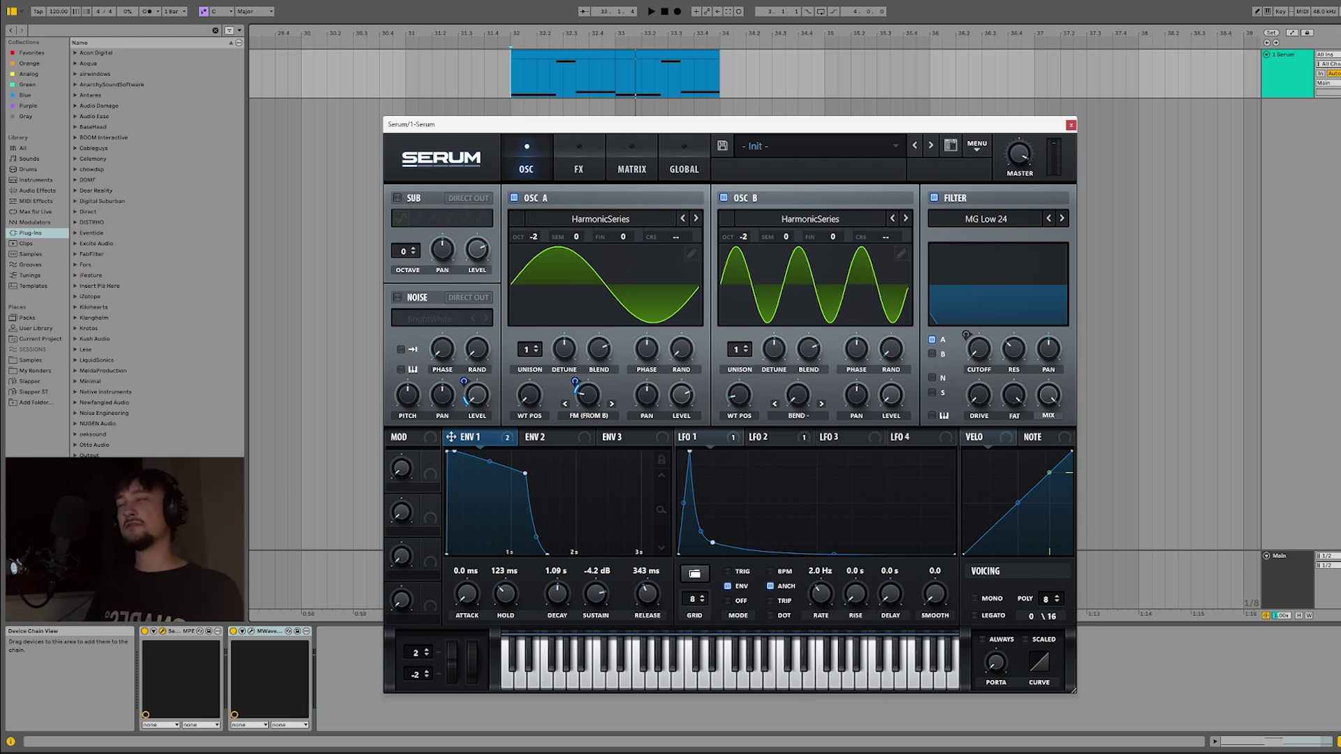
{"action": "left_click_drag", "start_coordinate": [797, 395], "coordinate": [798, 447]}
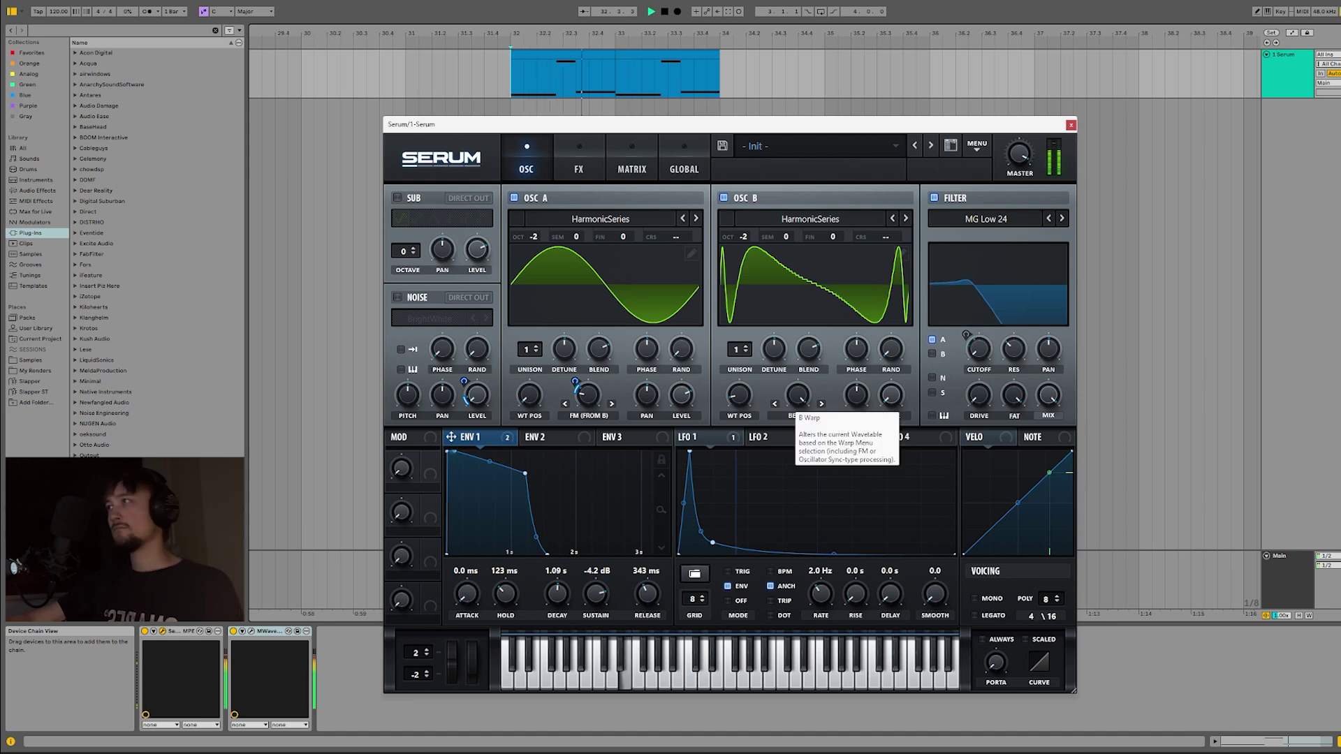
{"action": "left_click", "coordinate": [758, 436]}
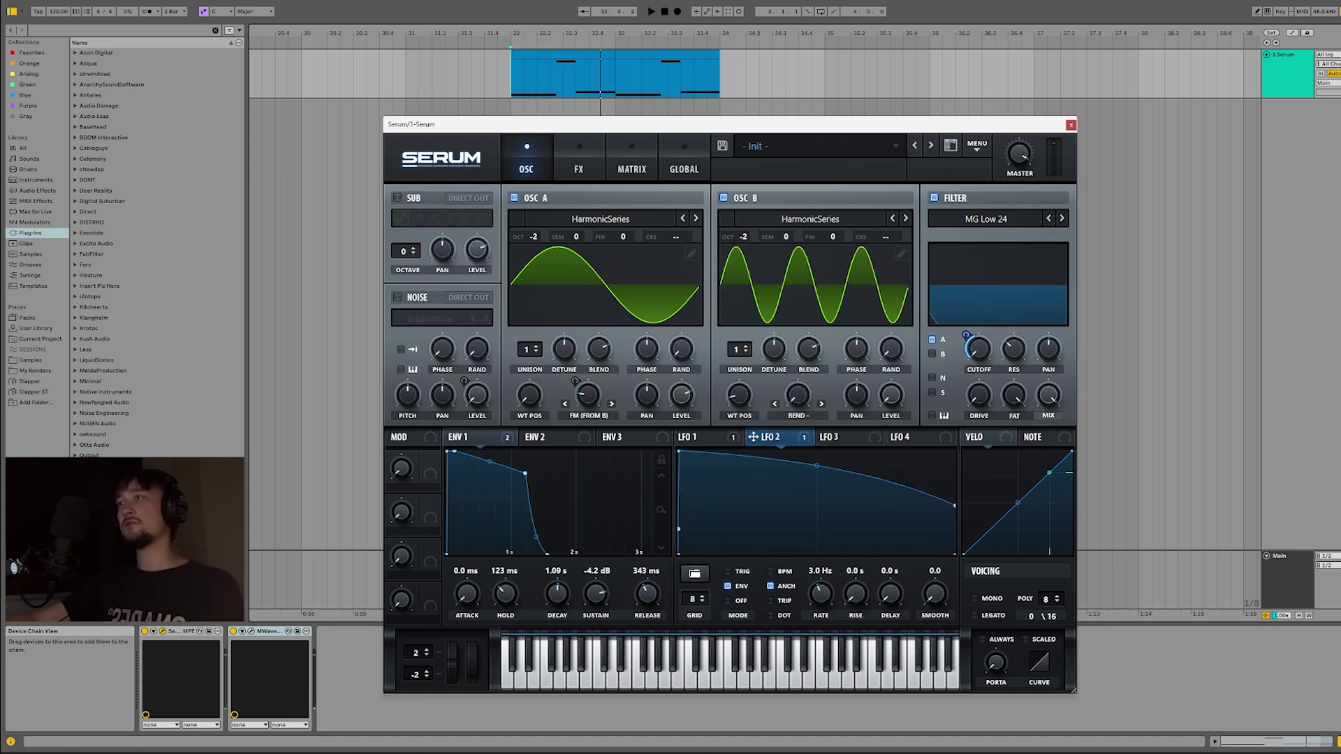
{"action": "left_click", "coordinate": [831, 437]}
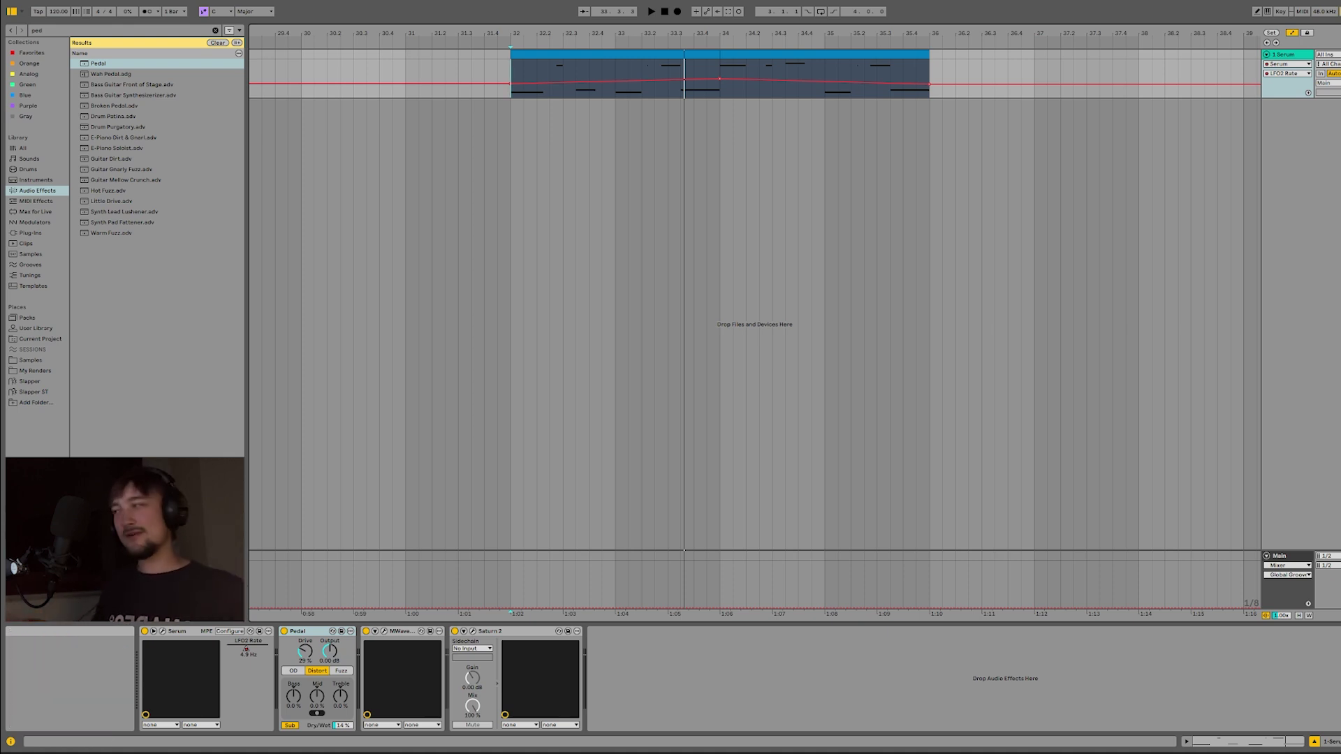
Step: Open the bass track's Serum editor and bring up its global unison settings
{"action": "left_click", "coordinate": [163, 632]}
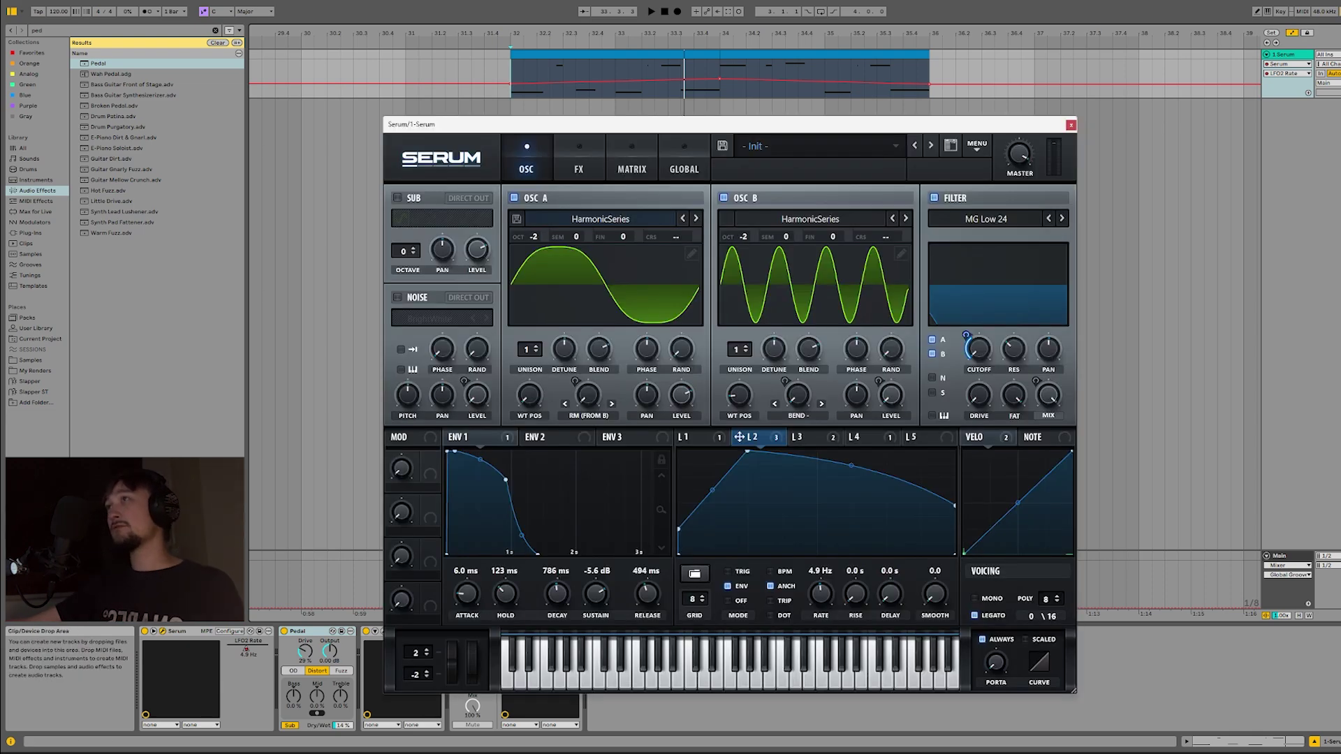
{"action": "left_click", "coordinate": [684, 164]}
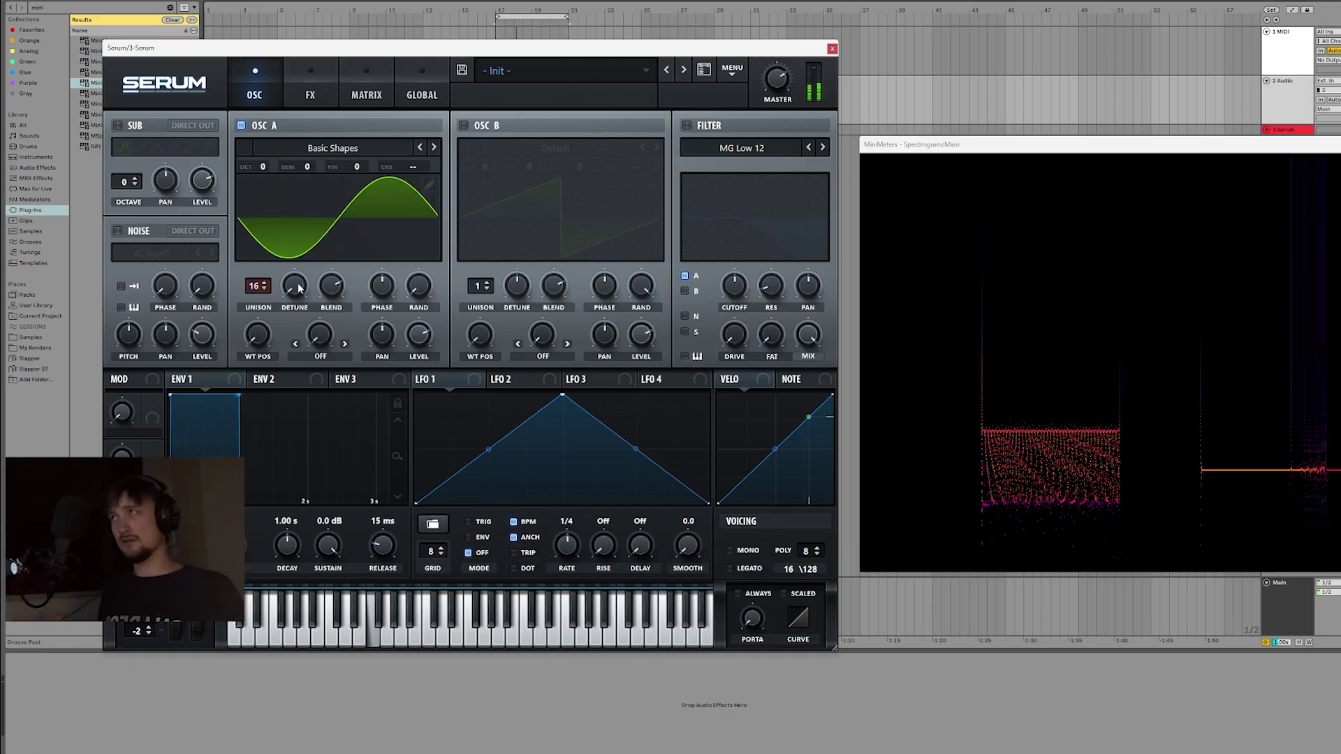
Step: In the demo Serum, sweep the detune of oscillator A's 16 unison voices and compare a range of 48 in the spectrogram
{"action": "left_click_drag", "start_coordinate": [255, 285], "coordinate": [292, 177]}
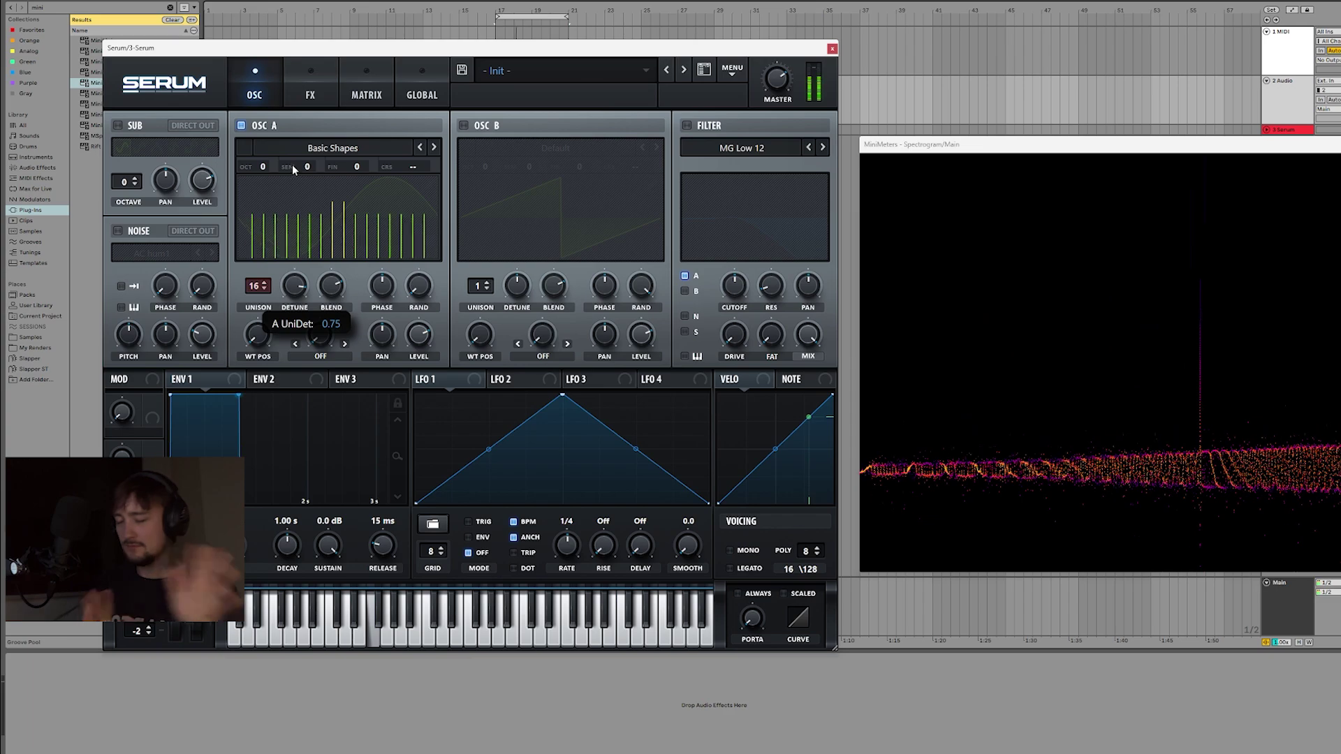
{"action": "left_click", "coordinate": [424, 94]}
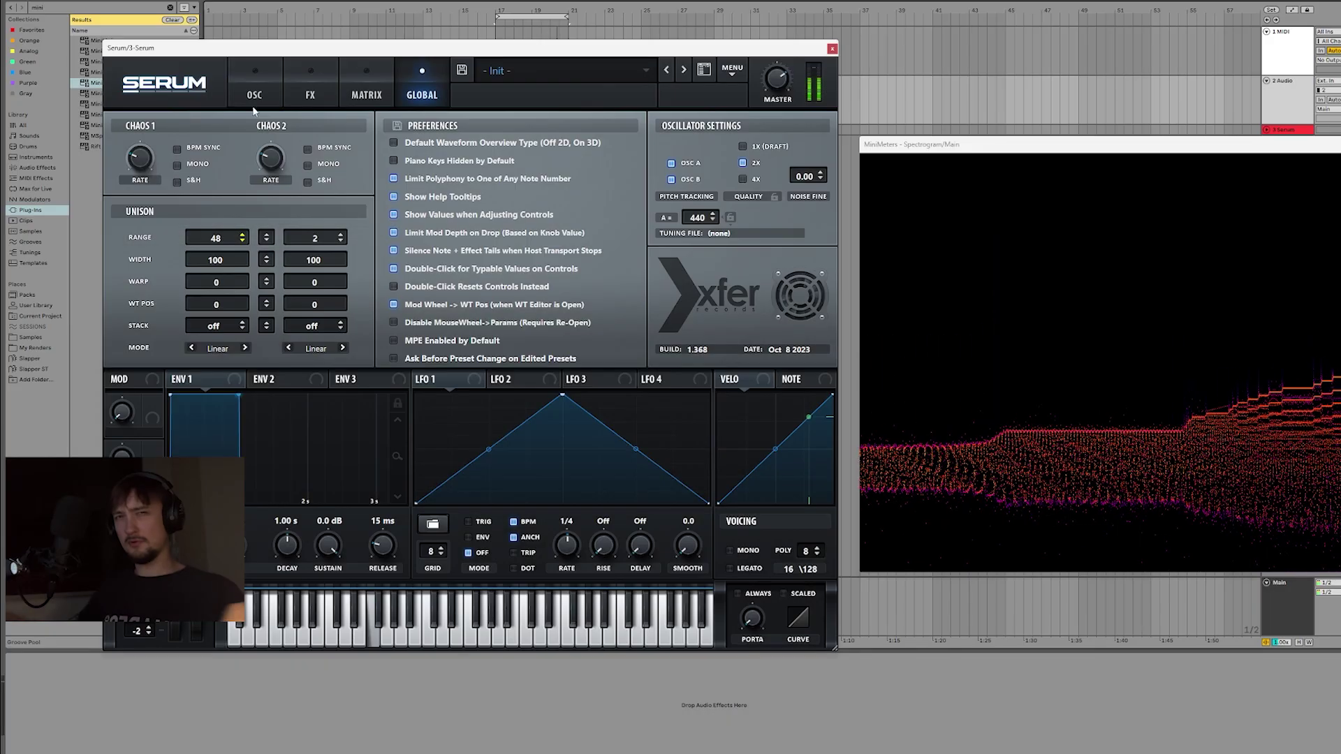
{"action": "left_click", "coordinate": [254, 94]}
{"action": "left_click_drag", "start_coordinate": [297, 289], "coordinate": [255, 399]}
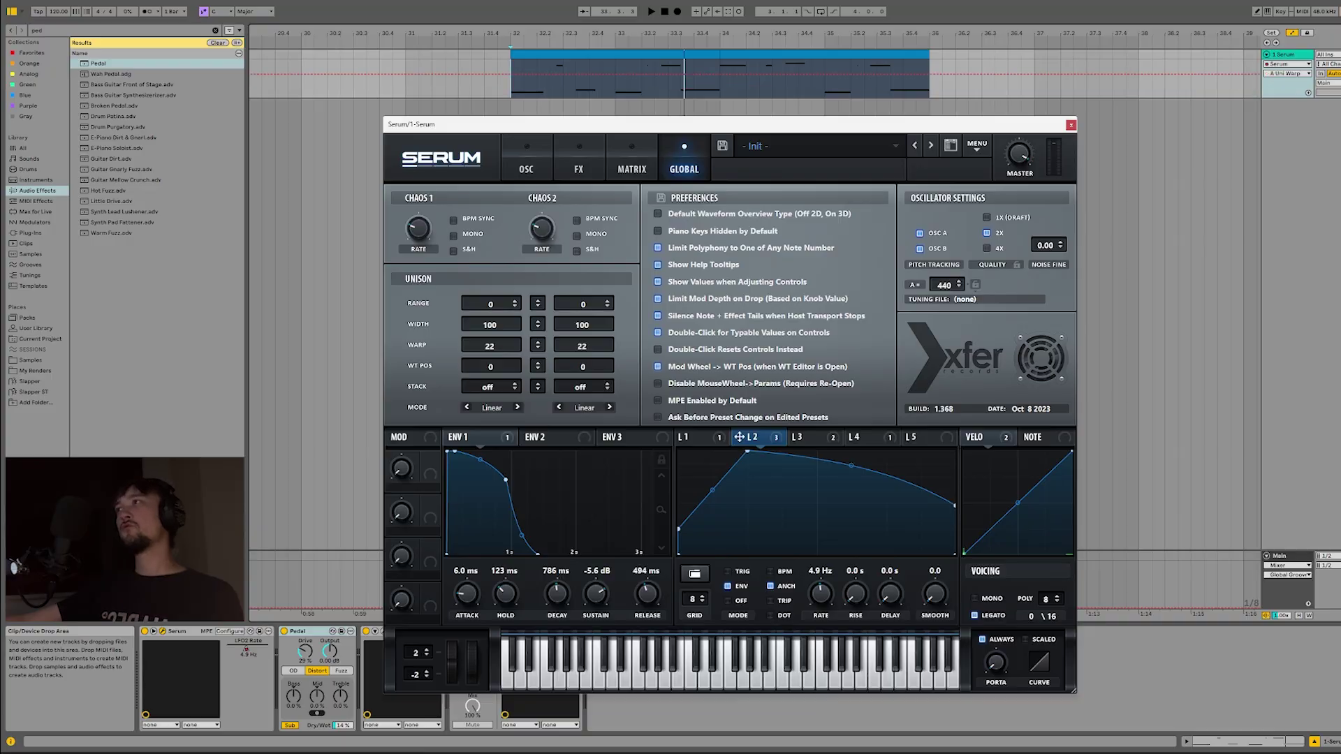
Step: Set the global unison warp spread to 100 for both oscillators, return to the oscillator view, and play the clip
{"action": "left_click_drag", "start_coordinate": [537, 345], "coordinate": [537, 301]}
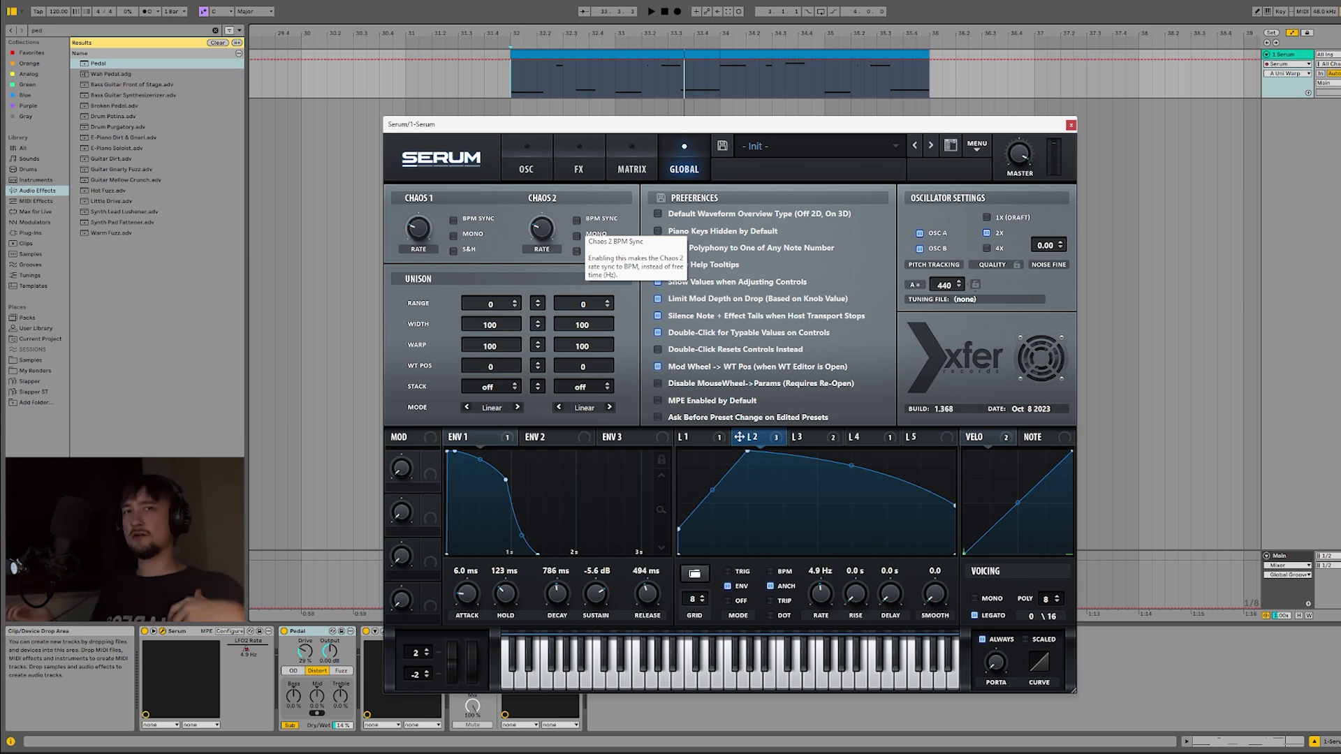
{"action": "left_click", "coordinate": [526, 164]}
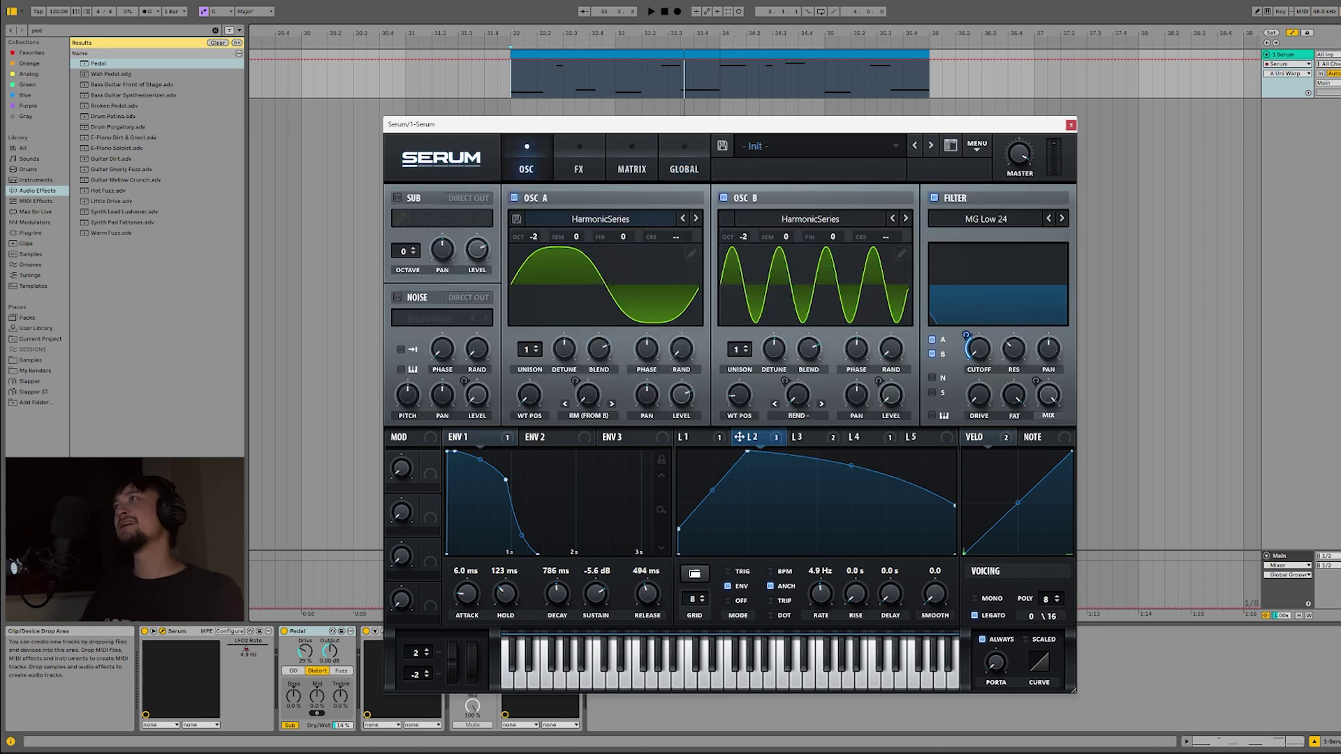
{"action": "key", "text": "space"}
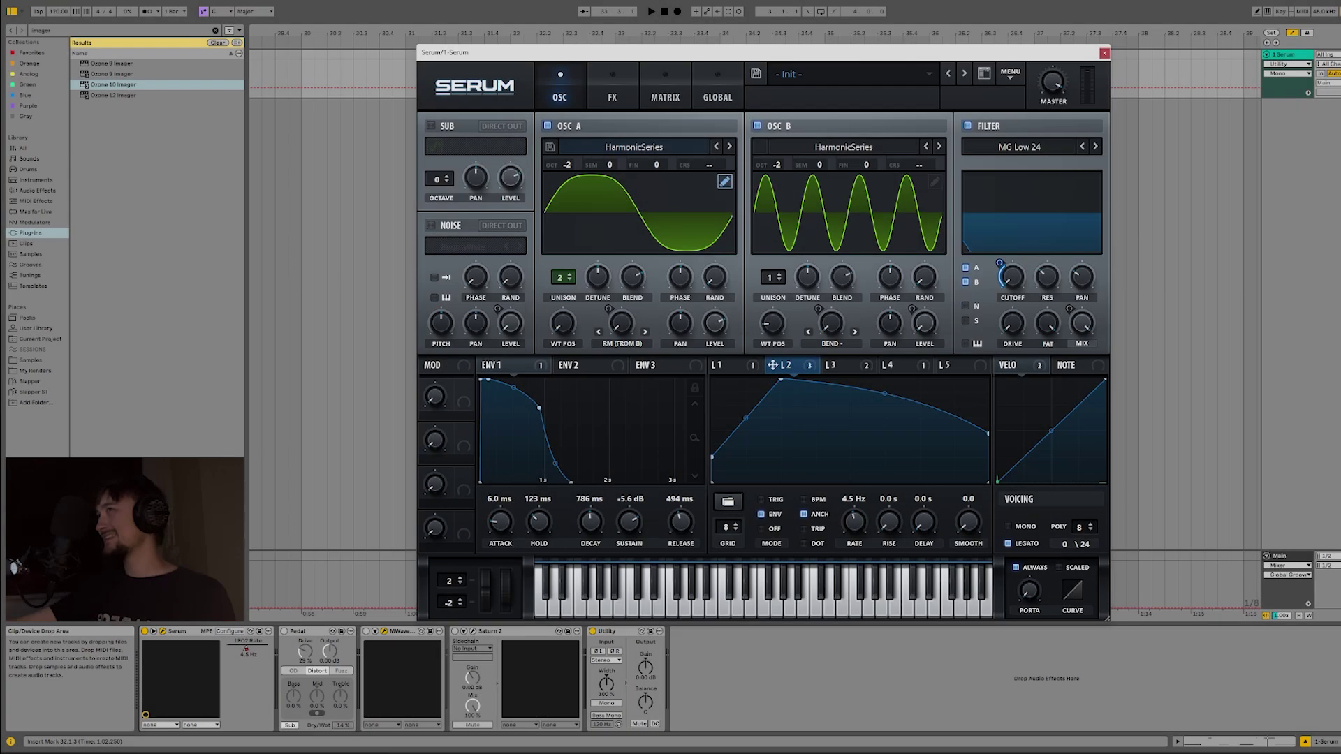
Step: Close the Serum editor, group Serum into an Instrument Rack, and duplicate its chain
{"action": "left_click", "coordinate": [1104, 53]}
{"action": "left_click", "coordinate": [179, 632]}
{"action": "key", "text": "ctrl+g"}
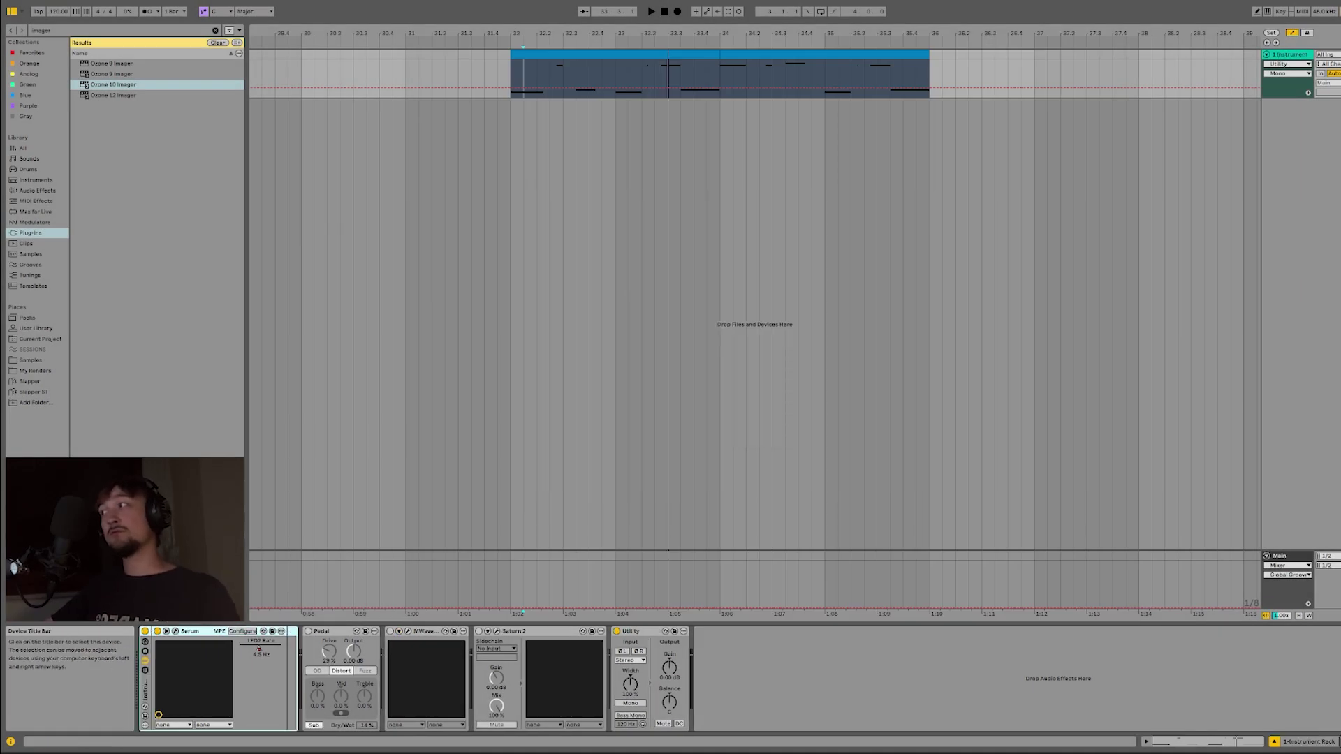
{"action": "left_click", "coordinate": [146, 670]}
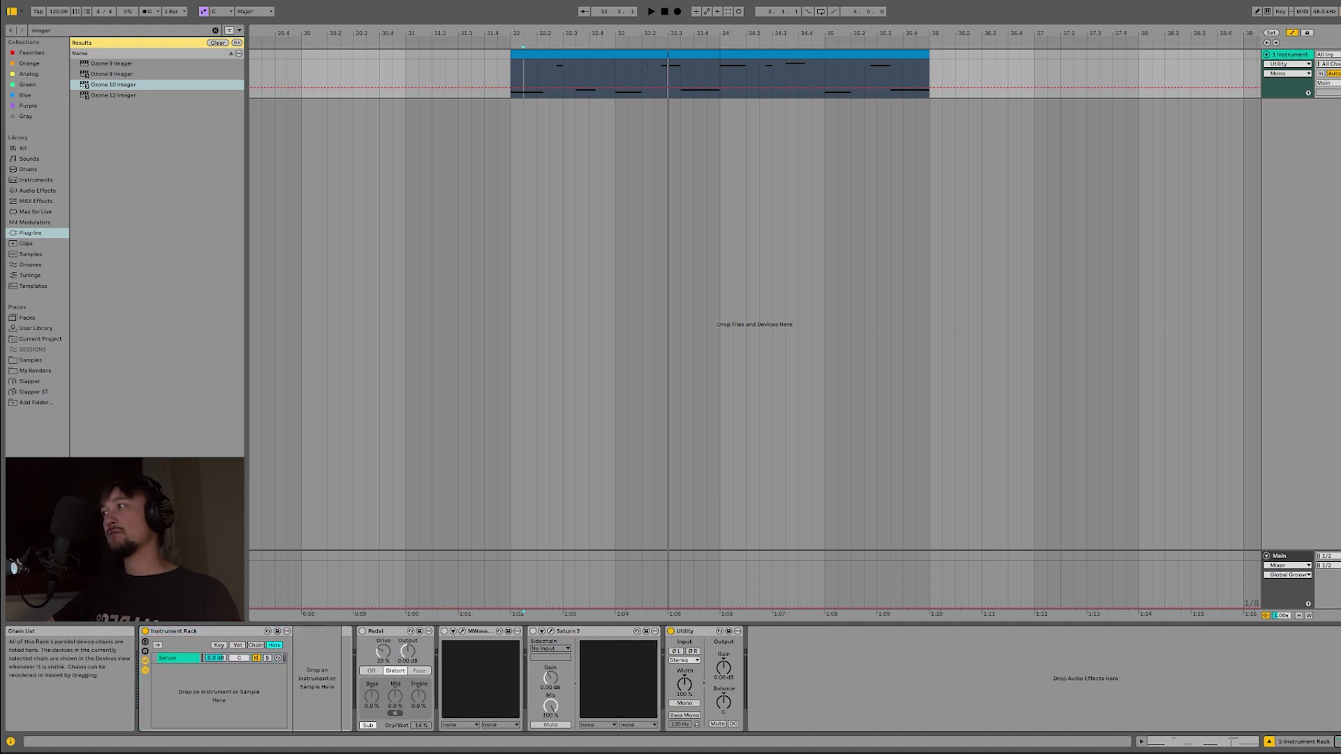
{"action": "key", "text": "ctrl+d"}
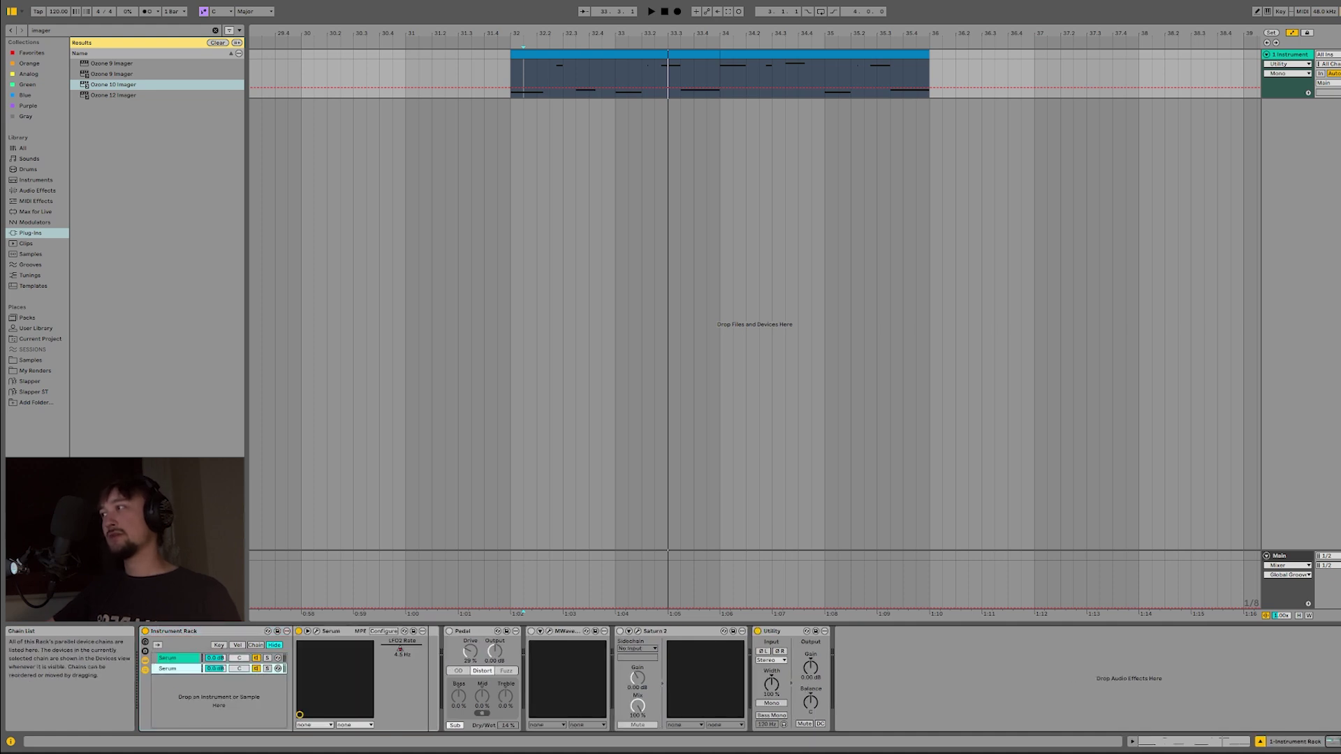
Step: Try to move the duplicated Serum chain onto a new track, and undo the move
{"action": "left_click_drag", "start_coordinate": [168, 668], "coordinate": [754, 324]}
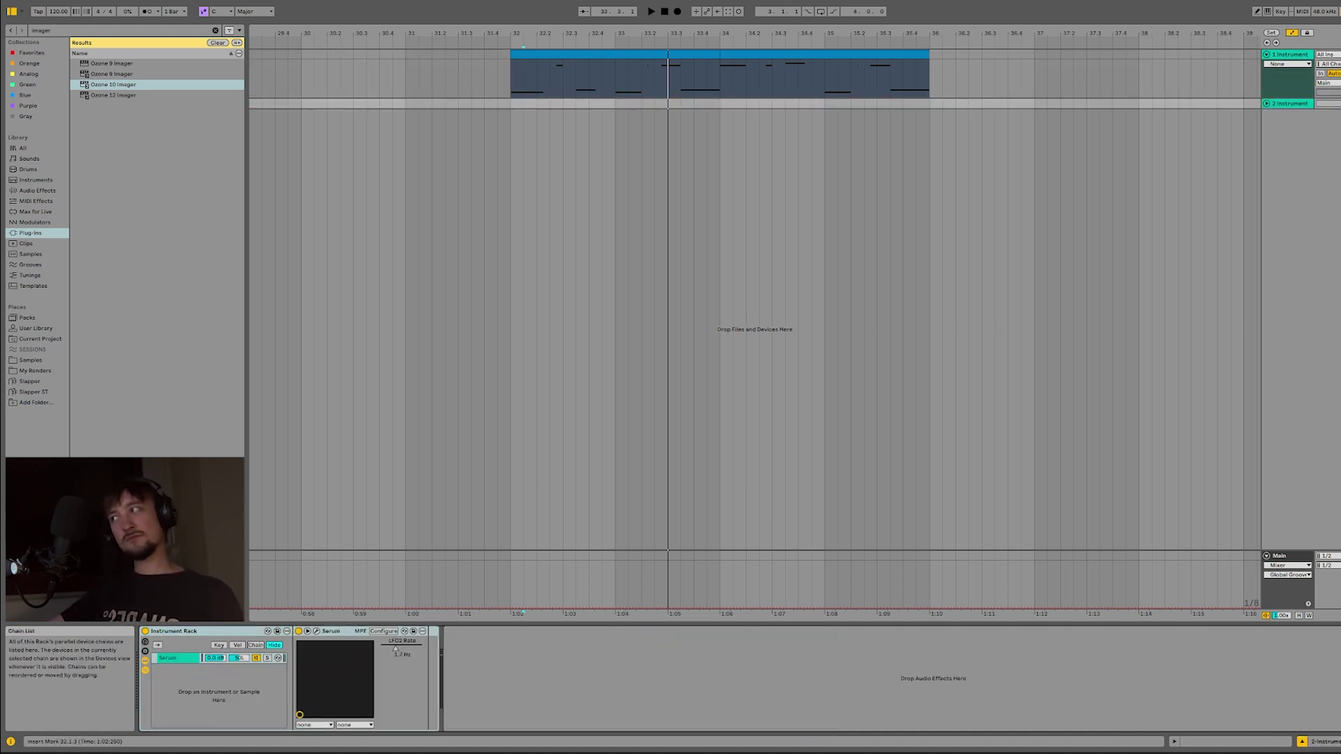
{"action": "key", "text": "ctrl+z"}
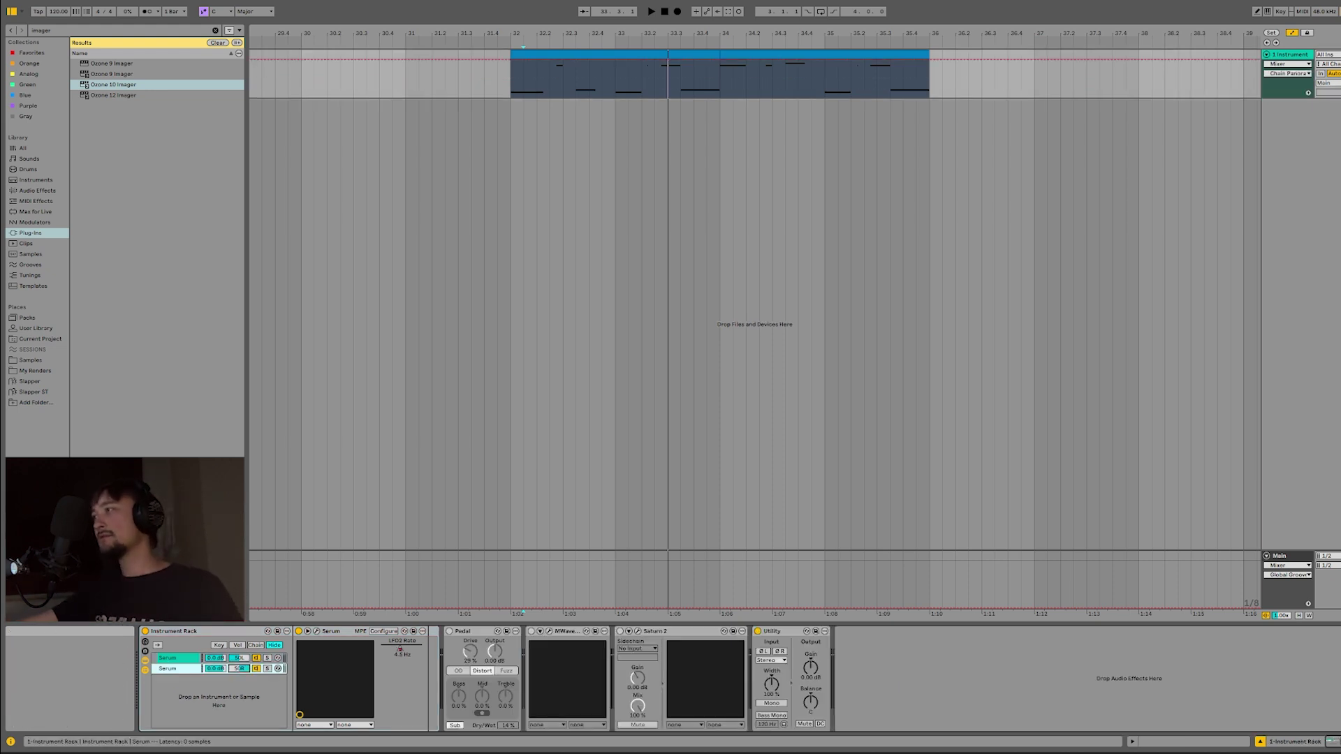
Step: Enlarge the duplicated chain's Serum editor, add the second harmonic to oscillator A's first wavetable frame, and play the clip
{"action": "key", "text": "ctrl+alt+p"}
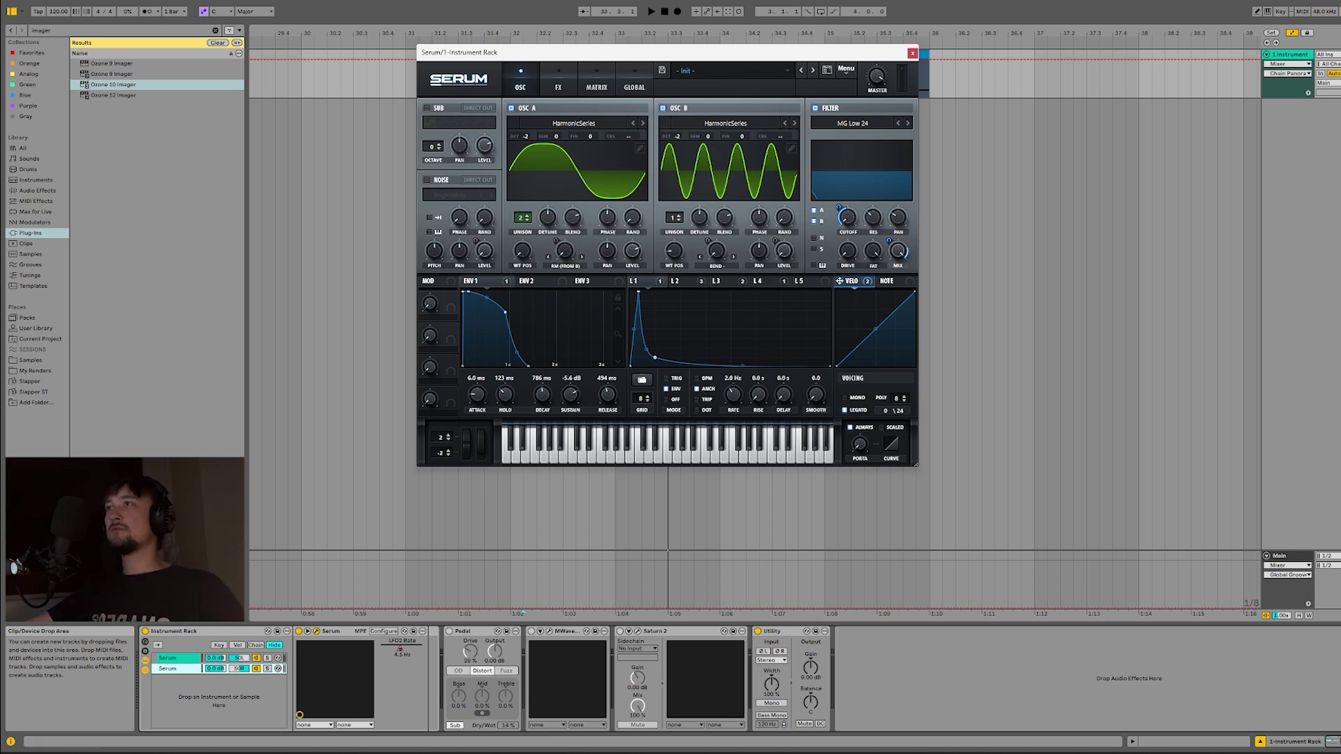
{"action": "left_click_drag", "start_coordinate": [917, 463], "coordinate": [1144, 648]}
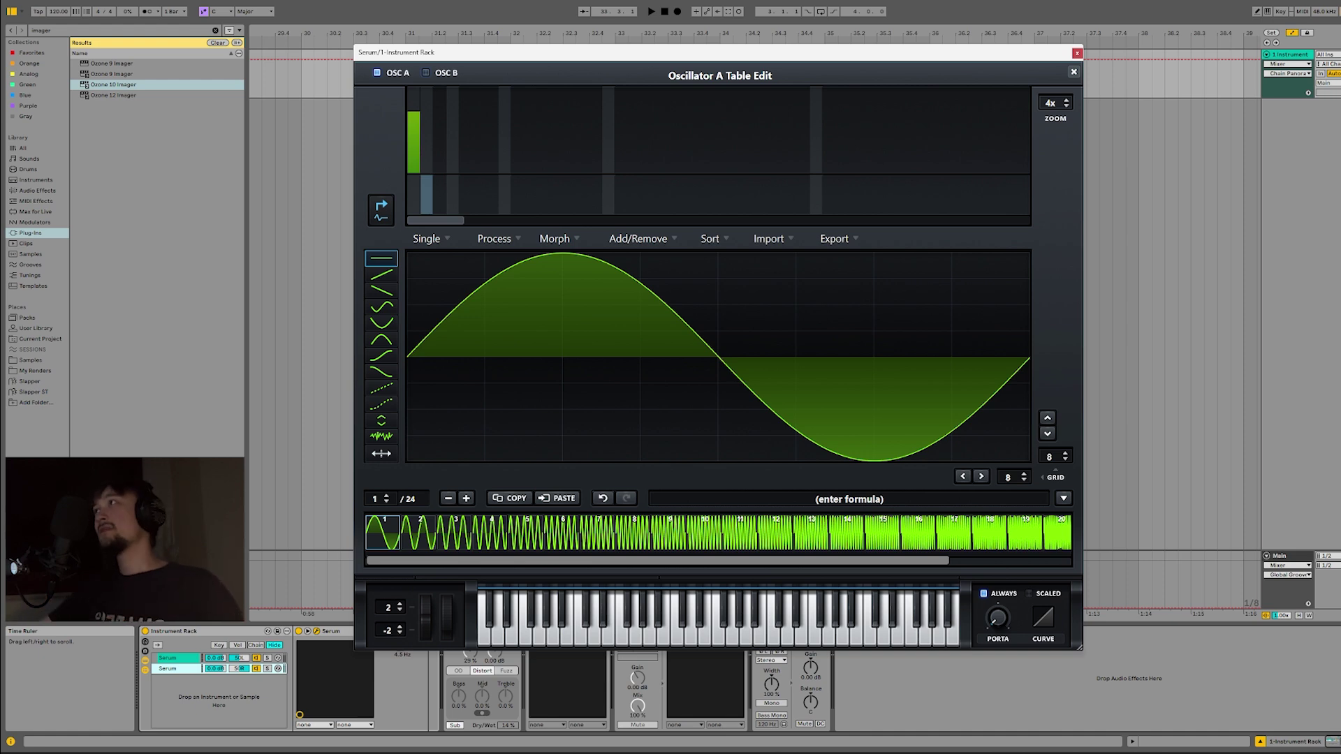
{"action": "key", "text": "space"}
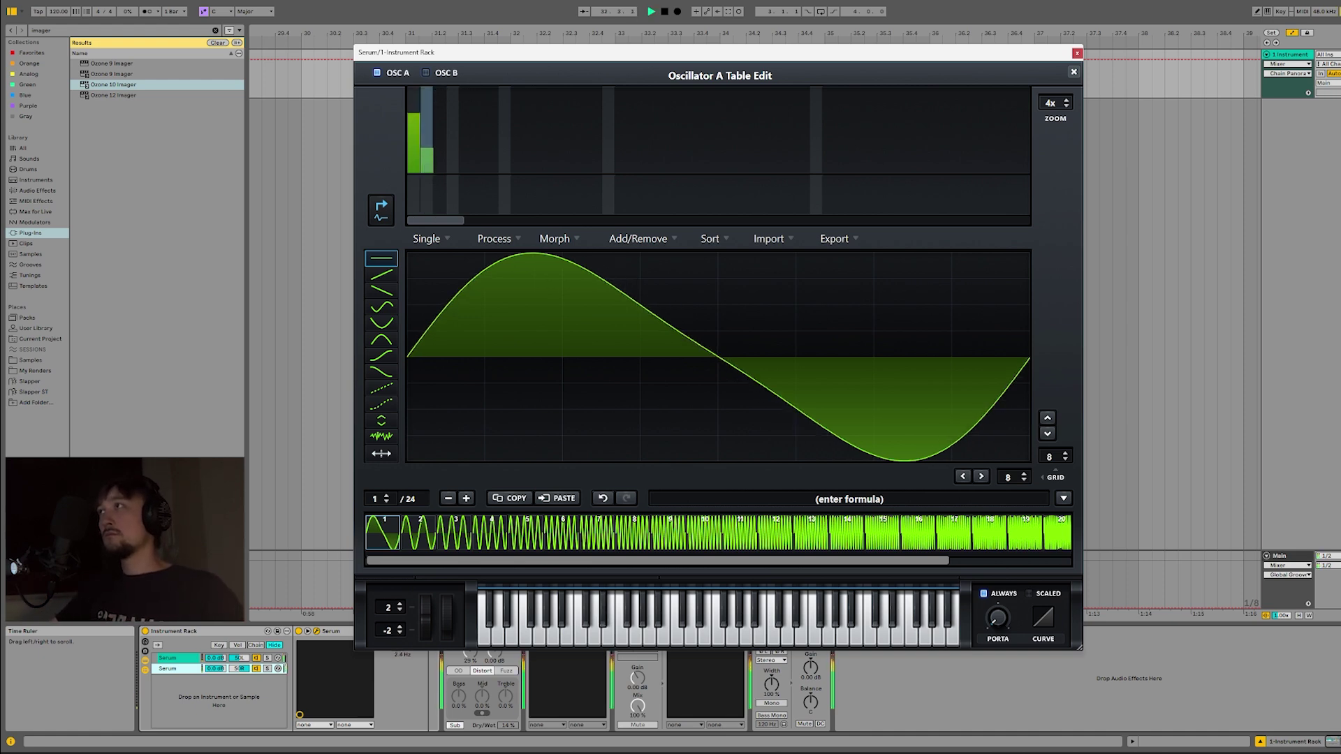
{"action": "key", "text": "ctrl+alt+p"}
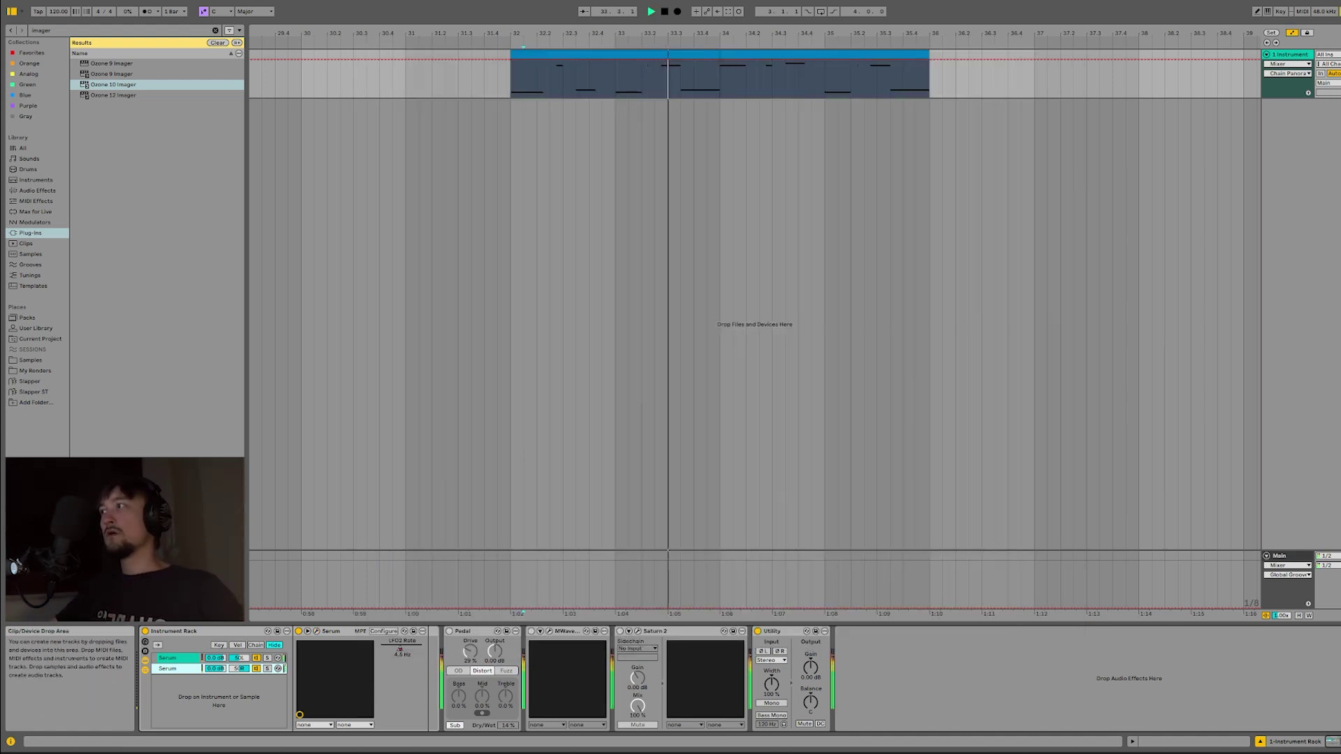
Step: Move LFO 2's peak to the middle of its curve and replay the bass with the Pedal distortion enabled
{"action": "key", "text": "ctrl+alt+p"}
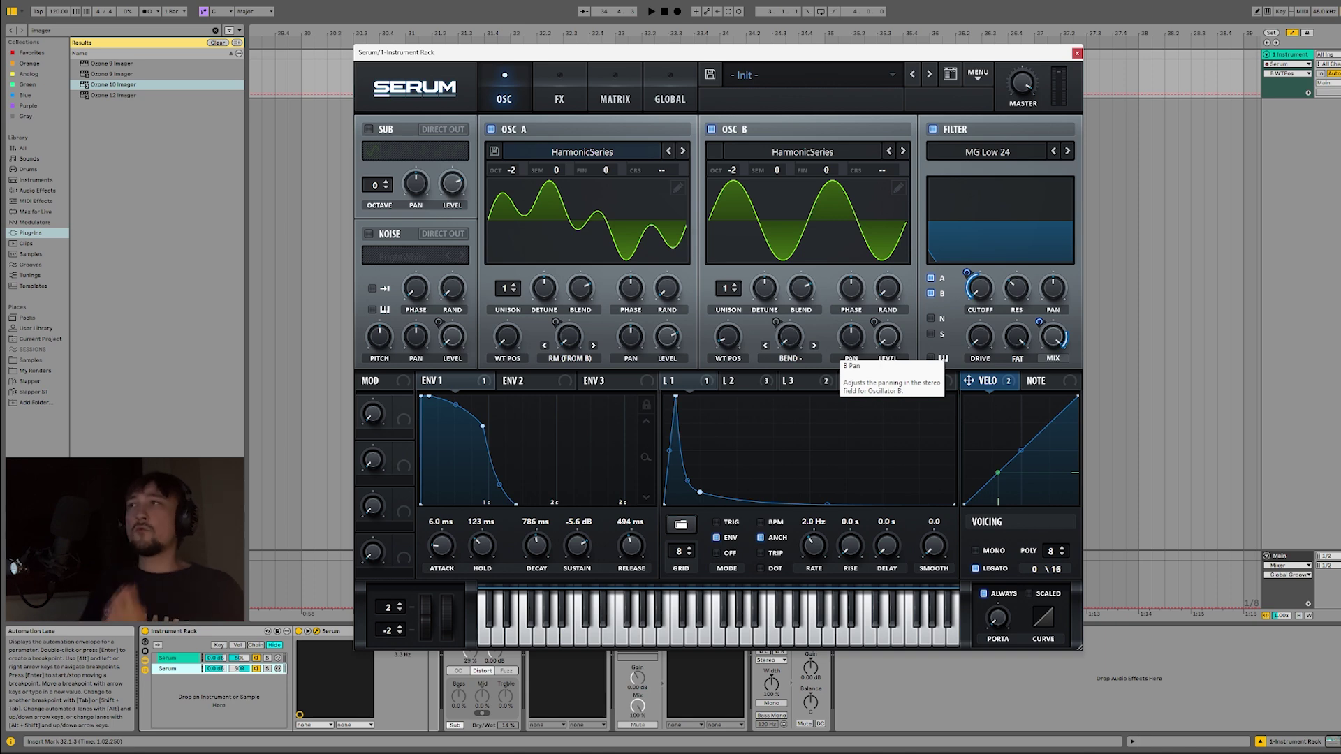
{"action": "left_click", "coordinate": [728, 381]}
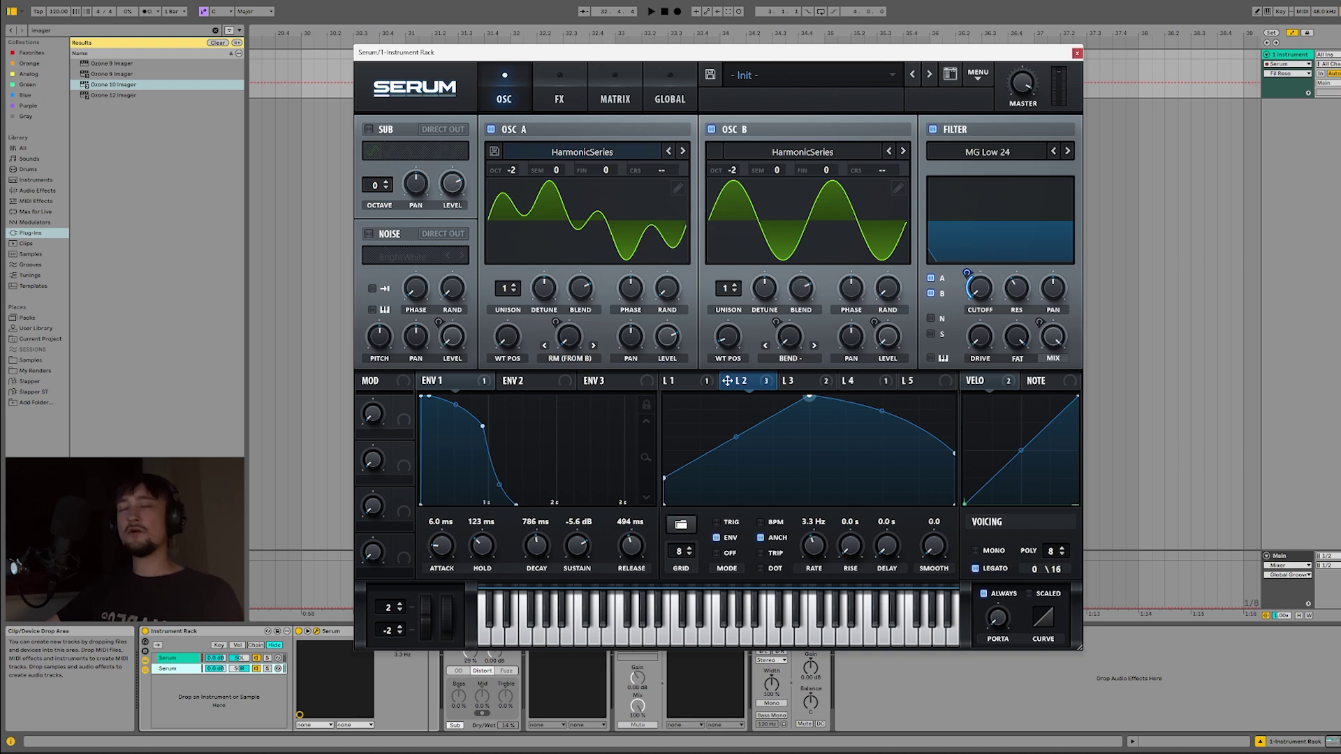
{"action": "key", "text": "space"}
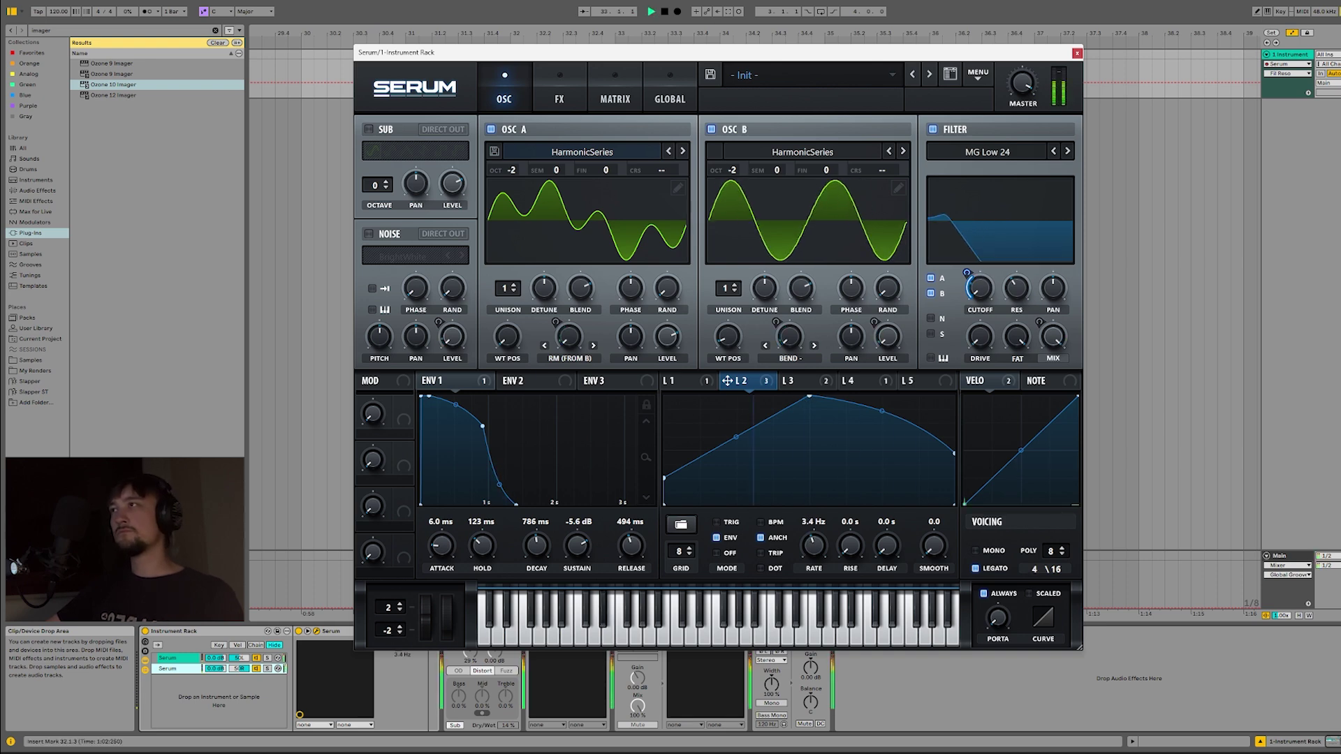
{"action": "key", "text": "ctrl+alt+p"}
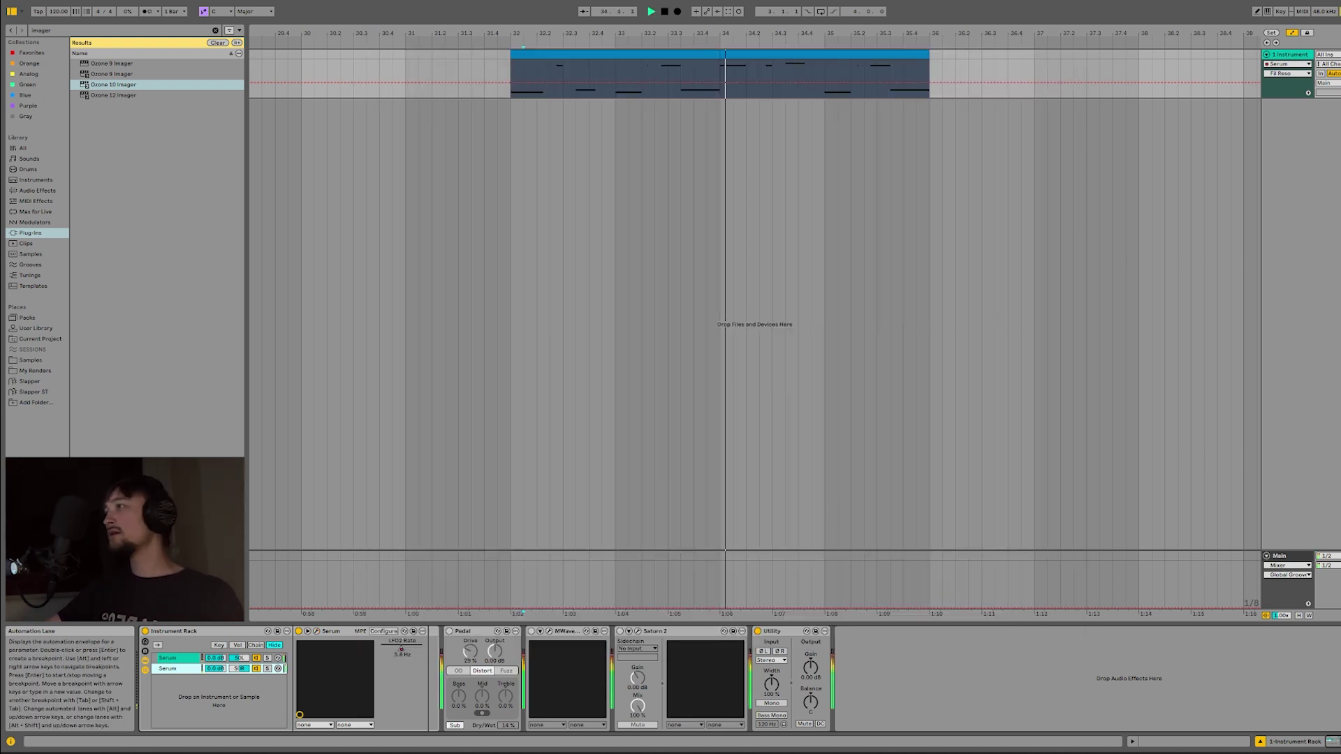
{"action": "key", "text": "space"}
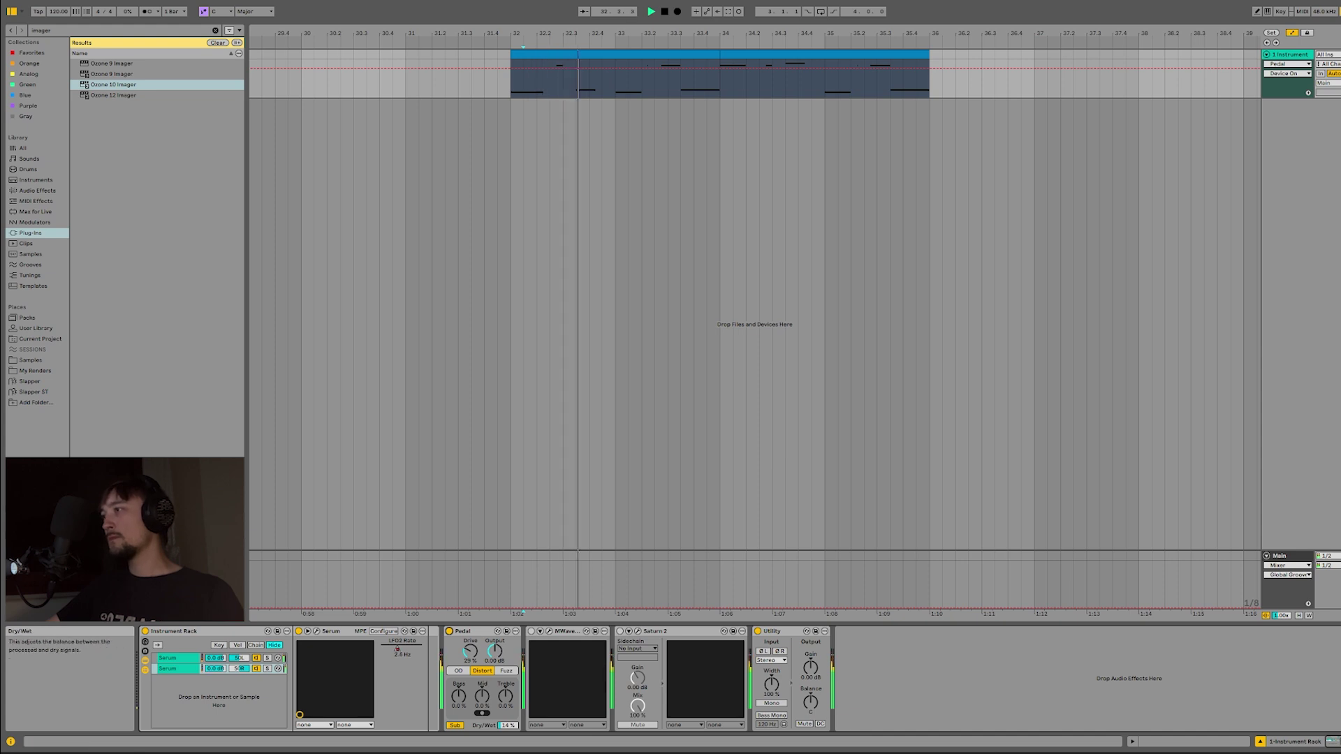
Step: Enable the MWaveFolder effect, switch Utility to Mono, and replay the bass after each change
{"action": "left_click", "coordinate": [530, 632]}
{"action": "key", "text": "space"}
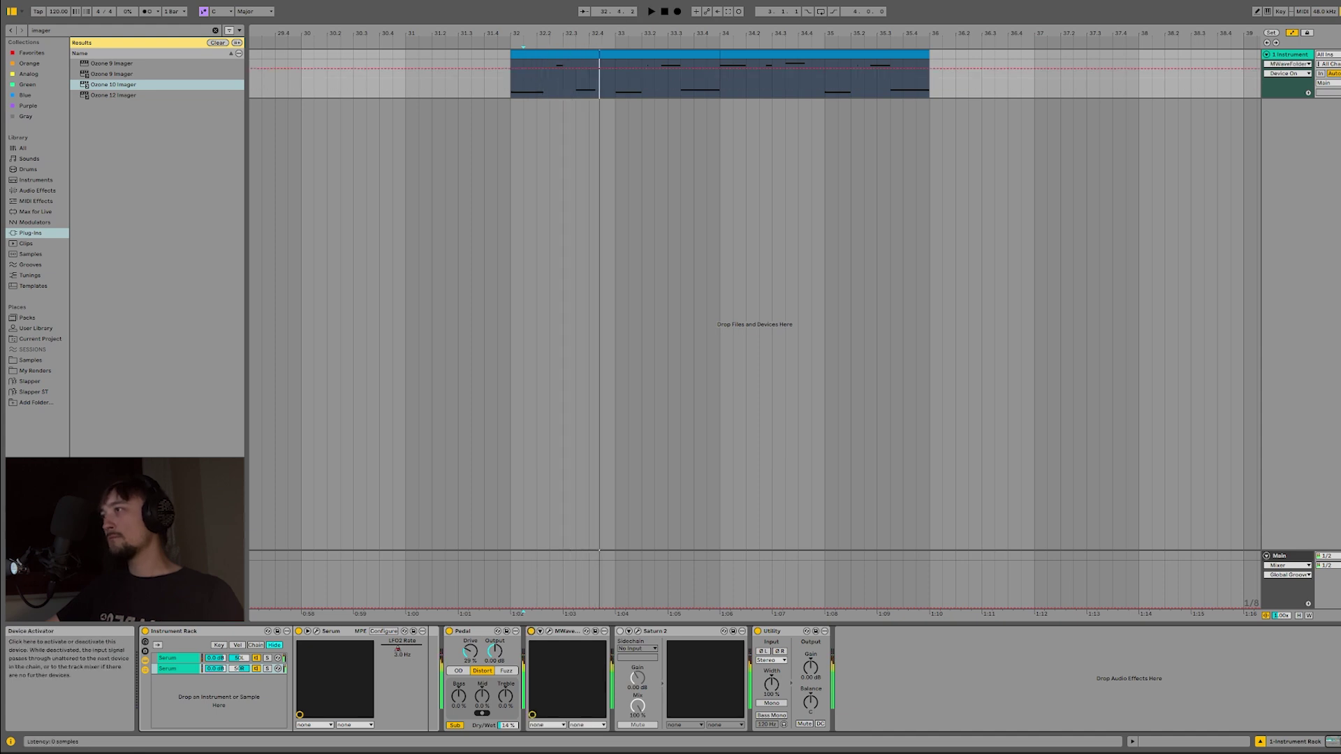
{"action": "key", "text": "space"}
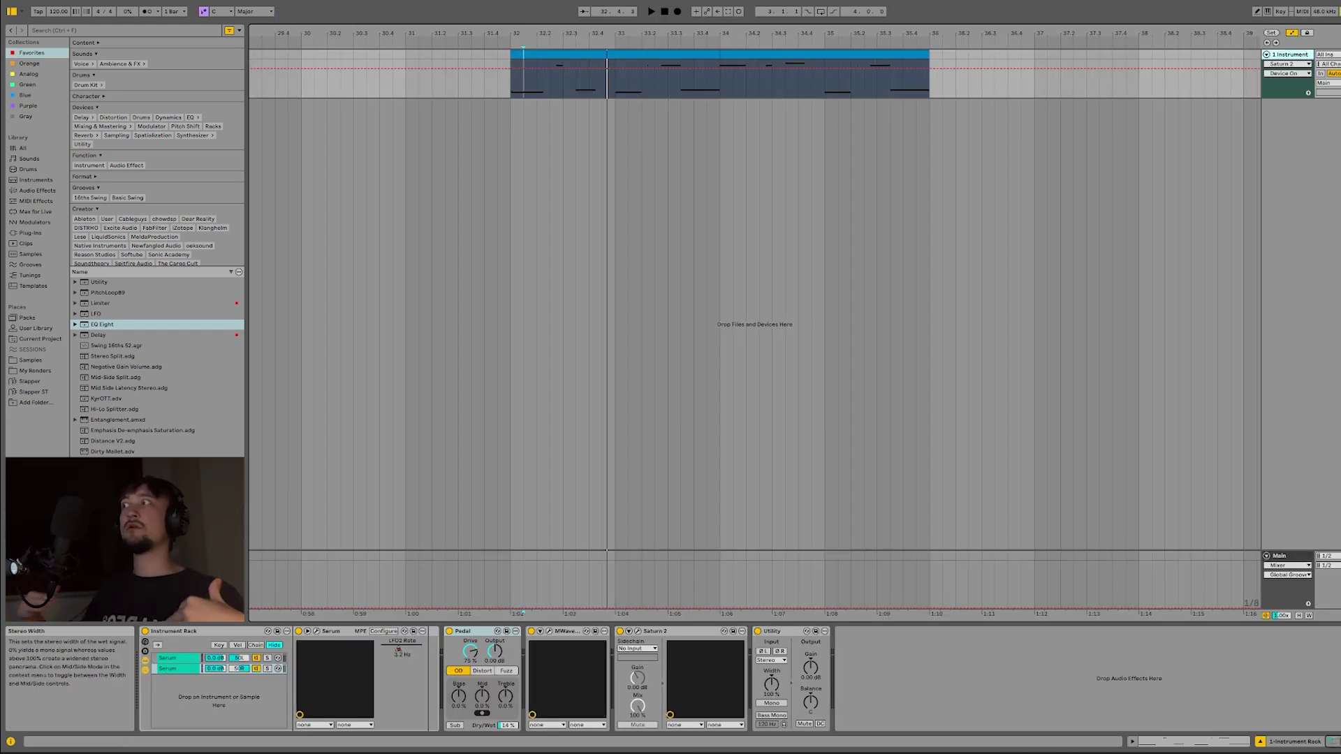
{"action": "left_click", "coordinate": [772, 703]}
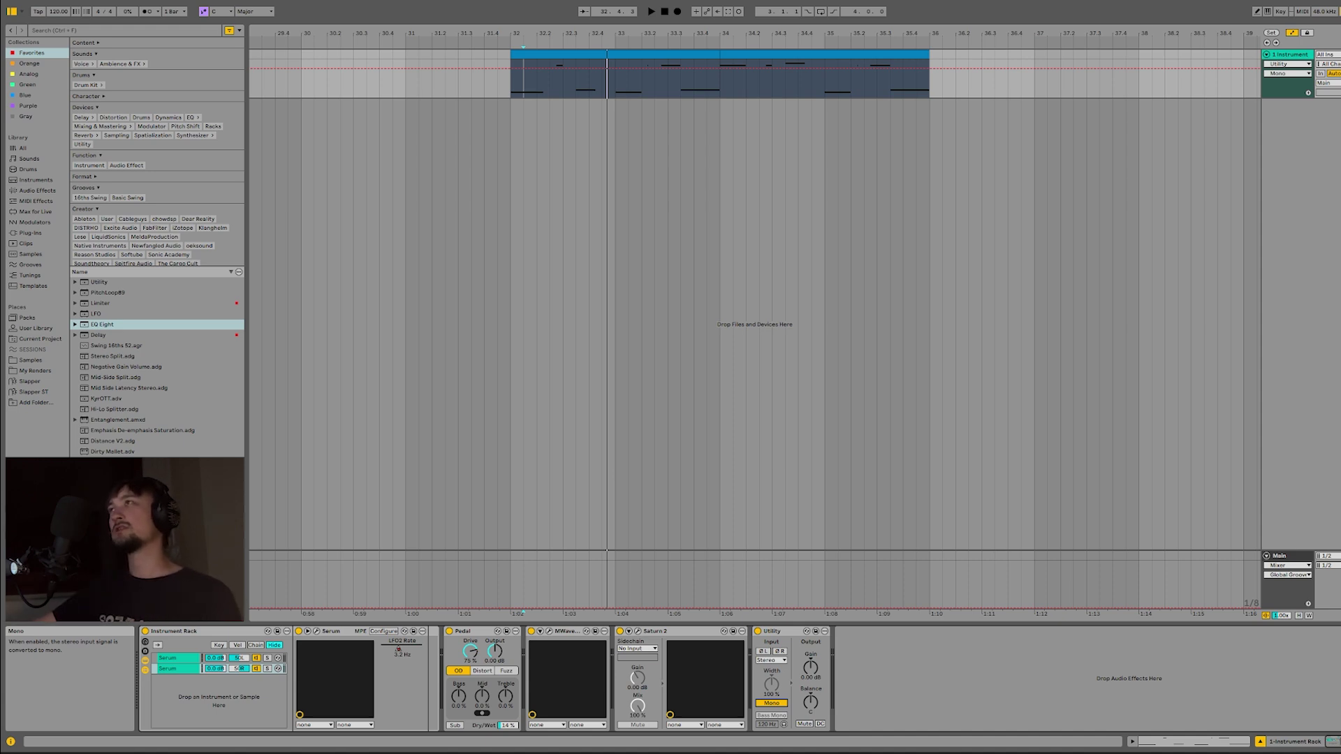
{"action": "key", "text": "space"}
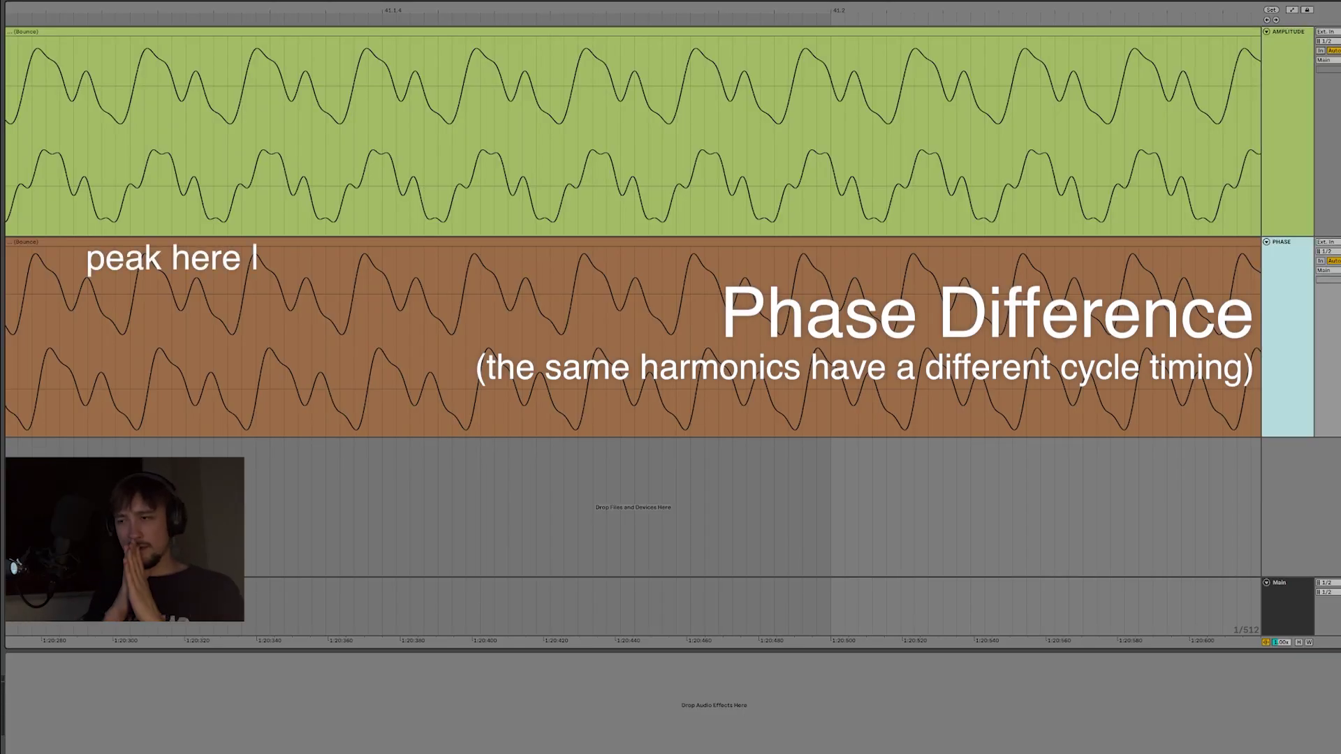
Step: Alternate between the AMPLITUDE and PHASE tracks to compare how their two channels' waveforms differ
{"action": "key", "text": "Up"}
{"action": "left_click", "coordinate": [1302, 362]}
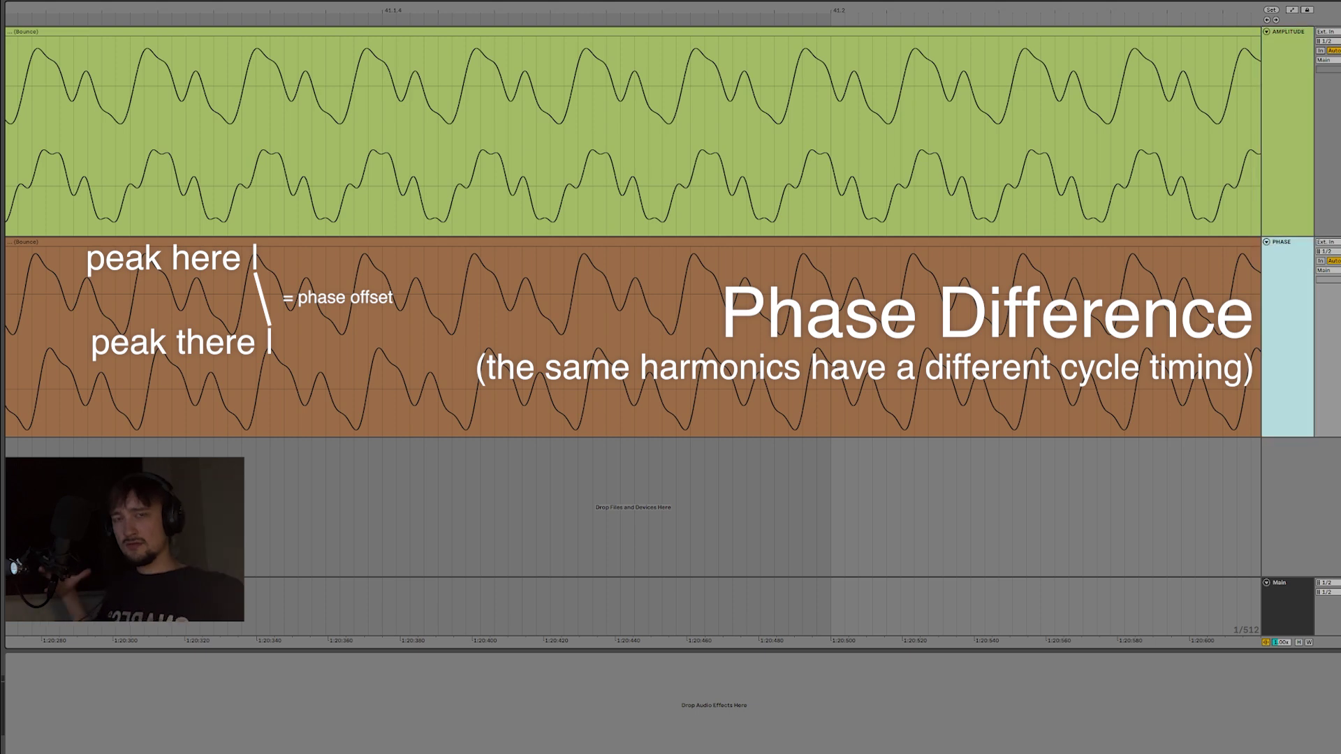
{"action": "key", "text": "Up"}
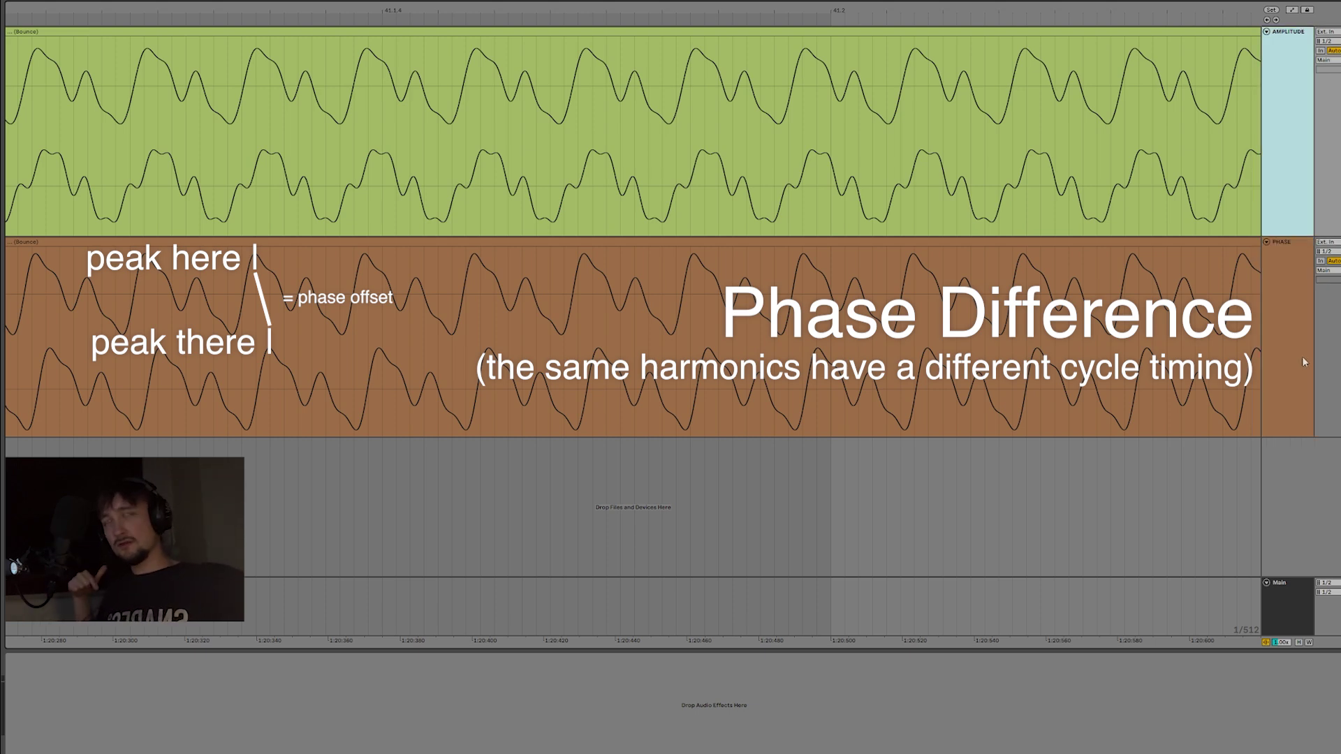
{"action": "left_click", "coordinate": [1302, 362]}
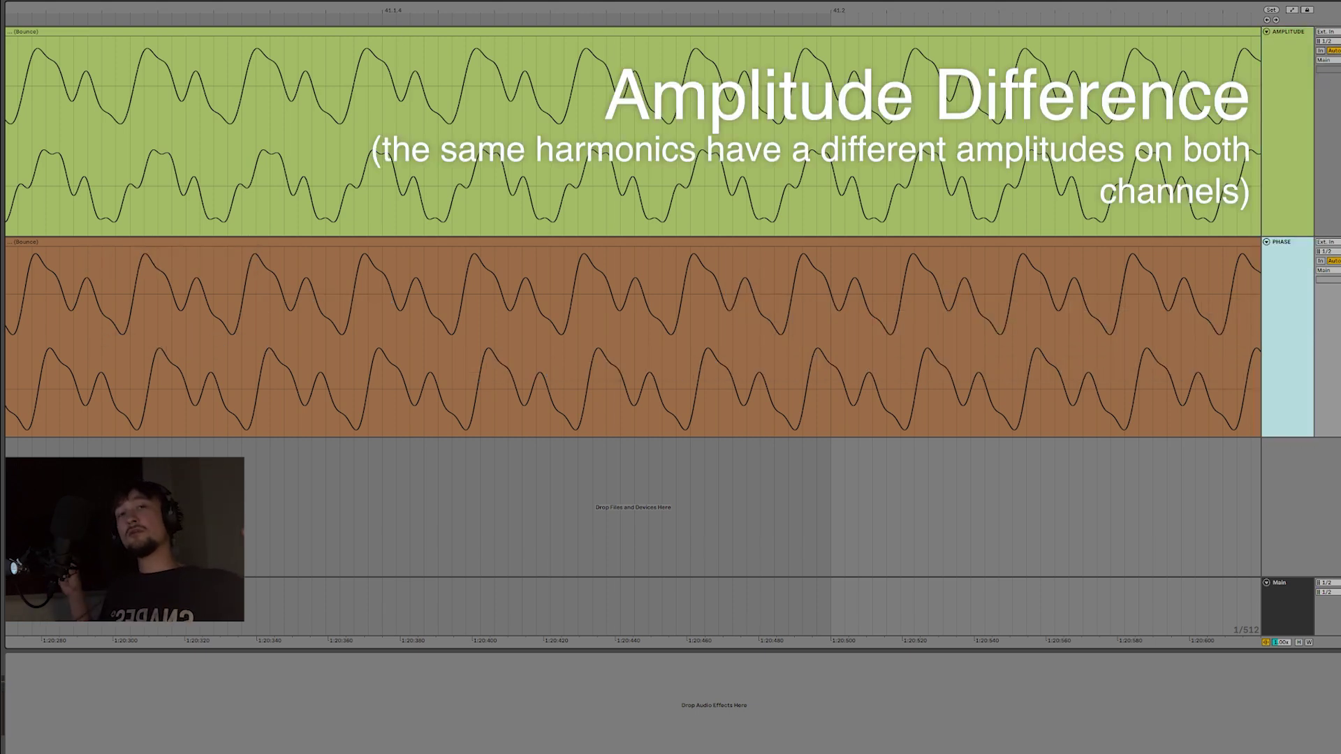
{"action": "key", "text": "Up"}
{"action": "left_click", "coordinate": [1302, 356]}
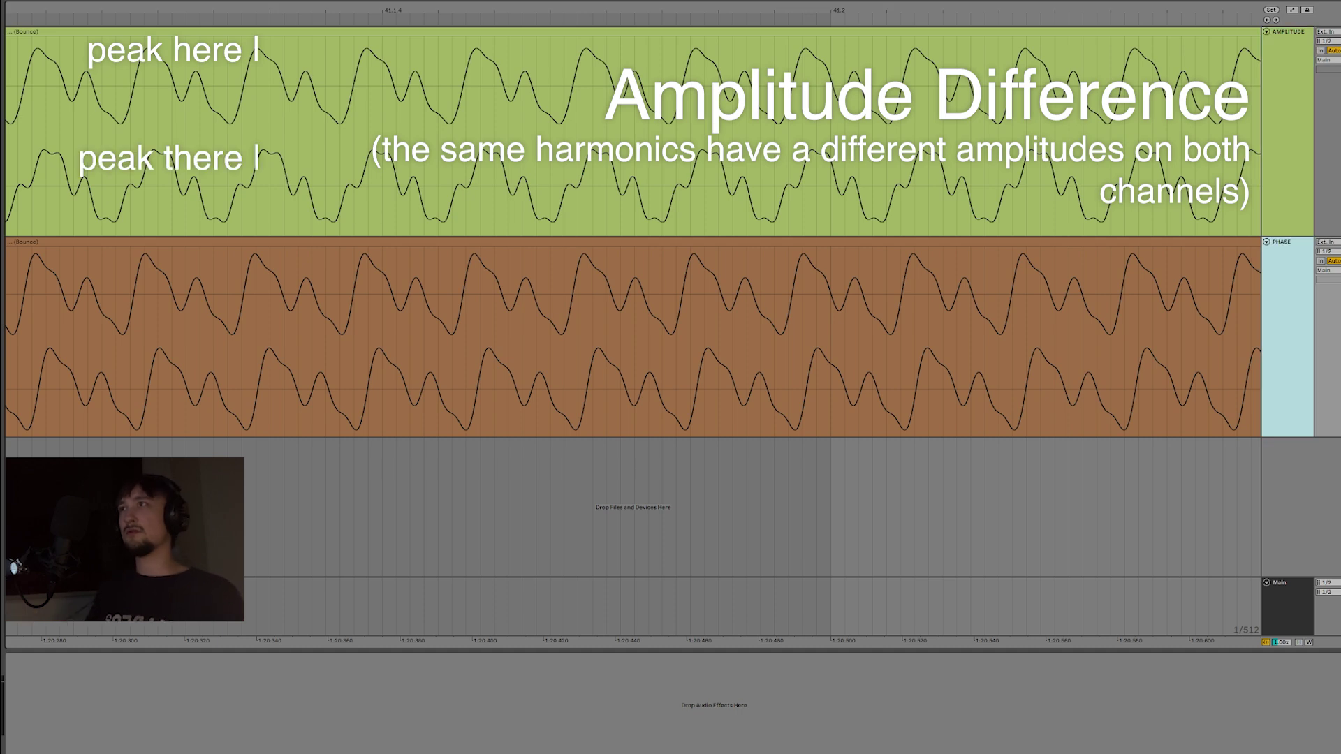
{"action": "key", "text": "Up"}
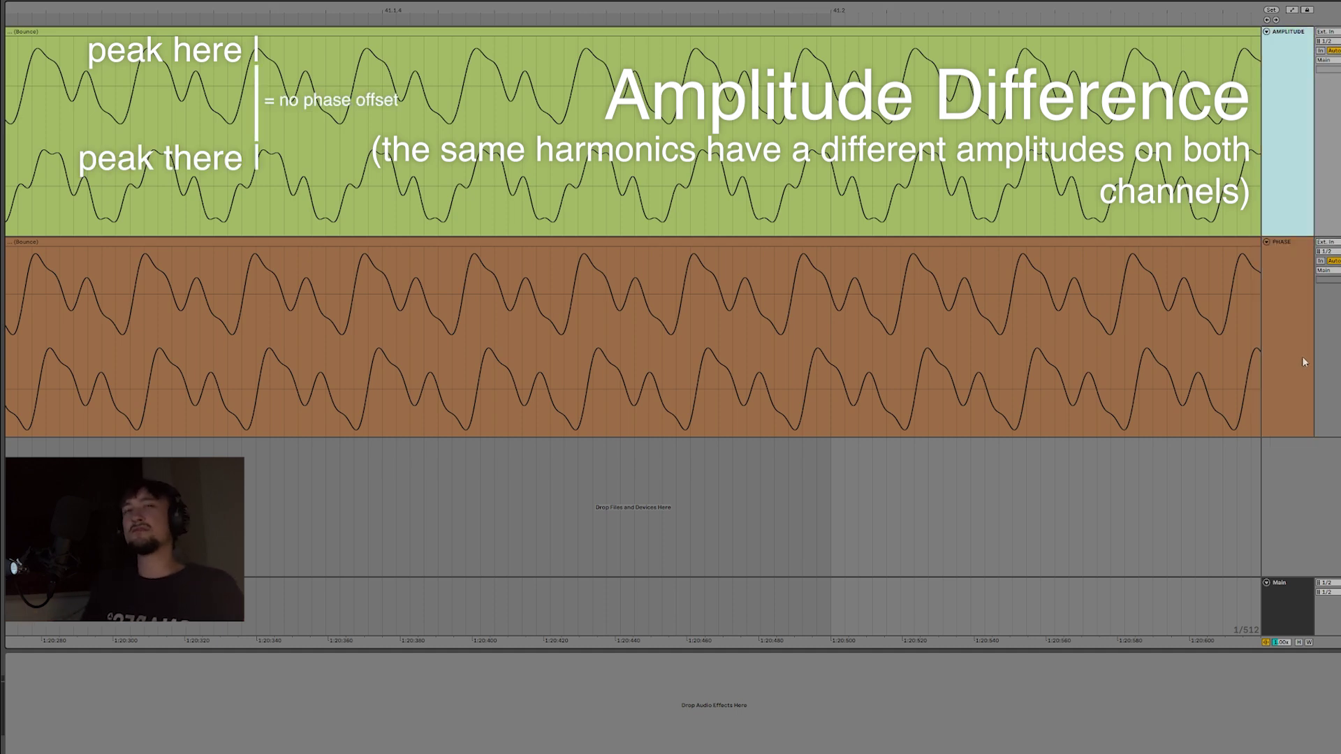
{"action": "key", "text": "Down"}
{"action": "key", "text": "Up"}
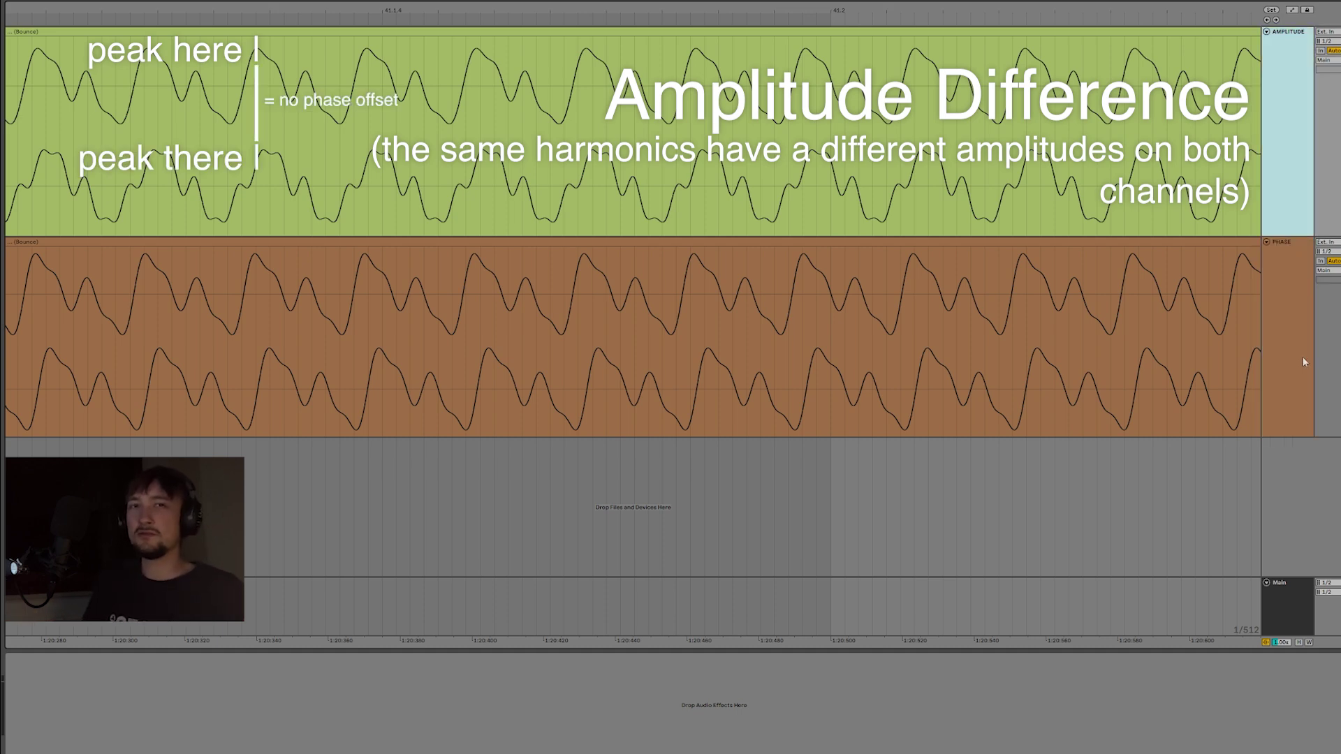
{"action": "key", "text": "Down"}
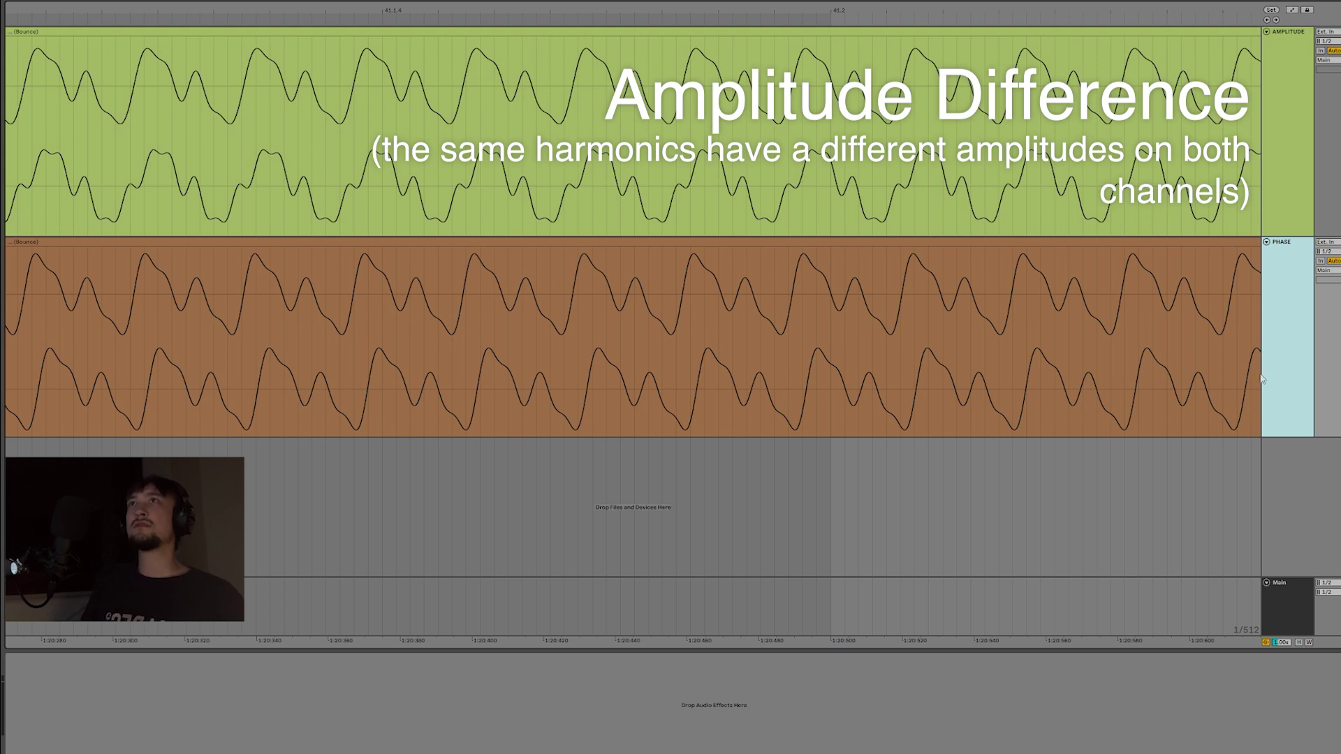
{"action": "key", "text": "Up"}
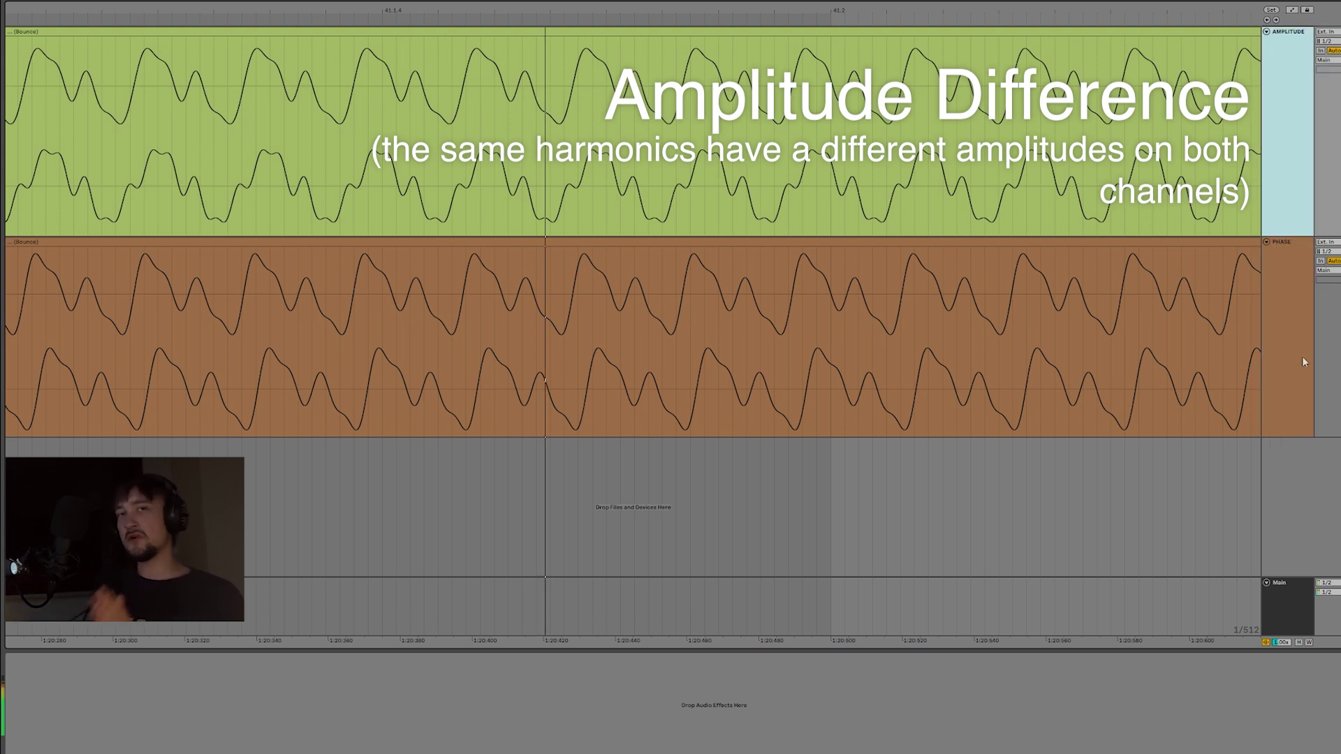
{"action": "key", "text": "Down"}
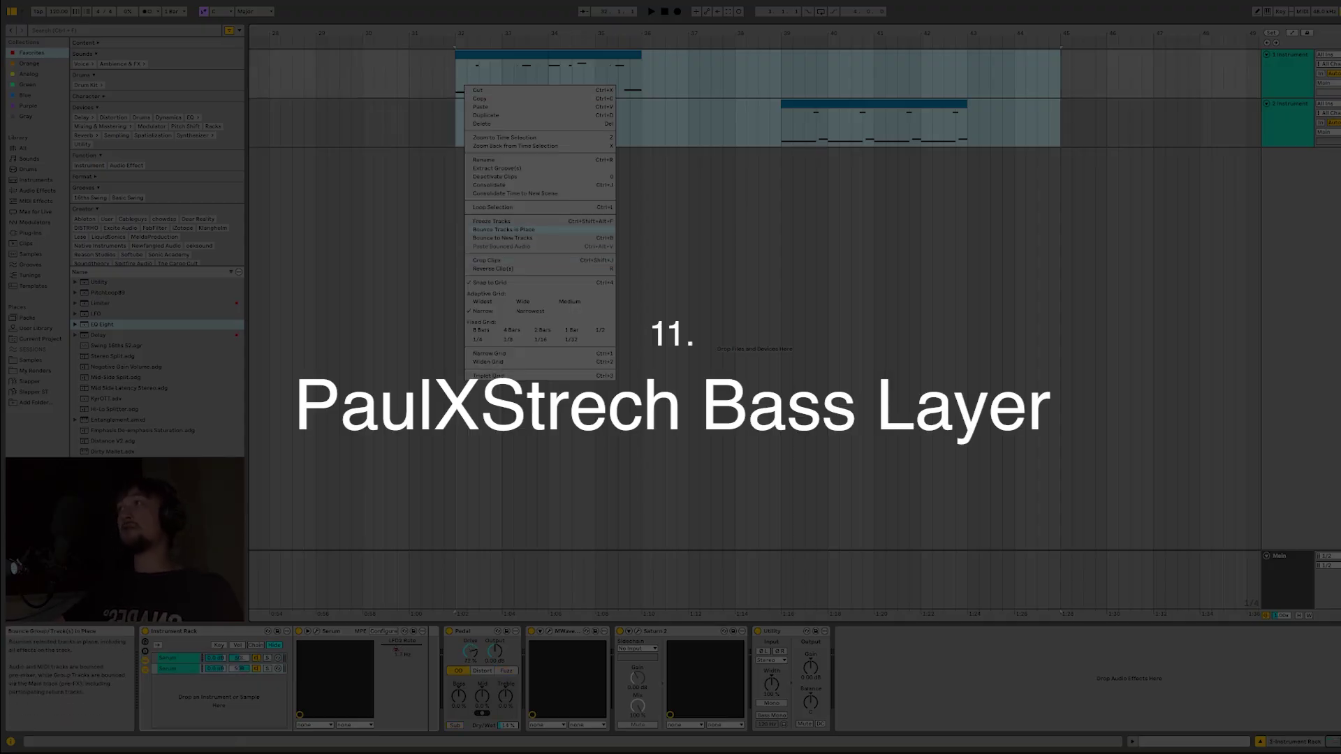
Step: Bounce the selected instrument clips to new tracks and load PaulXStretch on a new audio track
{"action": "left_click", "coordinate": [503, 229]}
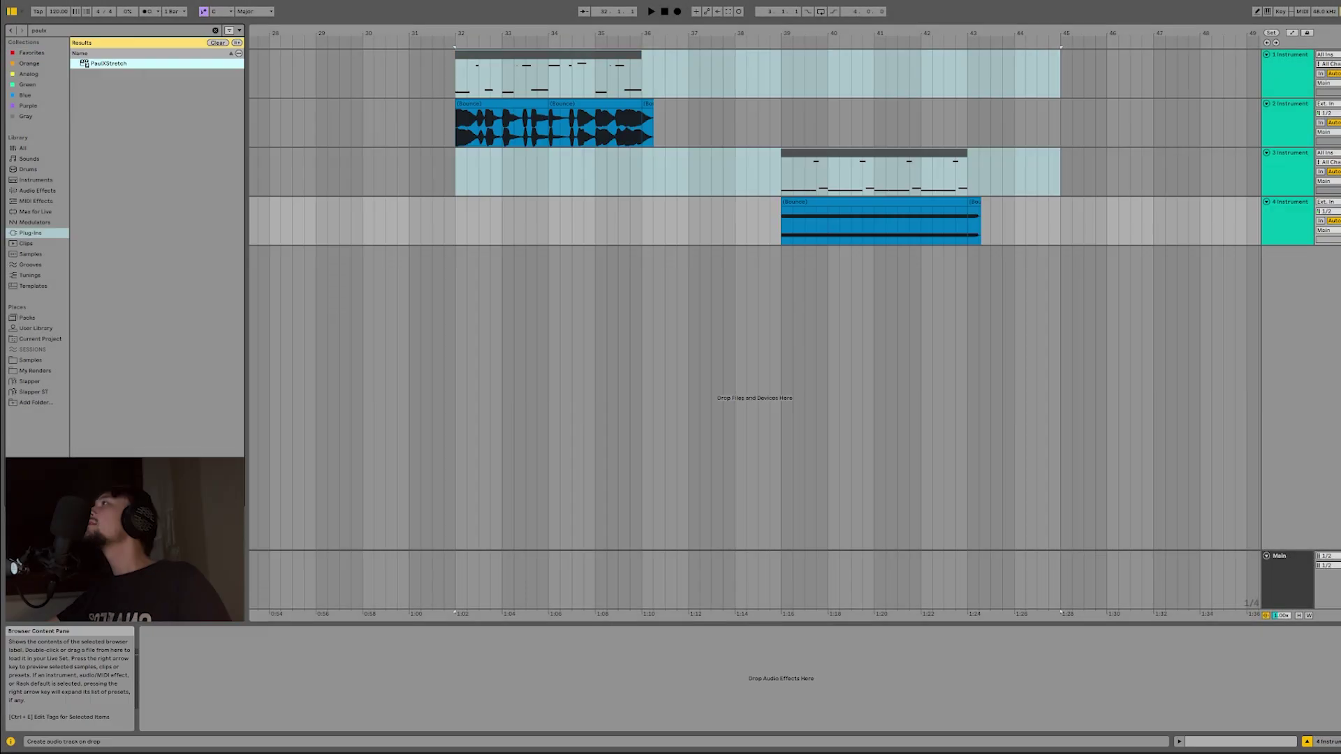
{"action": "left_click_drag", "start_coordinate": [629, 335], "coordinate": [628, 336]}
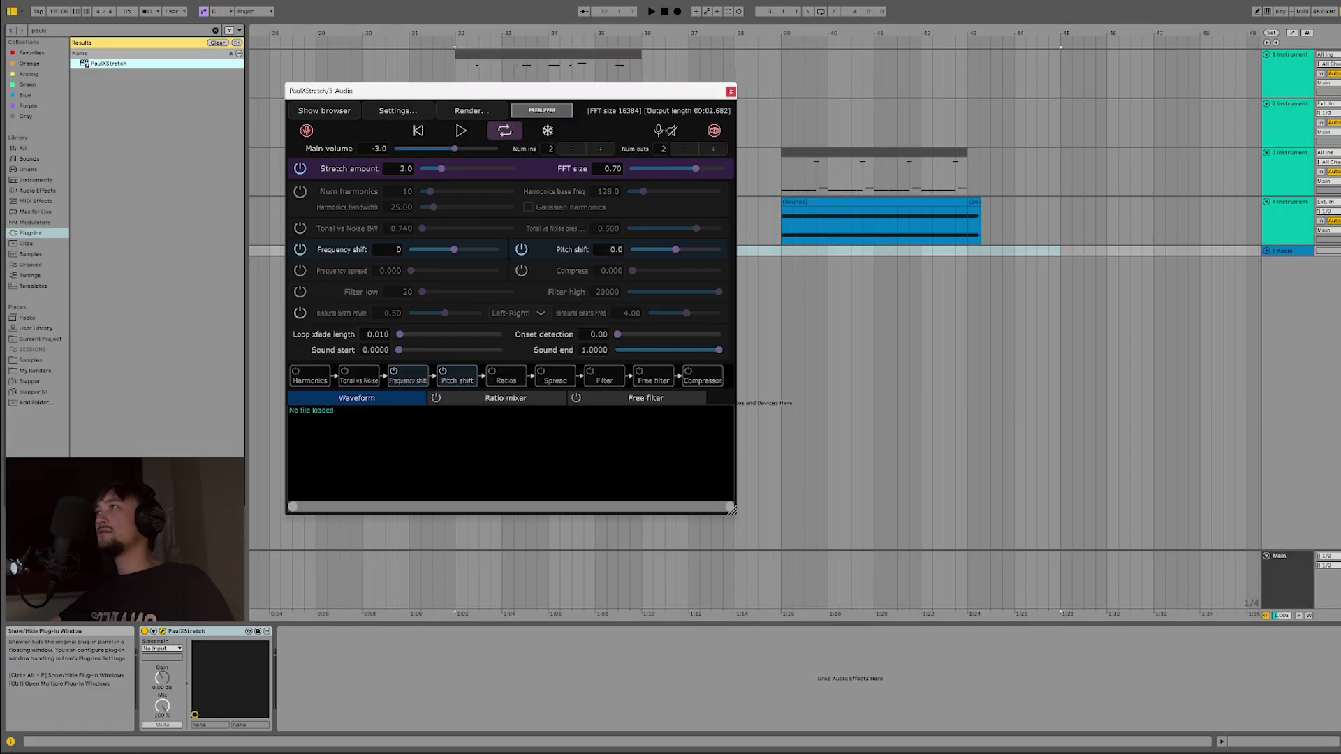
Step: Load the first bounced bass clip into PaulXStretch and preview it with a stretch amount of 2.0
{"action": "left_click_drag", "start_coordinate": [475, 91], "coordinate": [745, 200]}
{"action": "left_click_drag", "start_coordinate": [503, 124], "coordinate": [768, 559]}
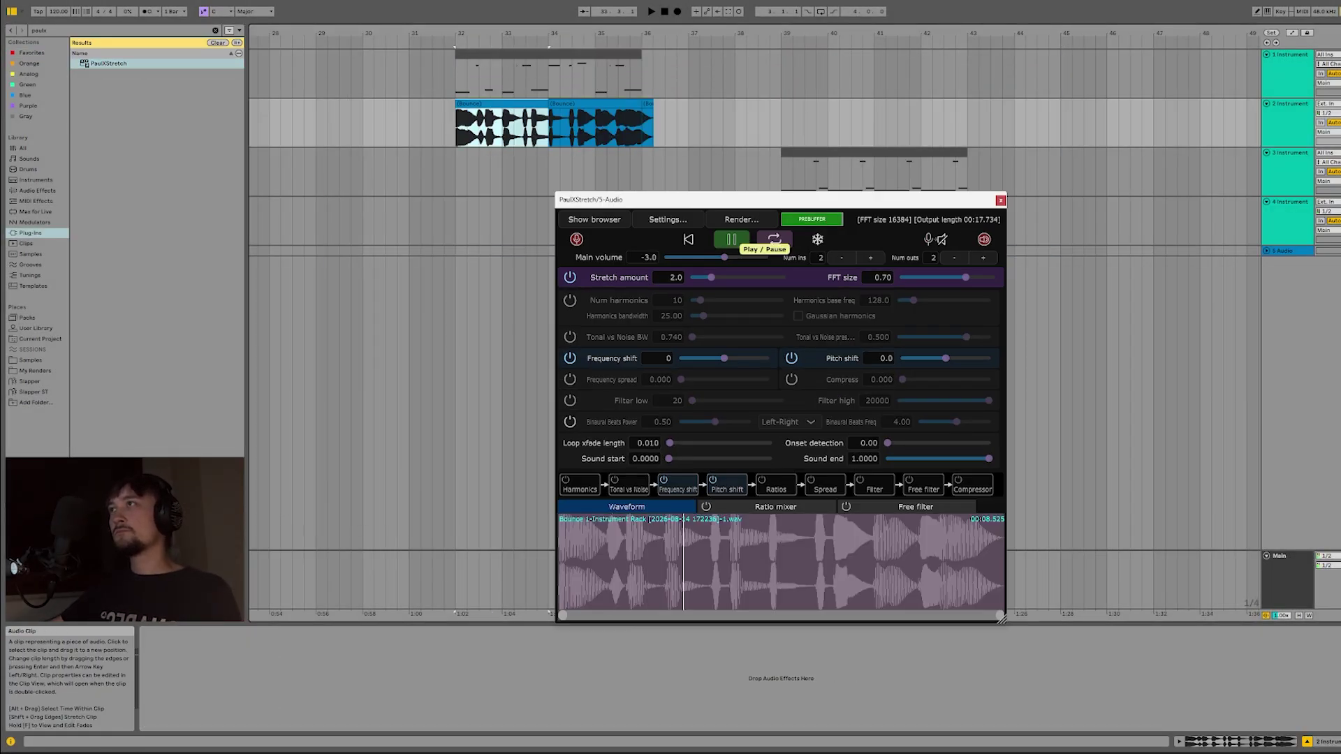
{"action": "left_click", "coordinate": [731, 239]}
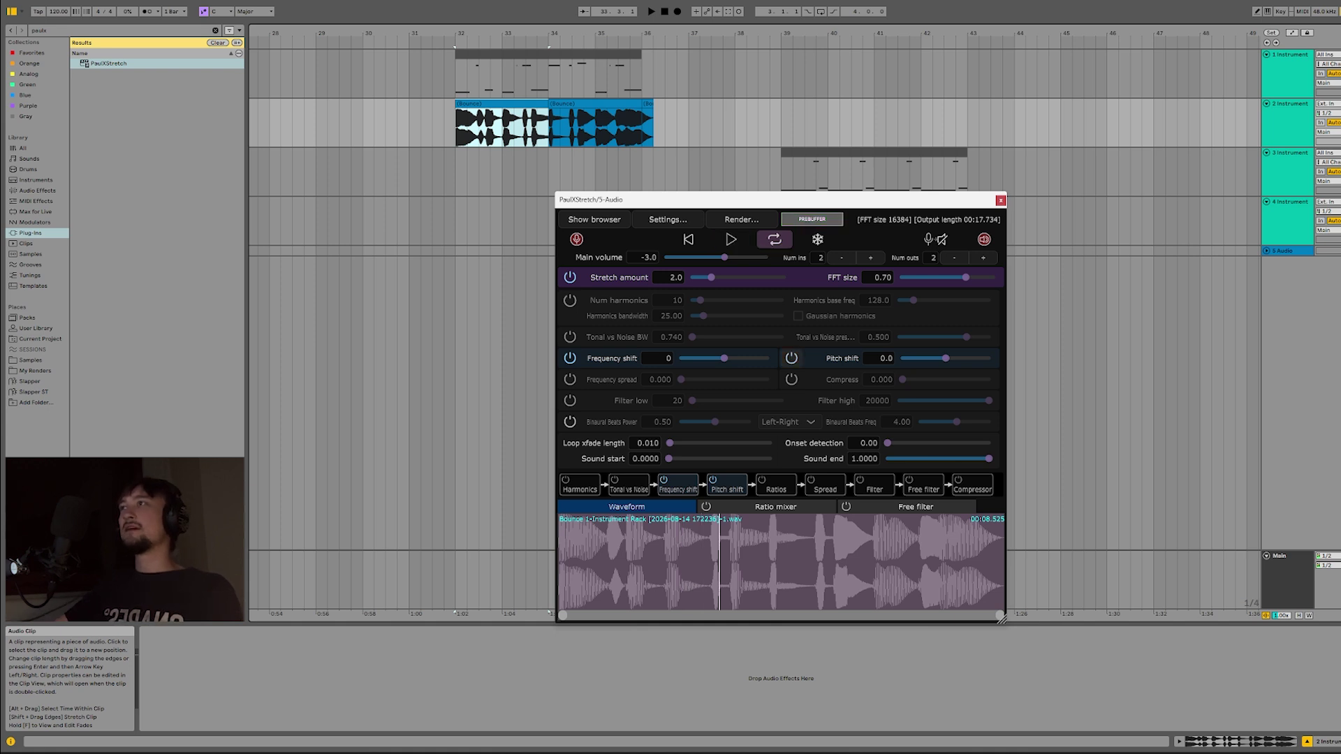
Step: Preview the stretched bass in PaulXStretch with Frequency shift and Pitch shift turned off
{"action": "left_click_drag", "start_coordinate": [698, 199], "coordinate": [454, 132]}
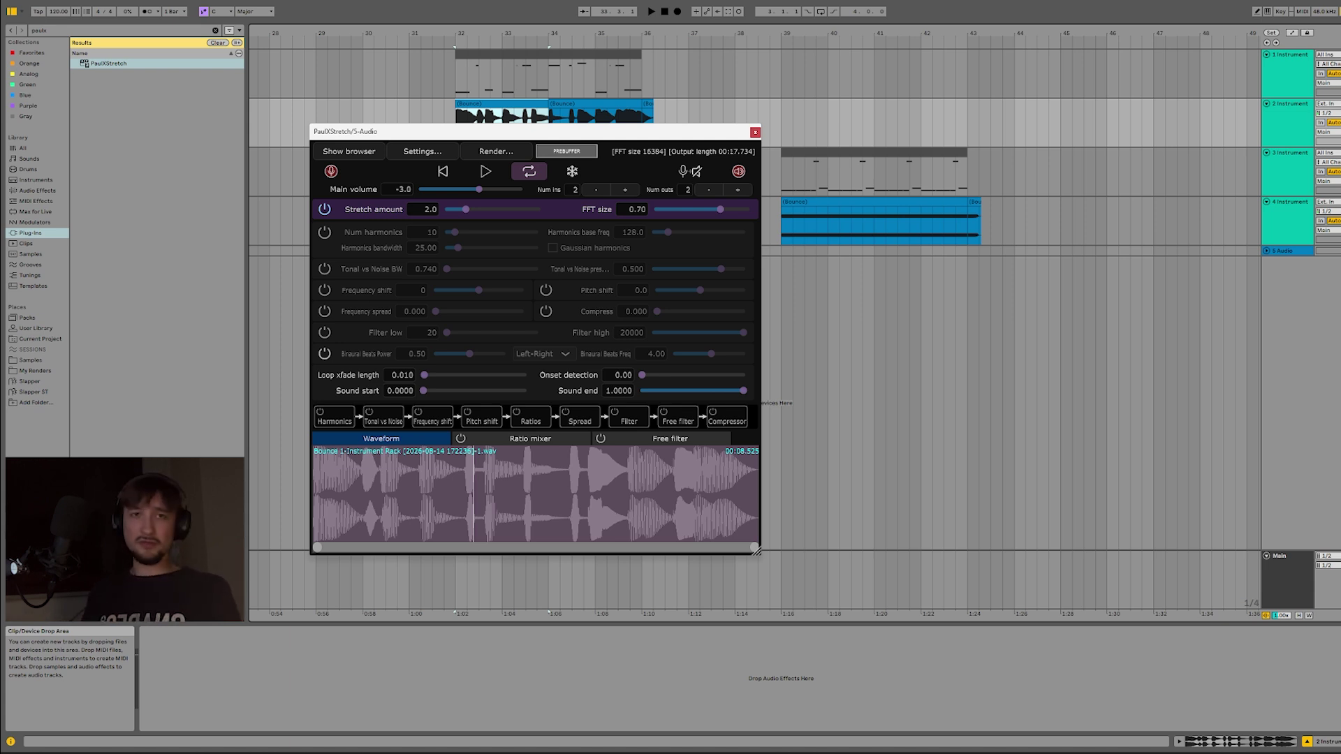
{"action": "left_click", "coordinate": [485, 171]}
{"action": "left_click", "coordinate": [485, 172]}
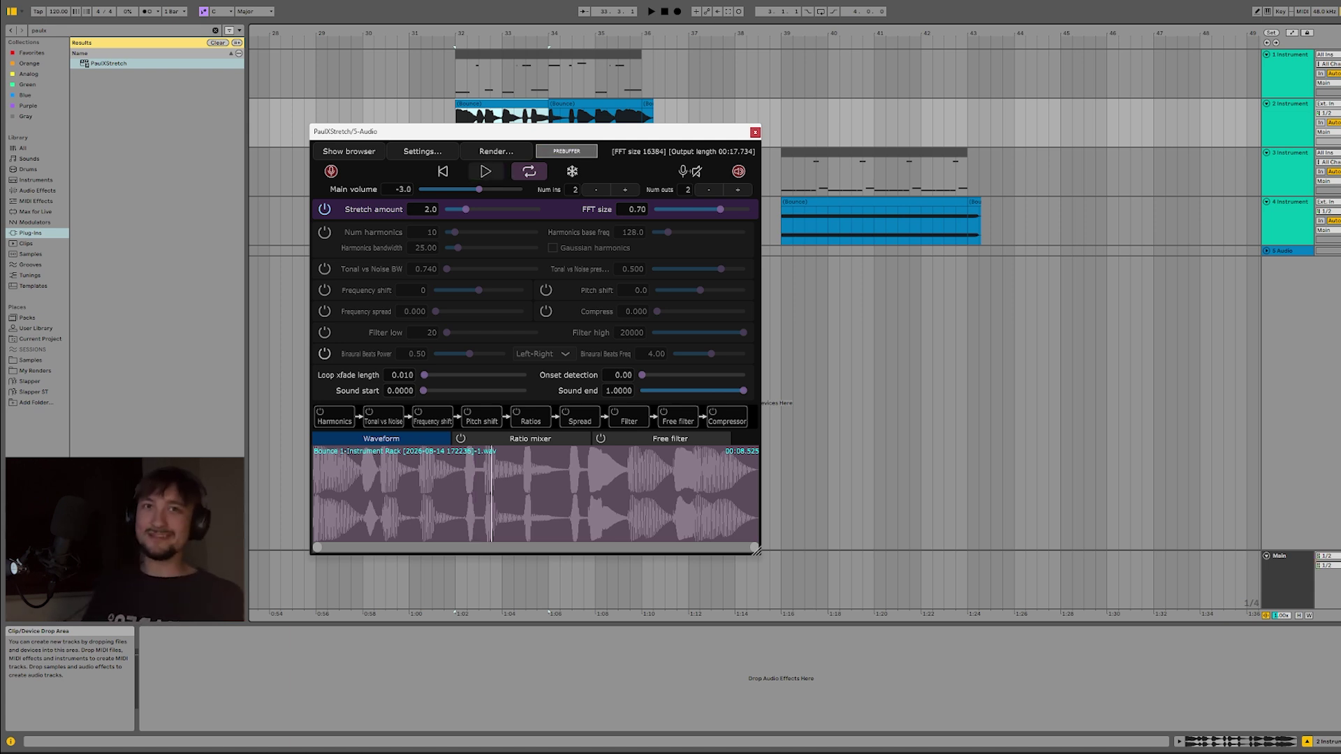
{"action": "left_click", "coordinate": [486, 171]}
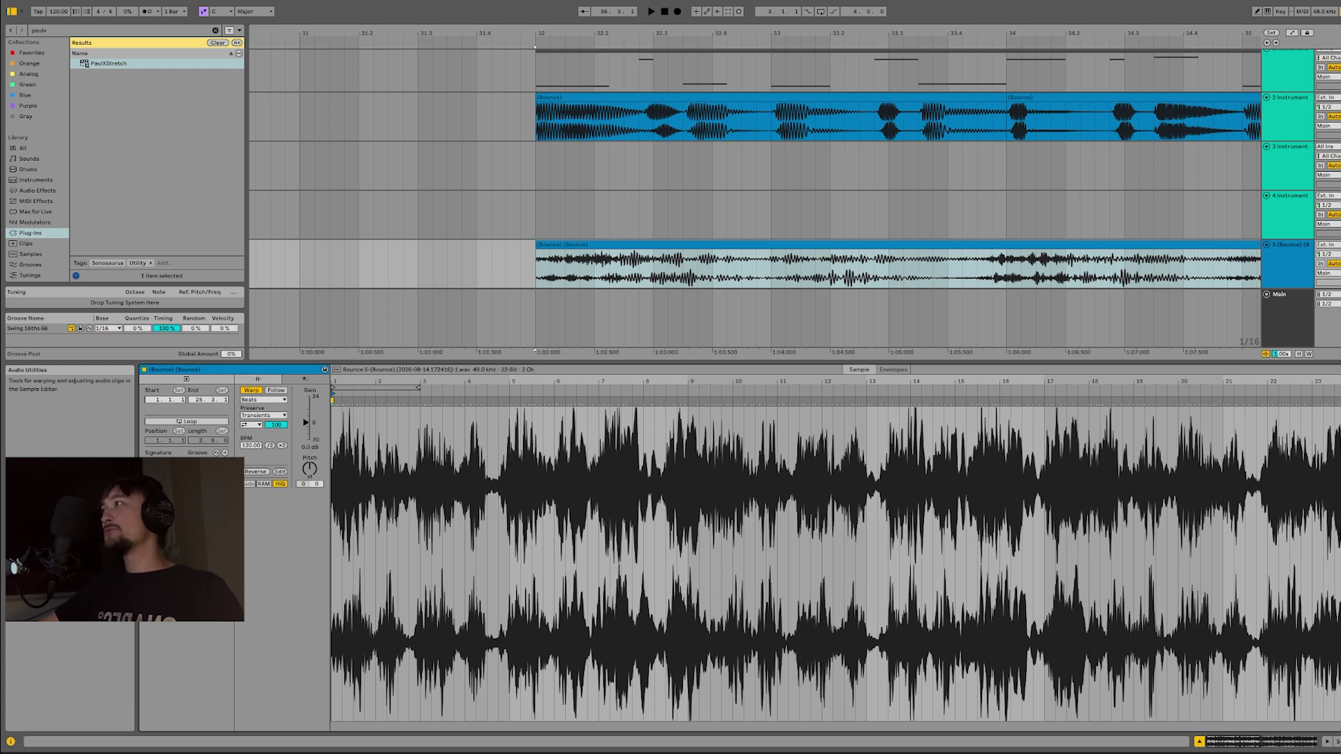
Step: Set the stretched bass clip's warp mode to Complex Pro, halve its clip BPM, and play it
{"action": "left_click", "coordinate": [264, 399]}
{"action": "left_click", "coordinate": [264, 451]}
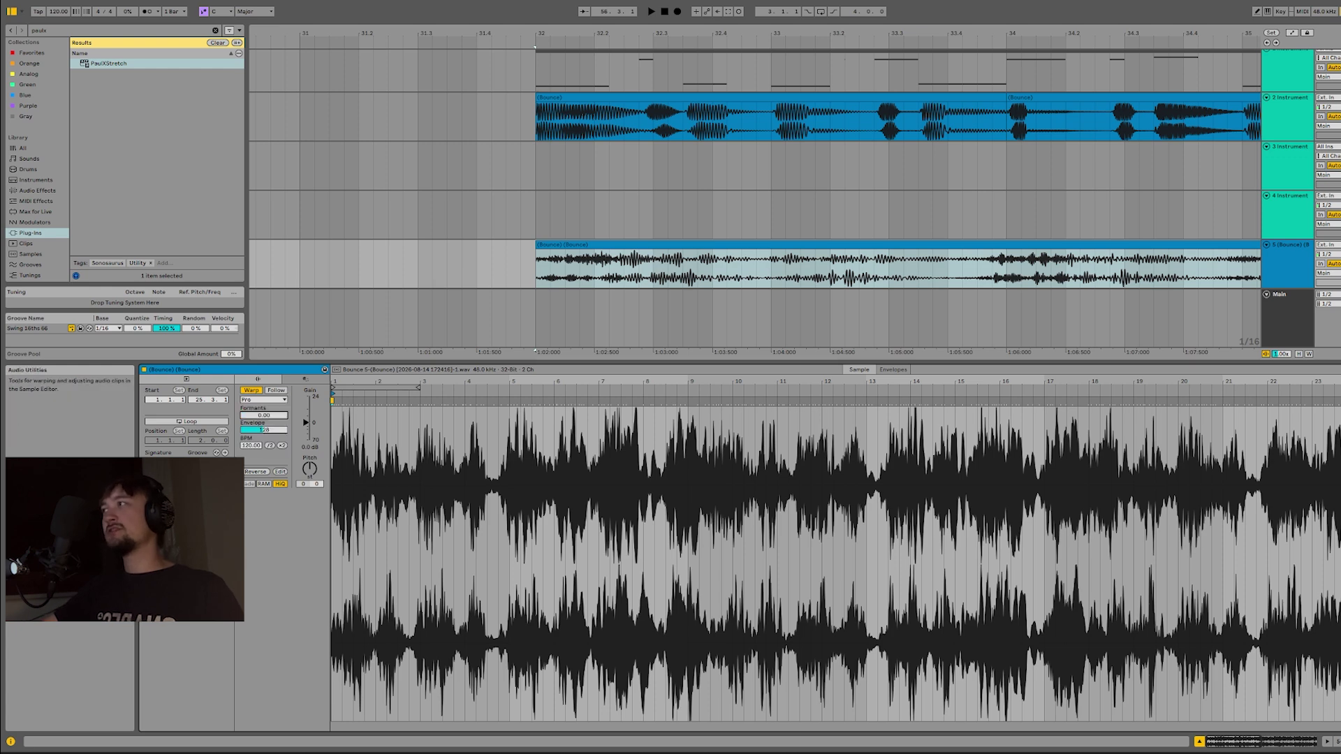
{"action": "left_click", "coordinate": [269, 445]}
{"action": "key", "text": "space"}
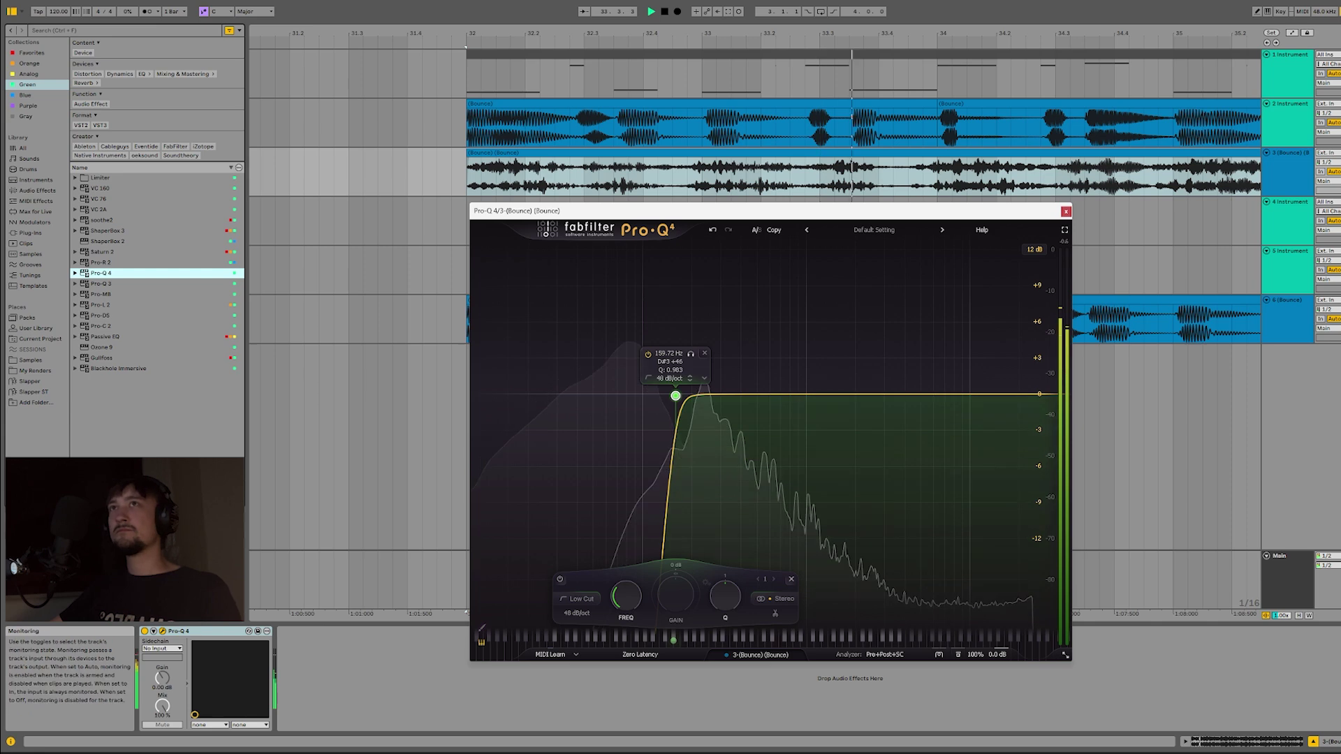
Step: Close the Pro-Q 4 editor and select the stretched bass clip in the arrangement
{"action": "scroll", "coordinate": [879, 174], "scroll_direction": "down", "scroll_amount": 3}
{"action": "left_click", "coordinate": [1066, 212]}
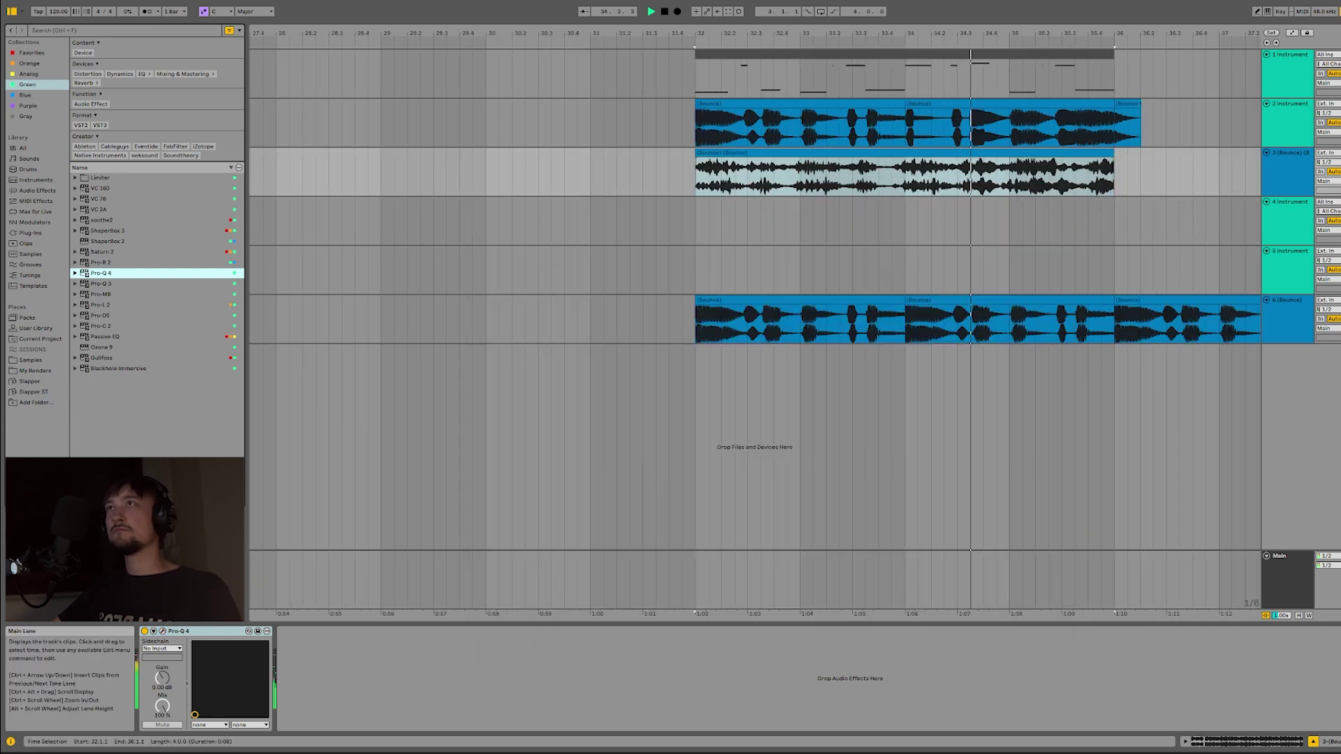
{"action": "left_click", "coordinate": [1048, 153]}
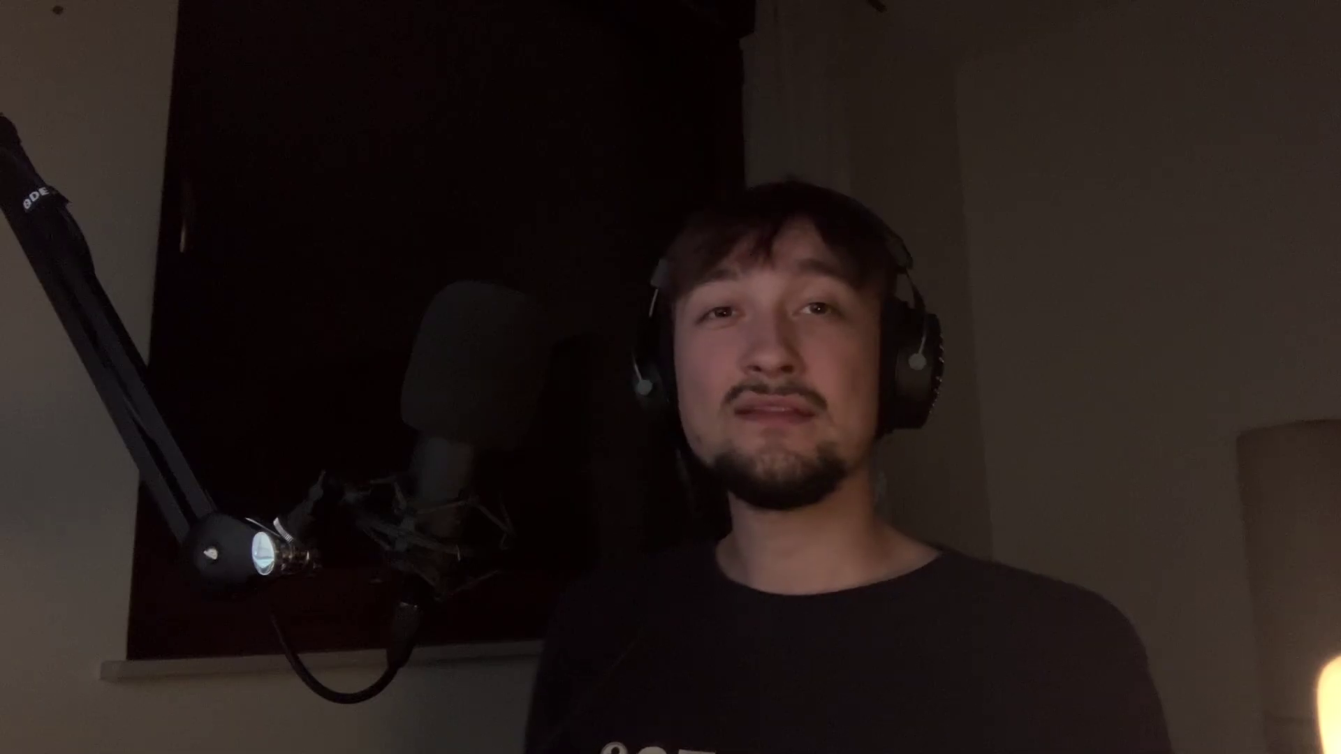